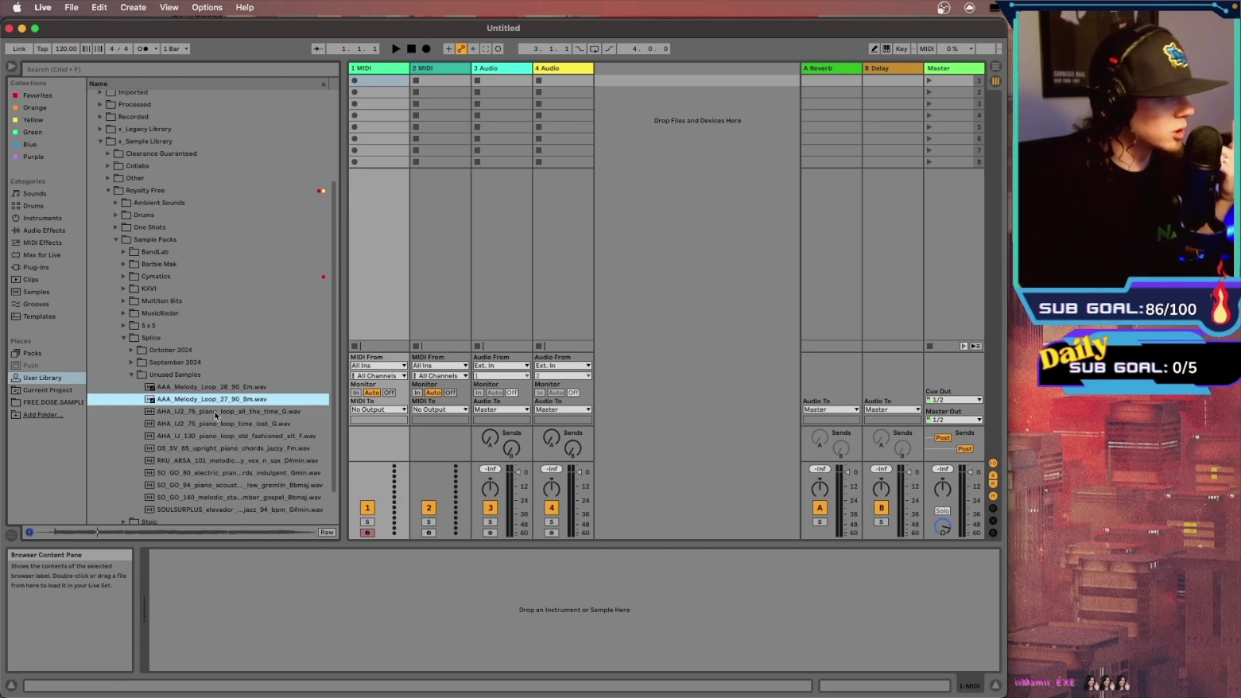
Preview the 75 BPM piano loops all_the_time_G and time_lost_G, and switch to the Arrangement View
click(215, 413)
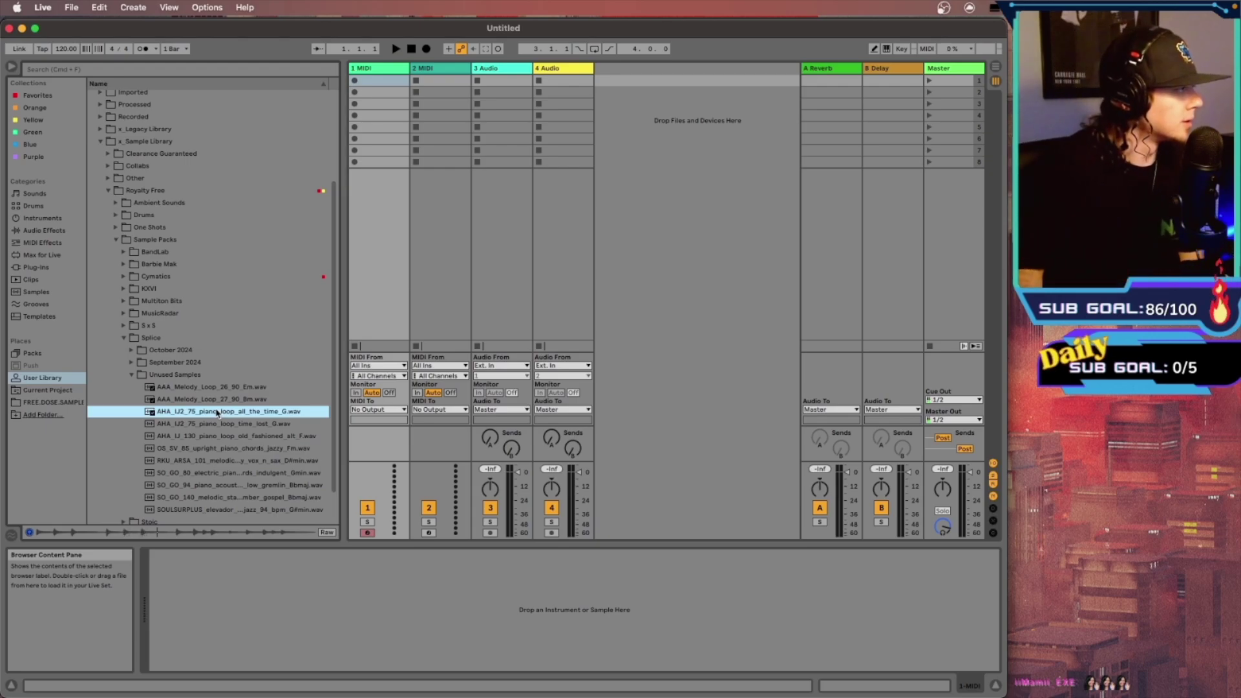
click(220, 425)
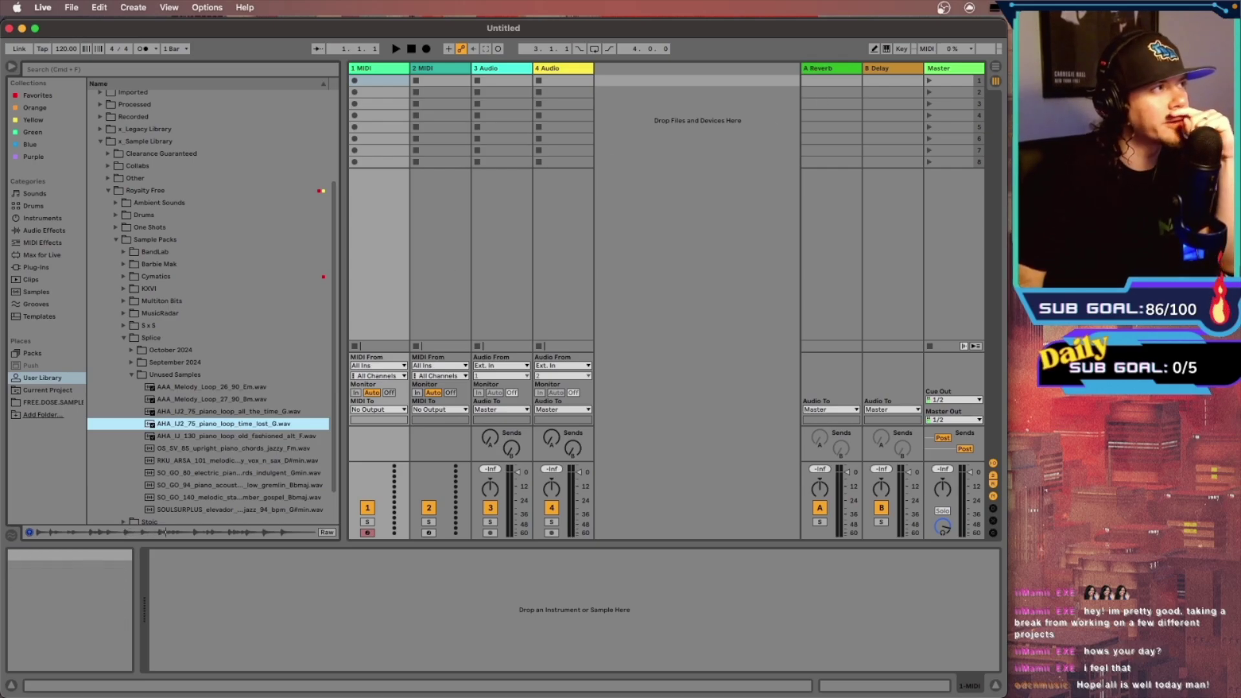
click(995, 68)
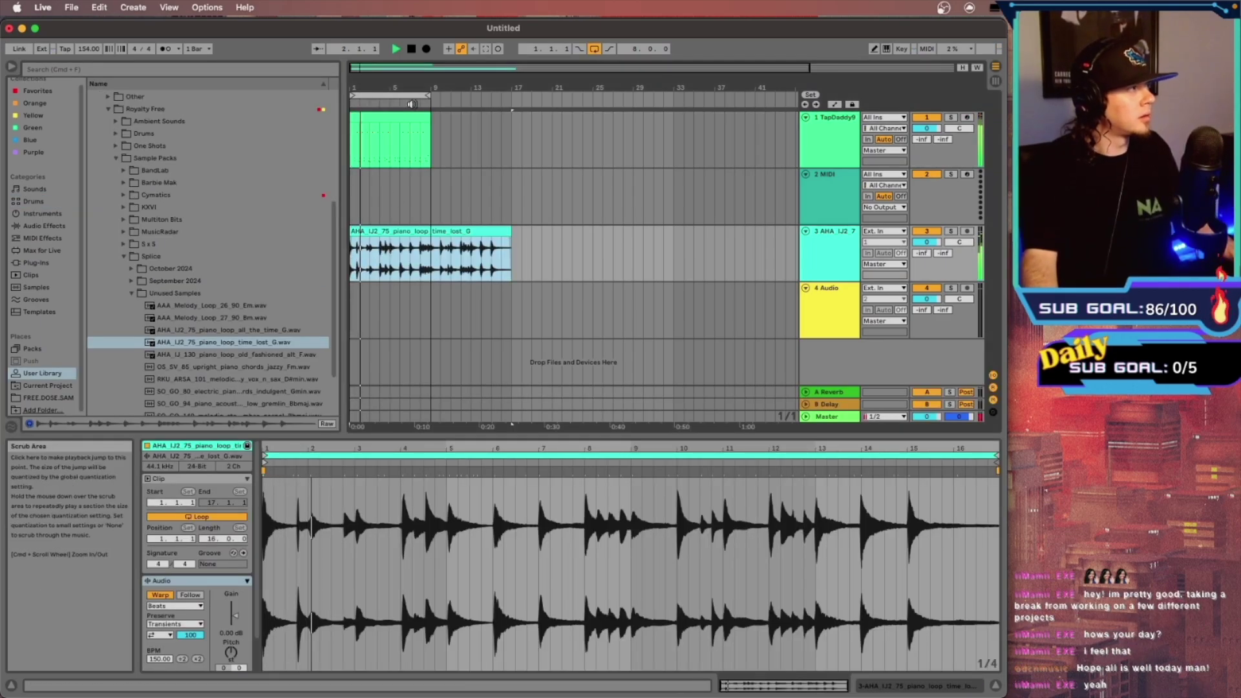
Extend the arrangement loop to 16 bars and duplicate the drum MIDI clip on the first track
drag(430, 95, 509, 95)
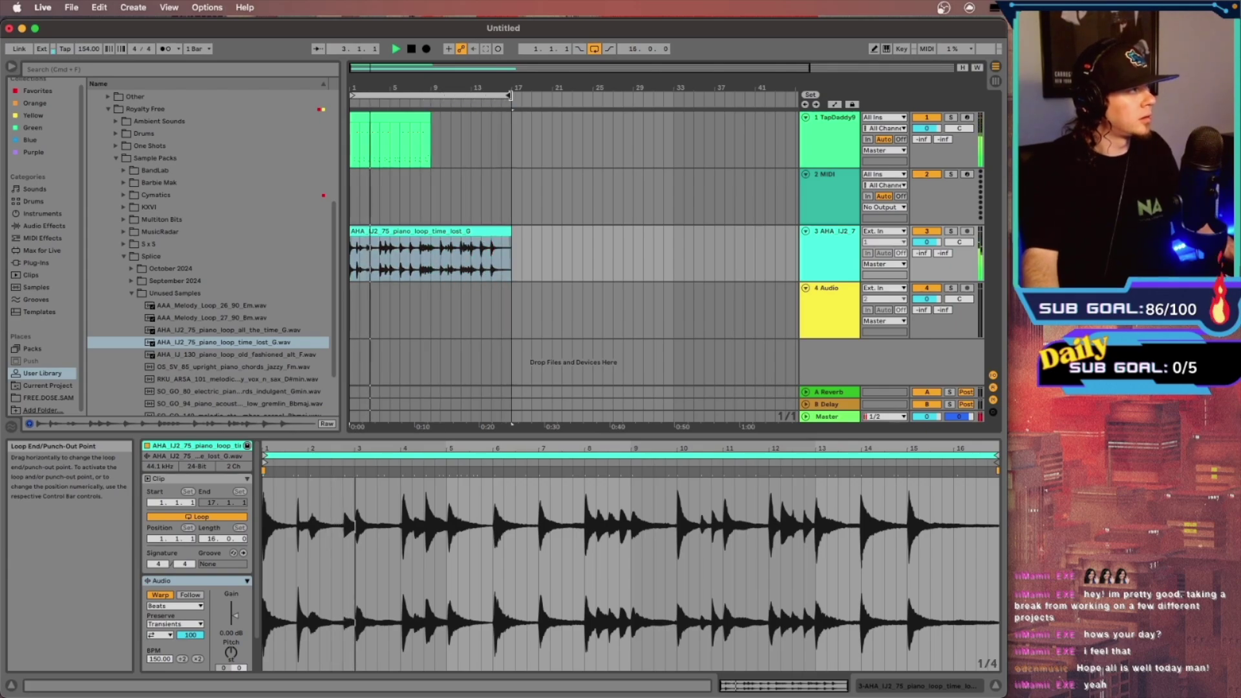
click(425, 135)
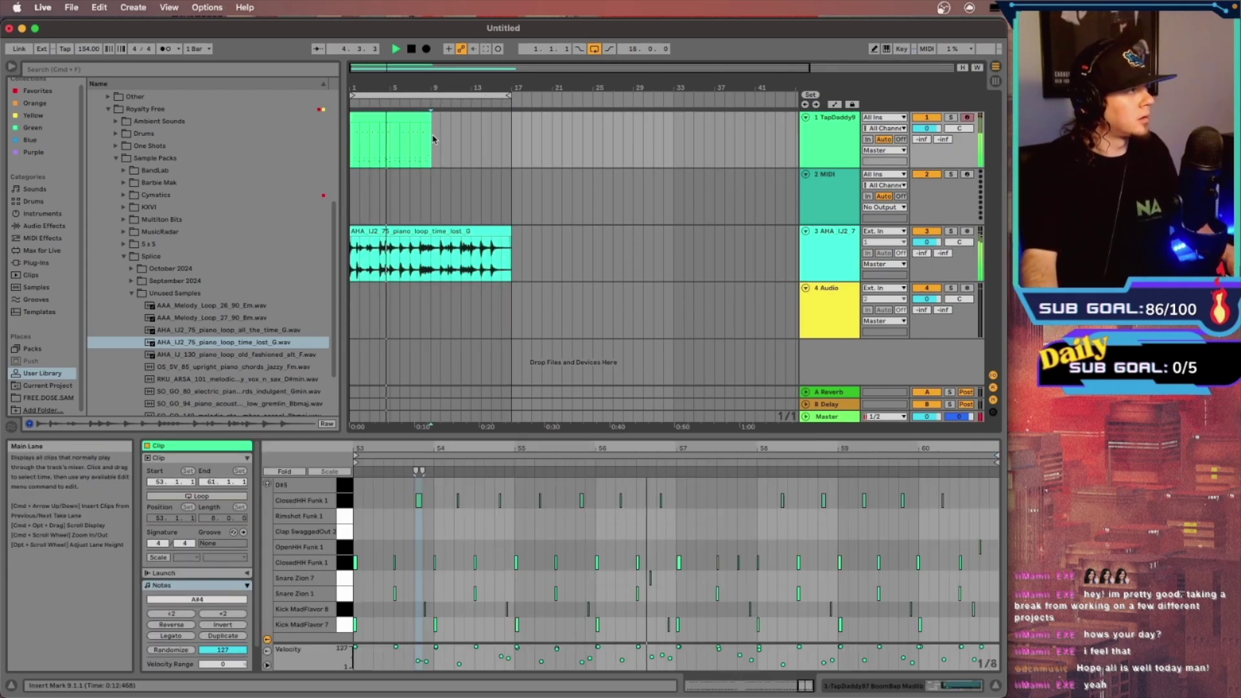
key(super+d)
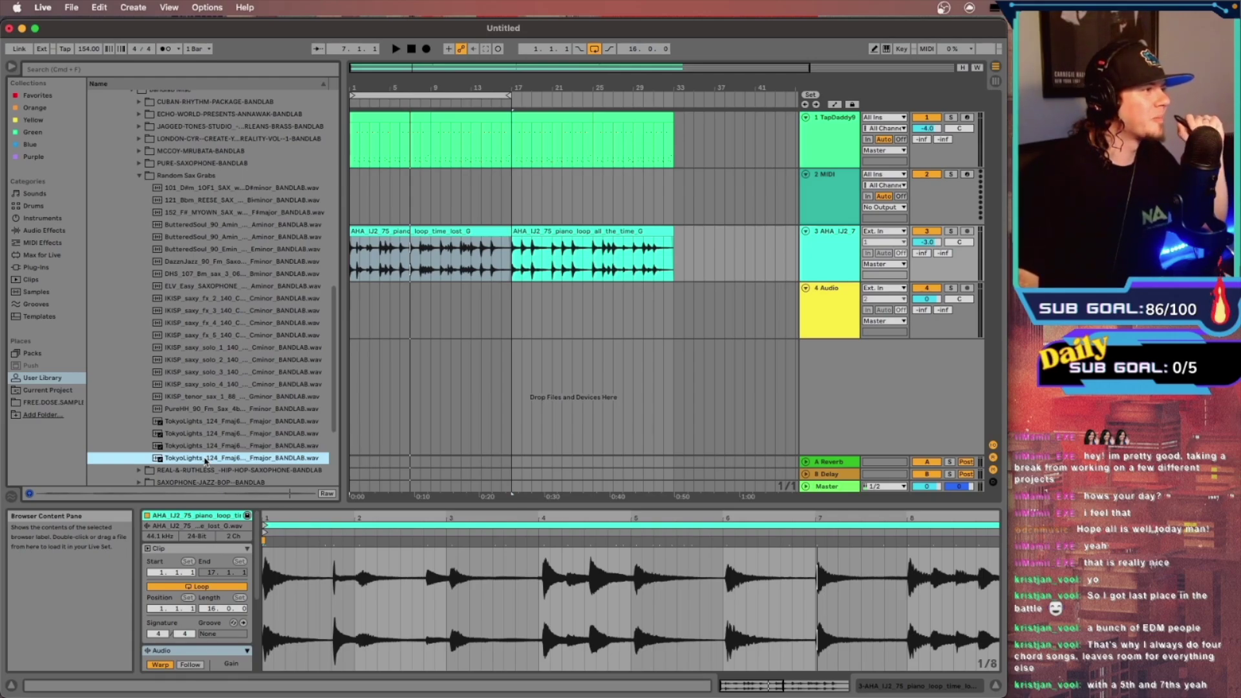
Place the last TokyoLights sax loop at bar 1 of the fourth track with Complex warping, and audition it with the beat
drag(205, 460, 356, 318)
key(space)
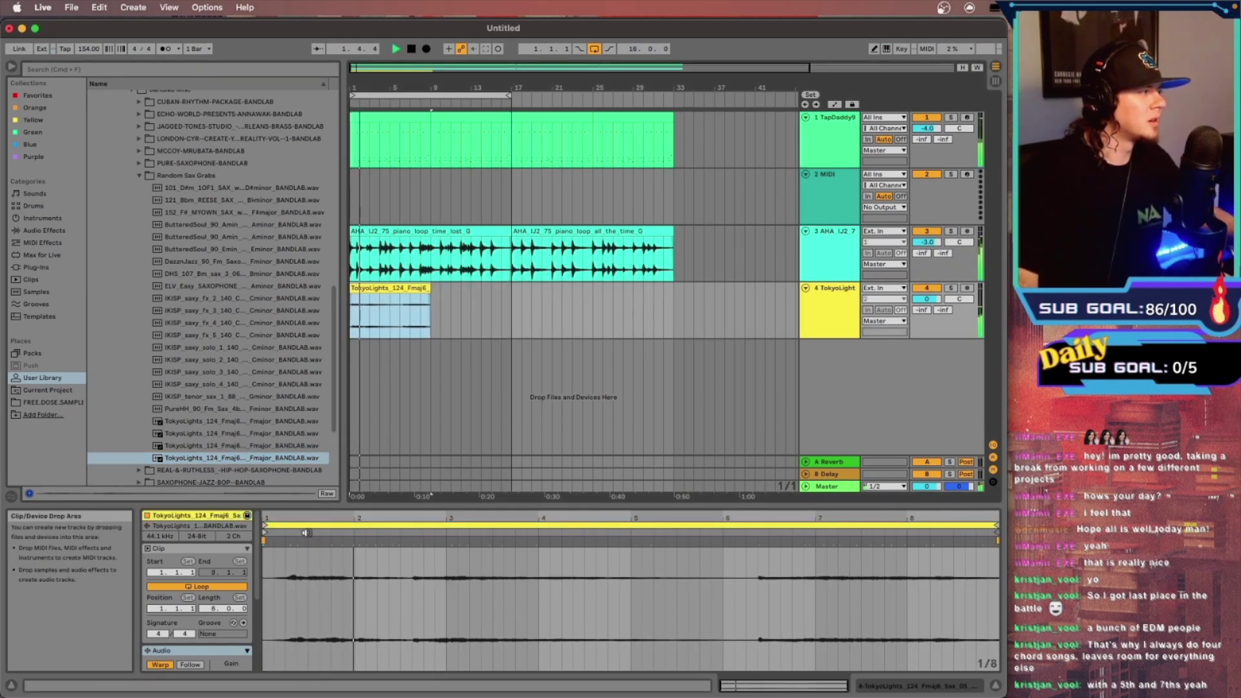
scroll(215, 580, down, 2)
scroll(215, 579, down, 2)
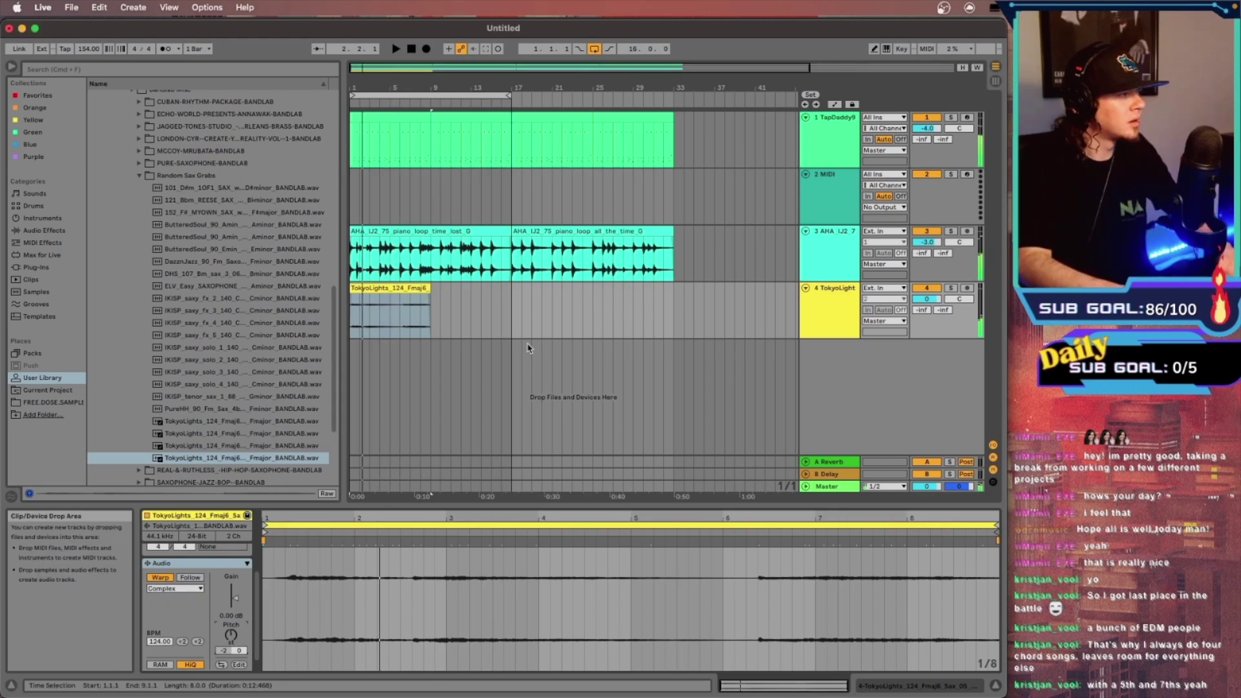
key(space)
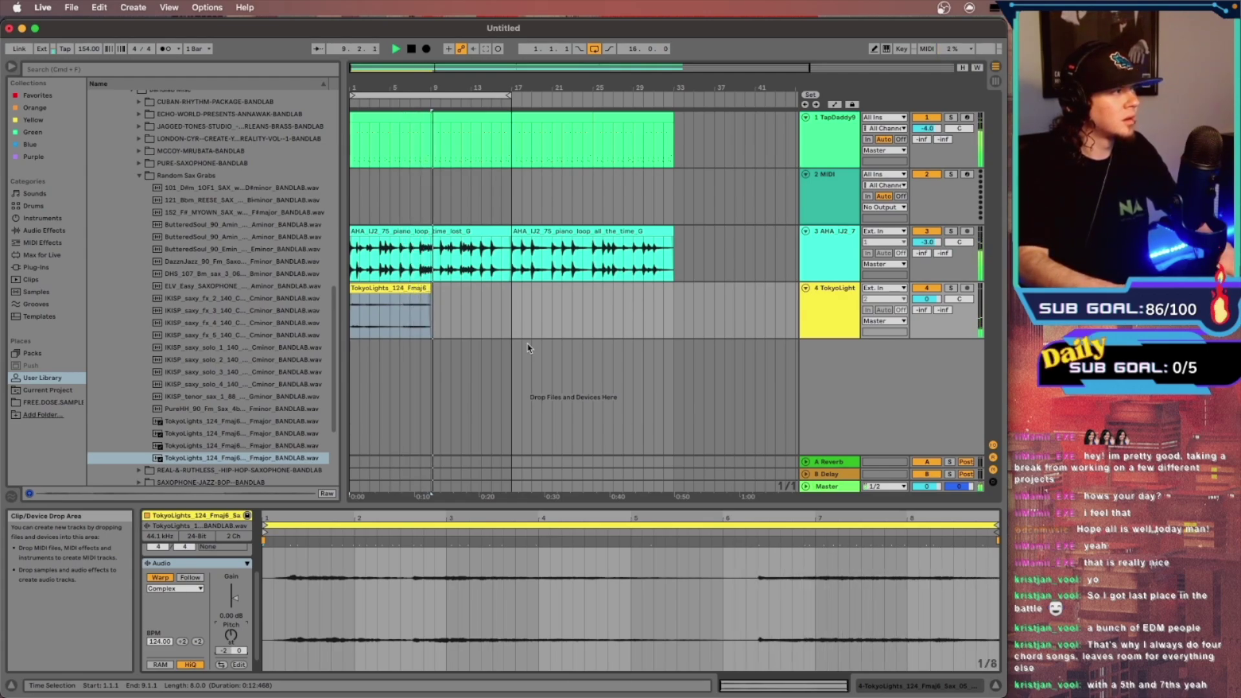
key(space)
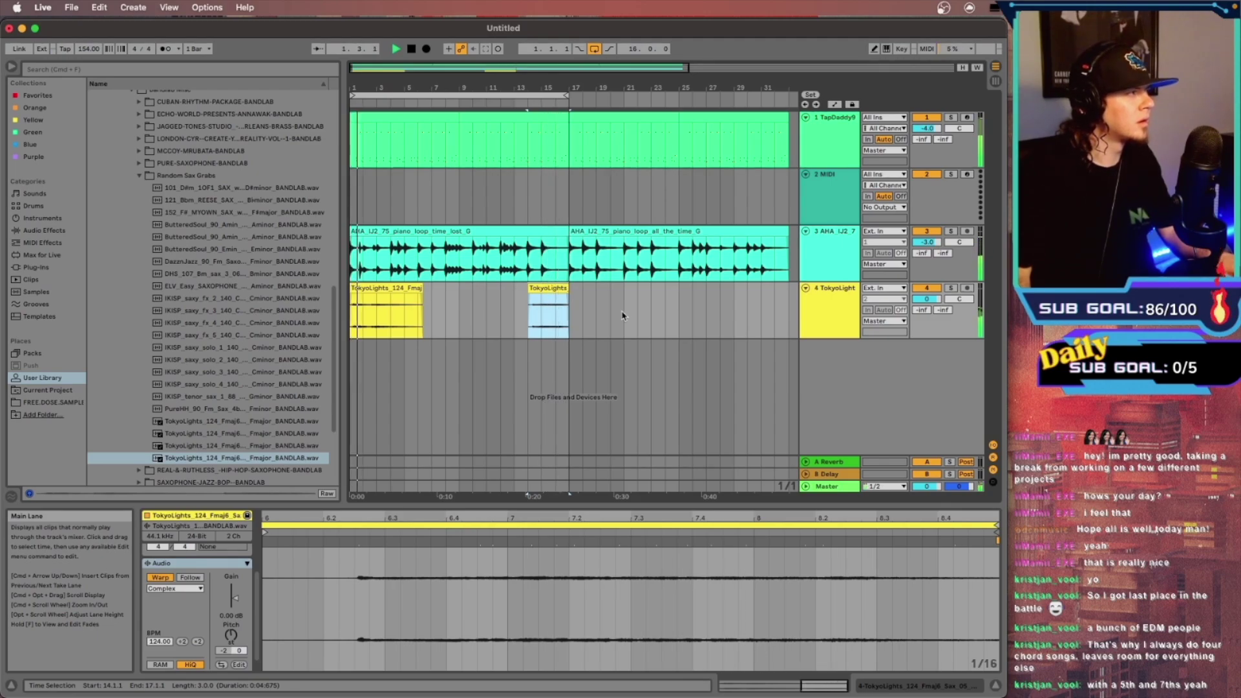
Place SIG_RS_74_snare_brushes_drag.wav at bar 1 of the empty second audio track and set that track's volume to -5 dB
click(549, 288)
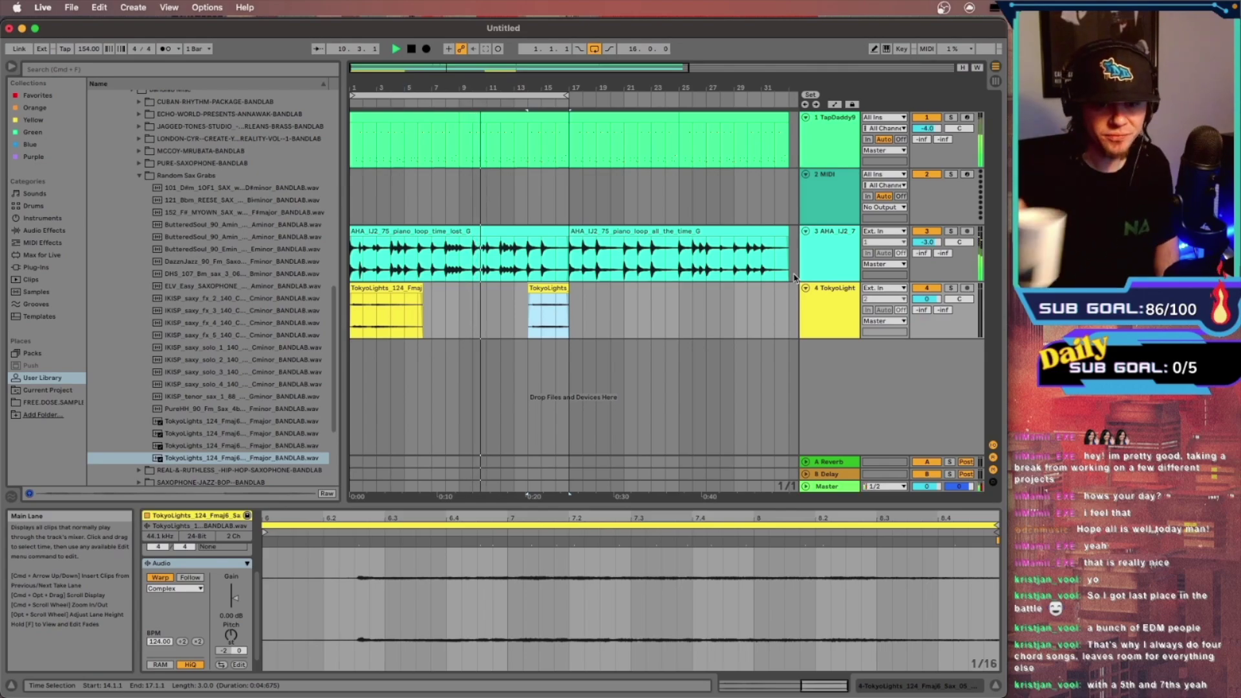
click(824, 324)
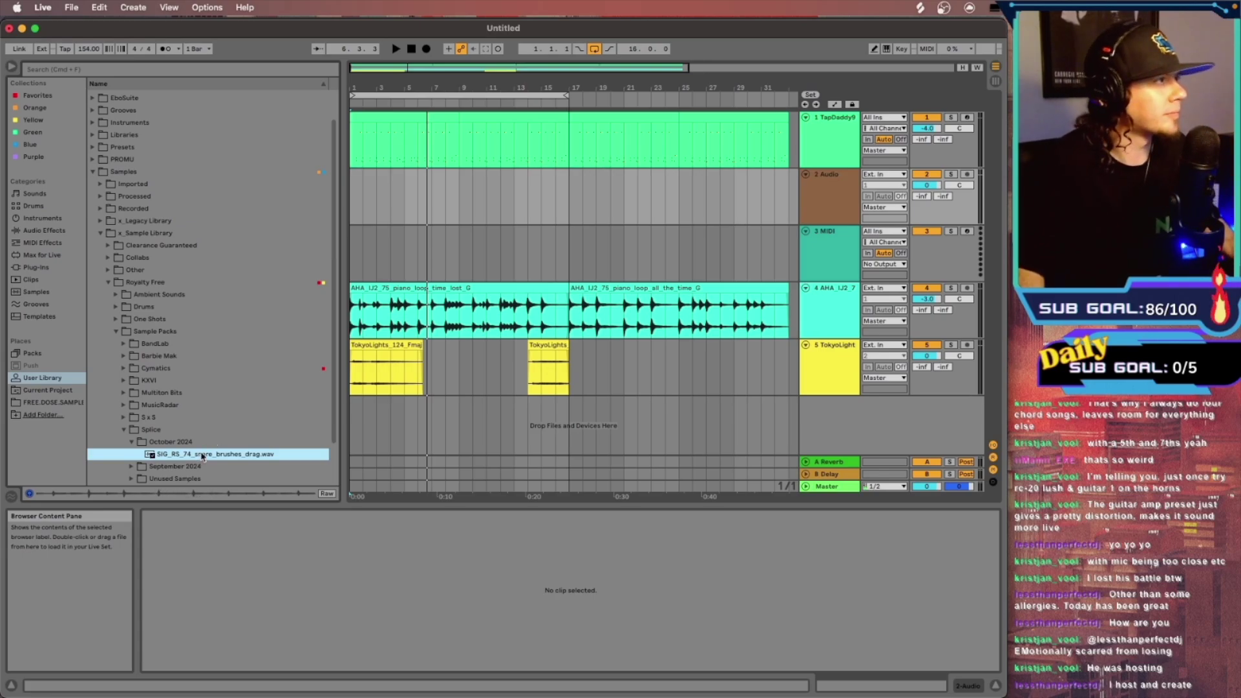
drag(201, 457, 358, 197)
key(space)
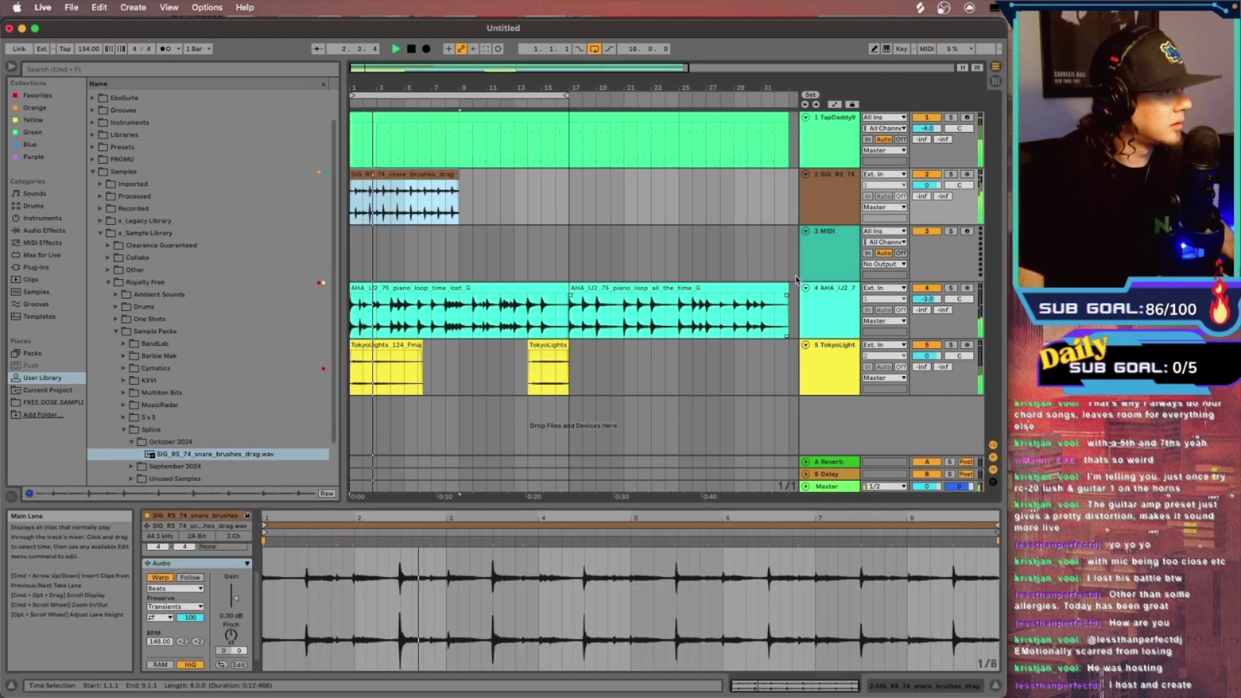
click(927, 186)
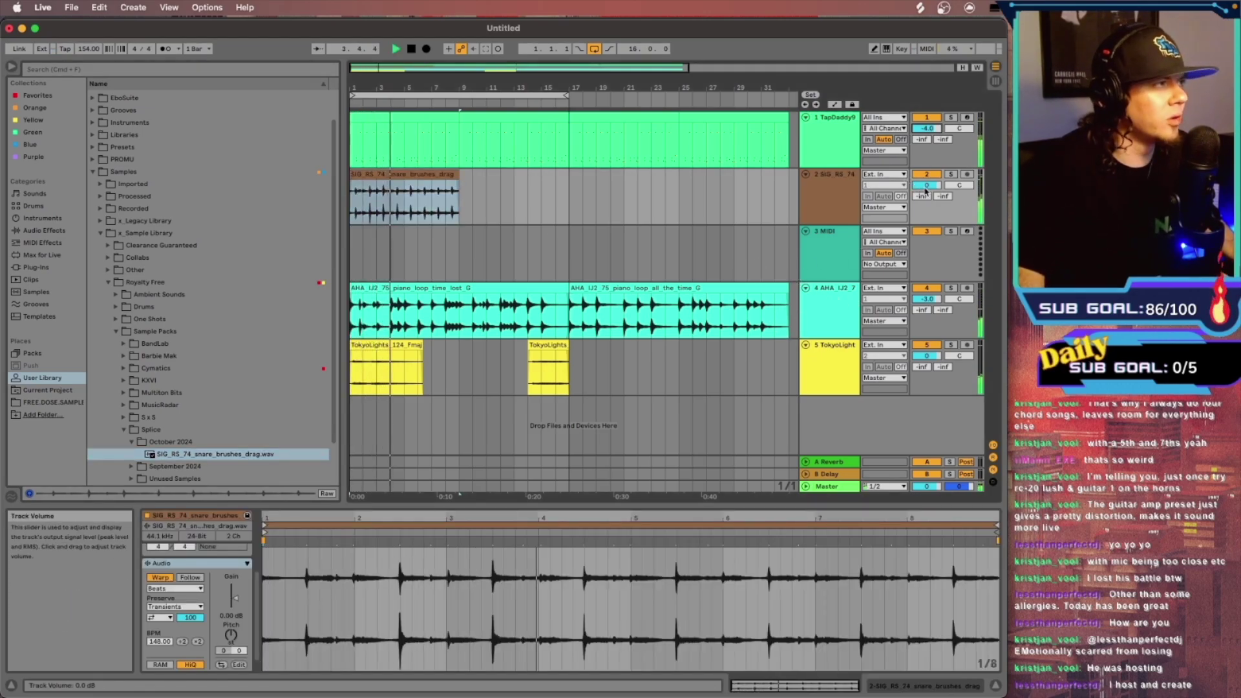
text(-5)
key(Return)
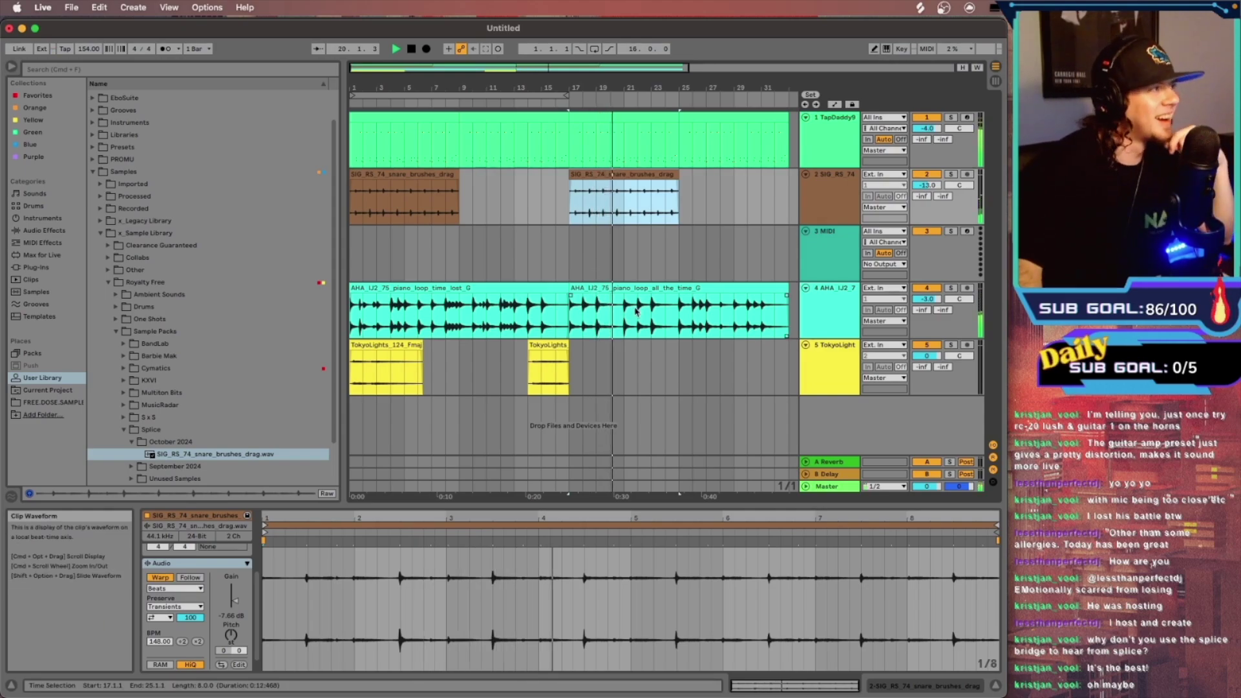
Move the empty MIDI track below the TokyoLights track and extend the arrangement loop to 32 bars
click(824, 251)
drag(820, 392, 819, 393)
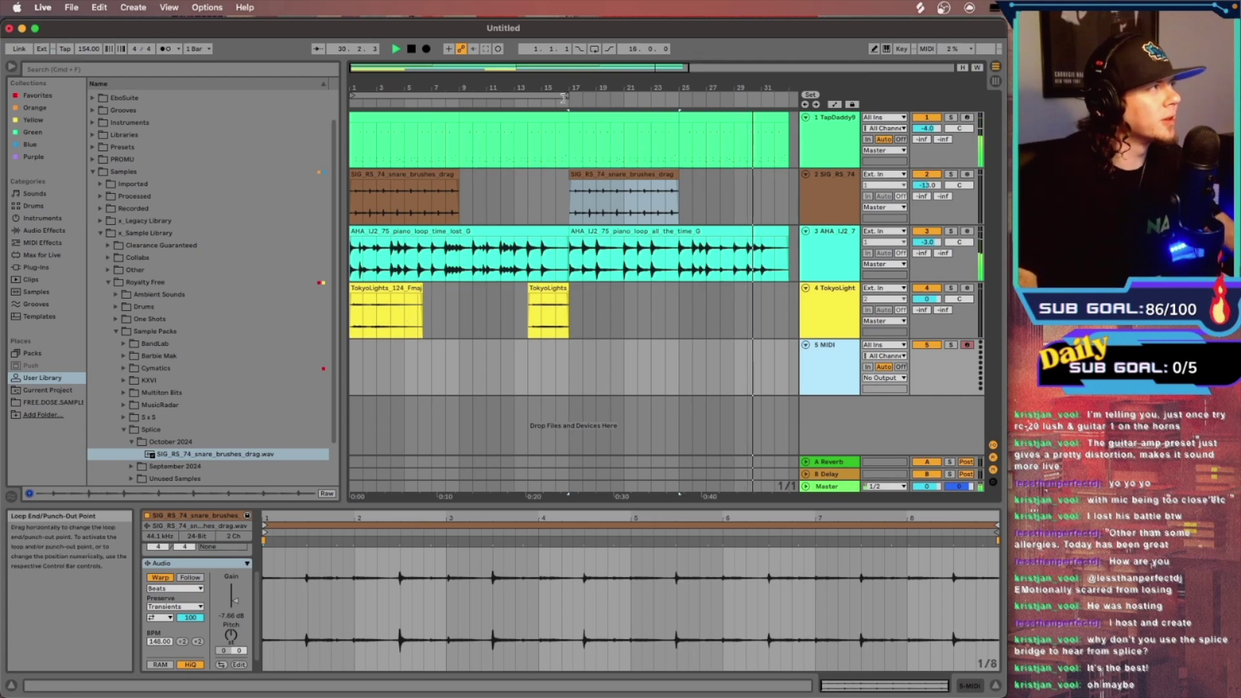
drag(568, 95, 785, 97)
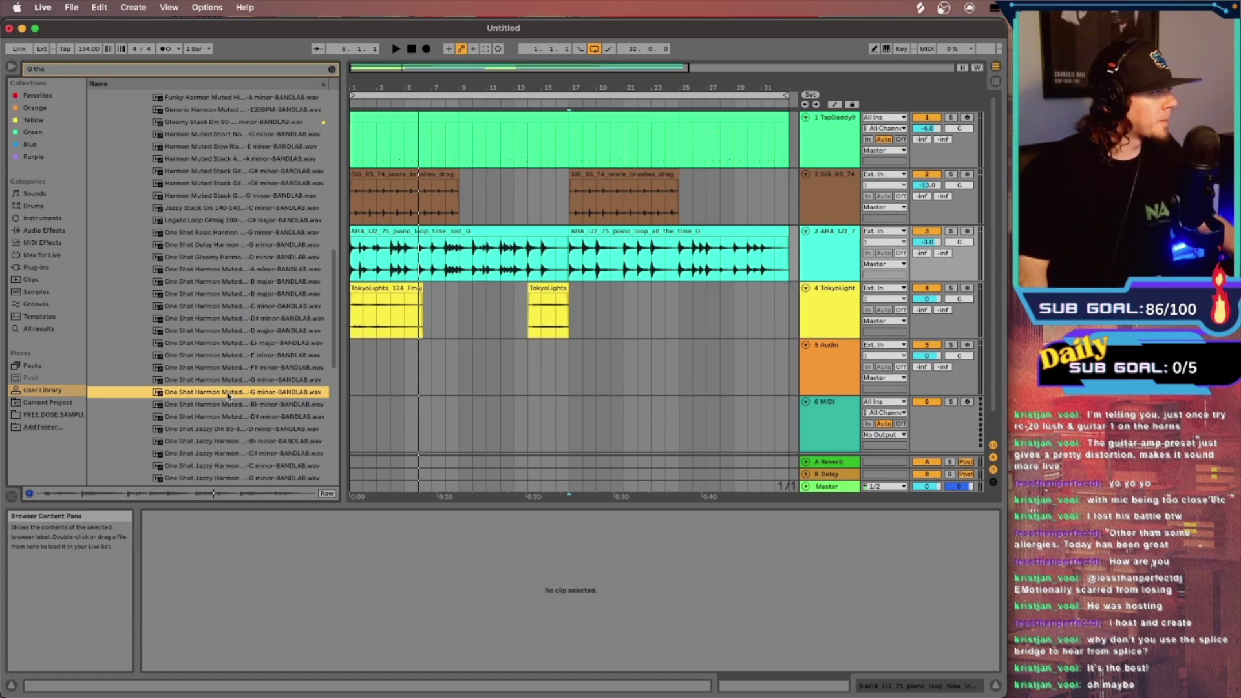
Place the One Shot Harmon Muted G minor sample at bar 17 of the fifth track and set its warp mode to Complex
drag(227, 396, 569, 372)
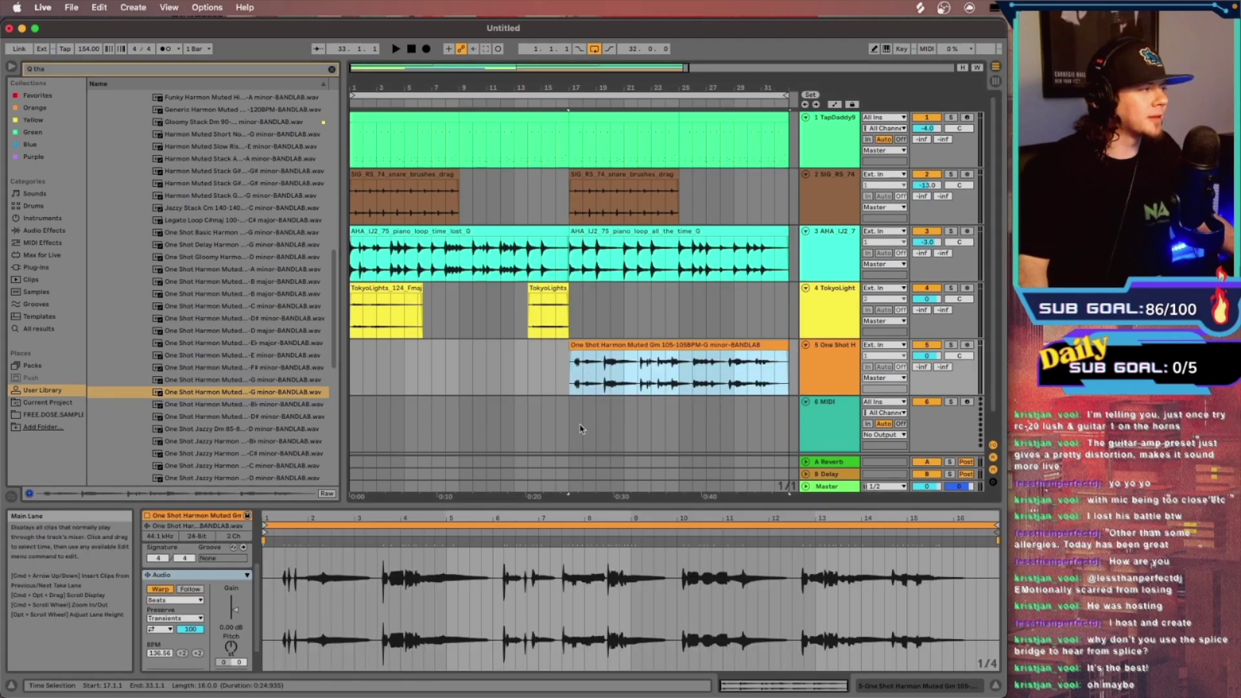
click(169, 600)
click(171, 648)
key(space)
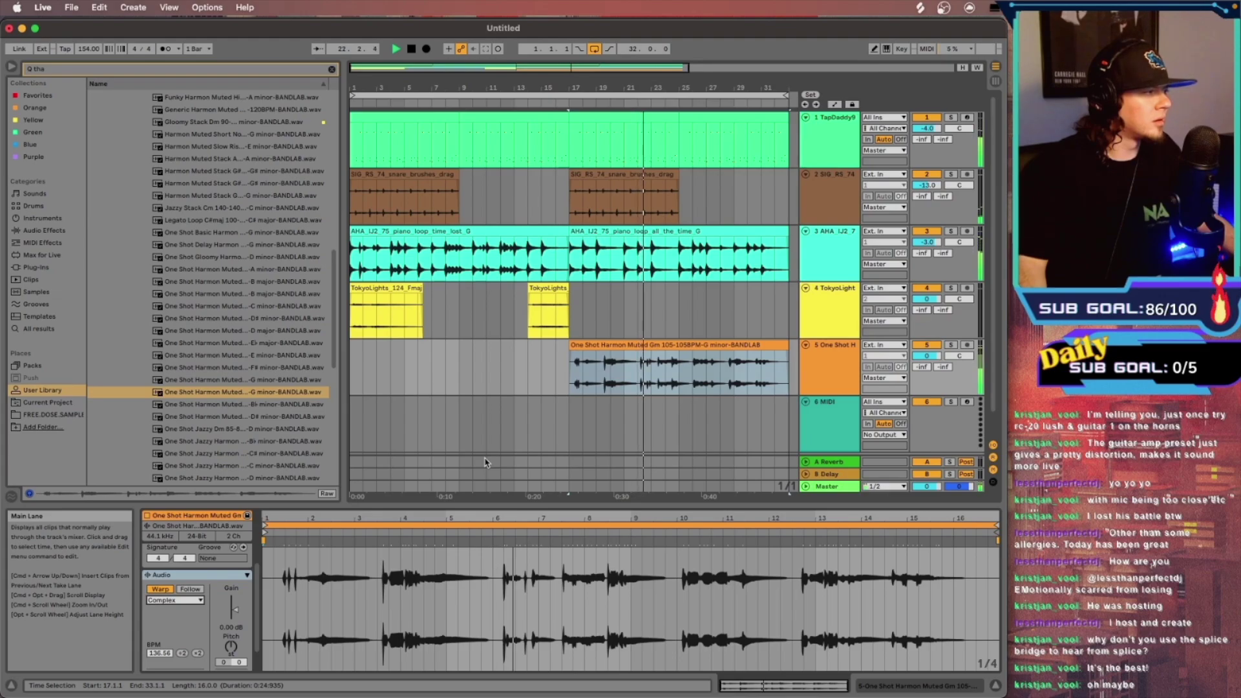
Split the harmon muted clip at bar 22 and audition the part after the cut
click(641, 384)
click(640, 381)
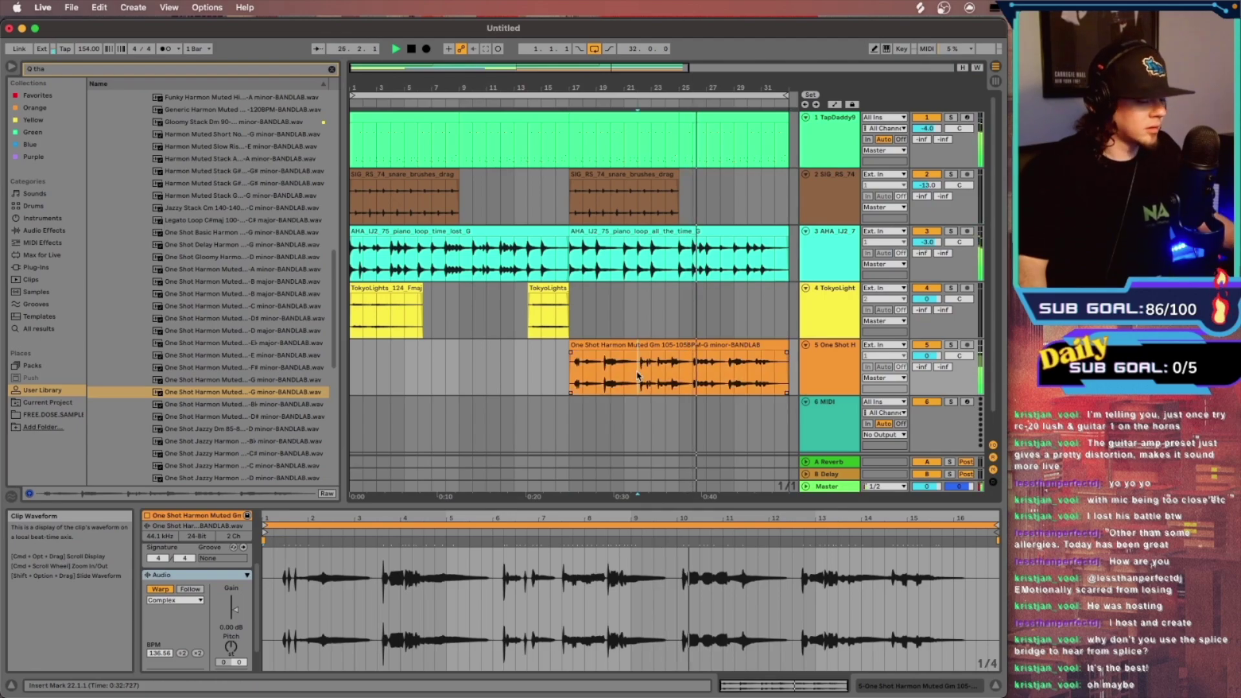
key(super+e)
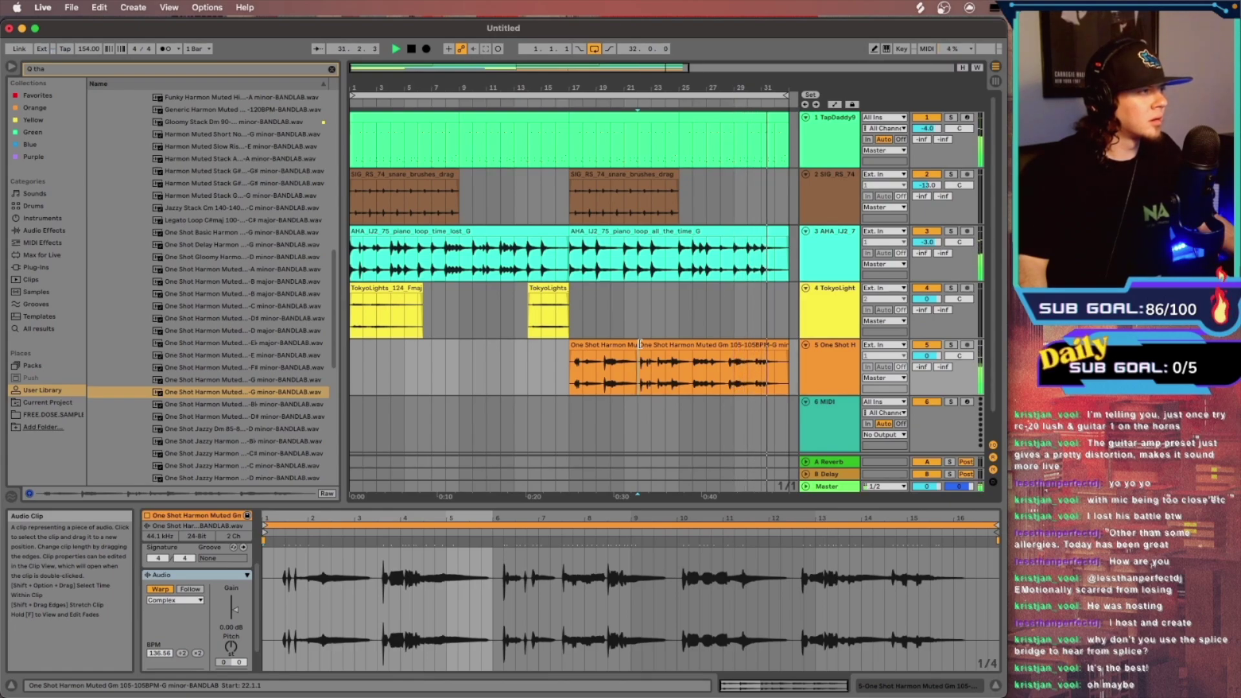
key(space)
click(634, 379)
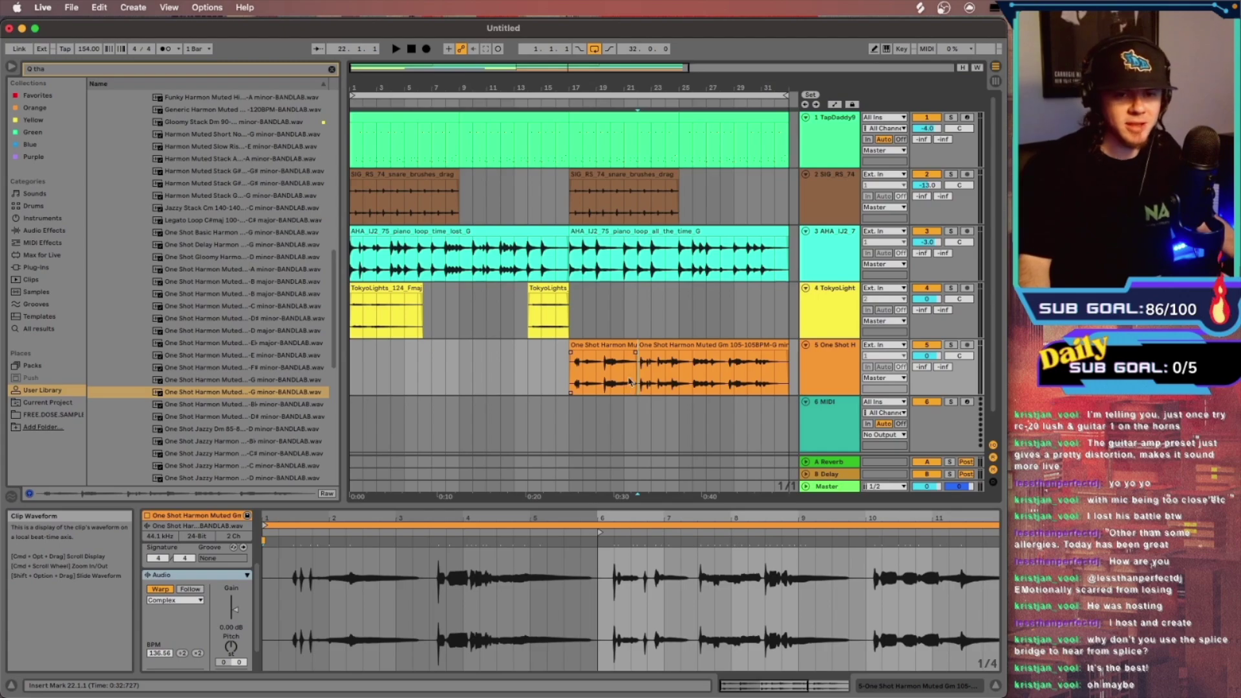
key(space)
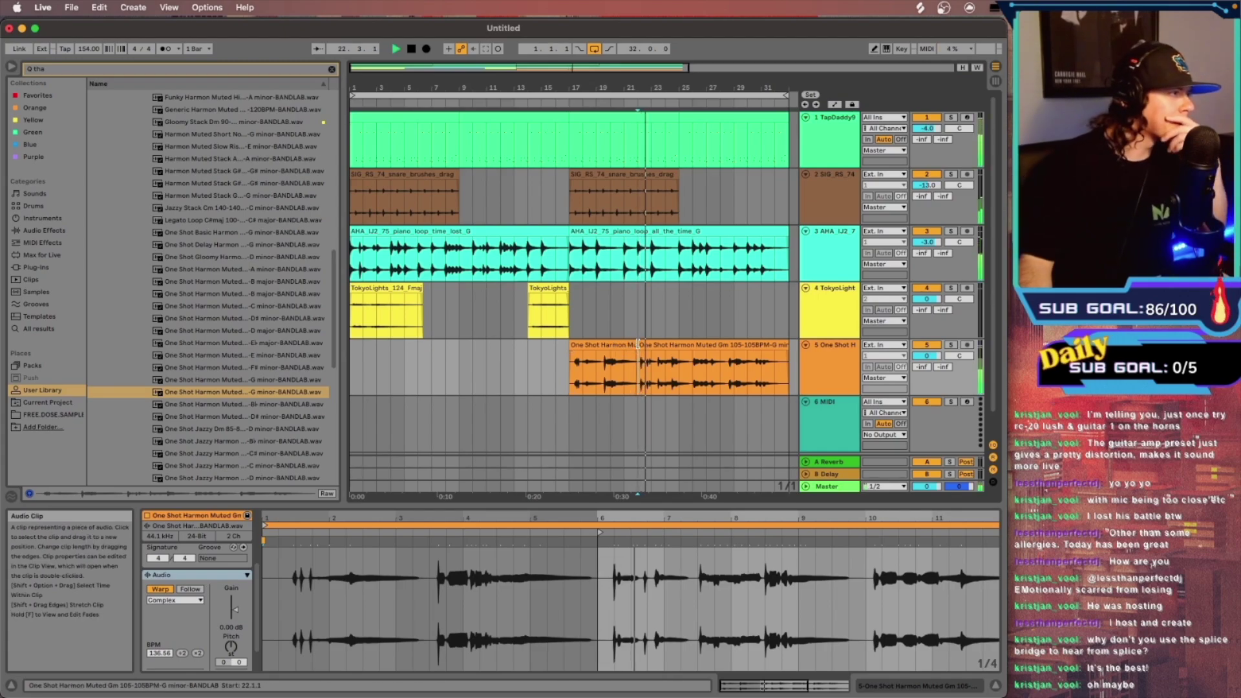
key(space)
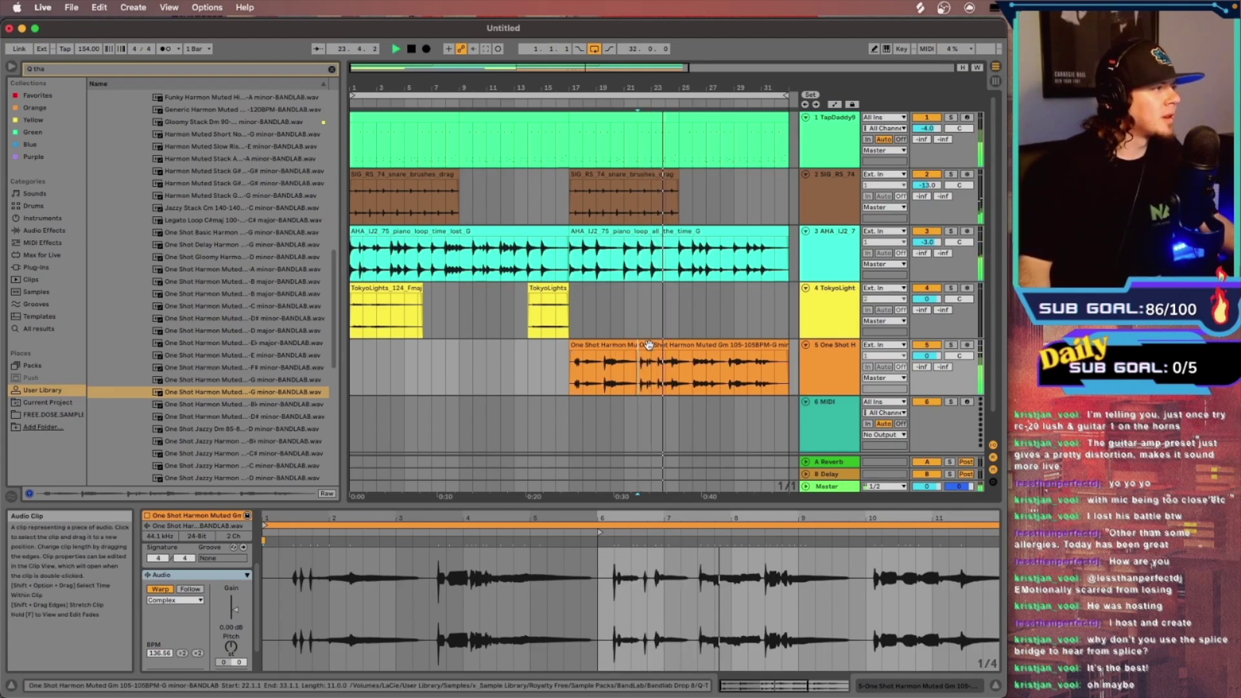
Split the second harmon muted piece at position 23.3.1 and play from the new cut
drag(622, 65, 538, 477)
click(539, 373)
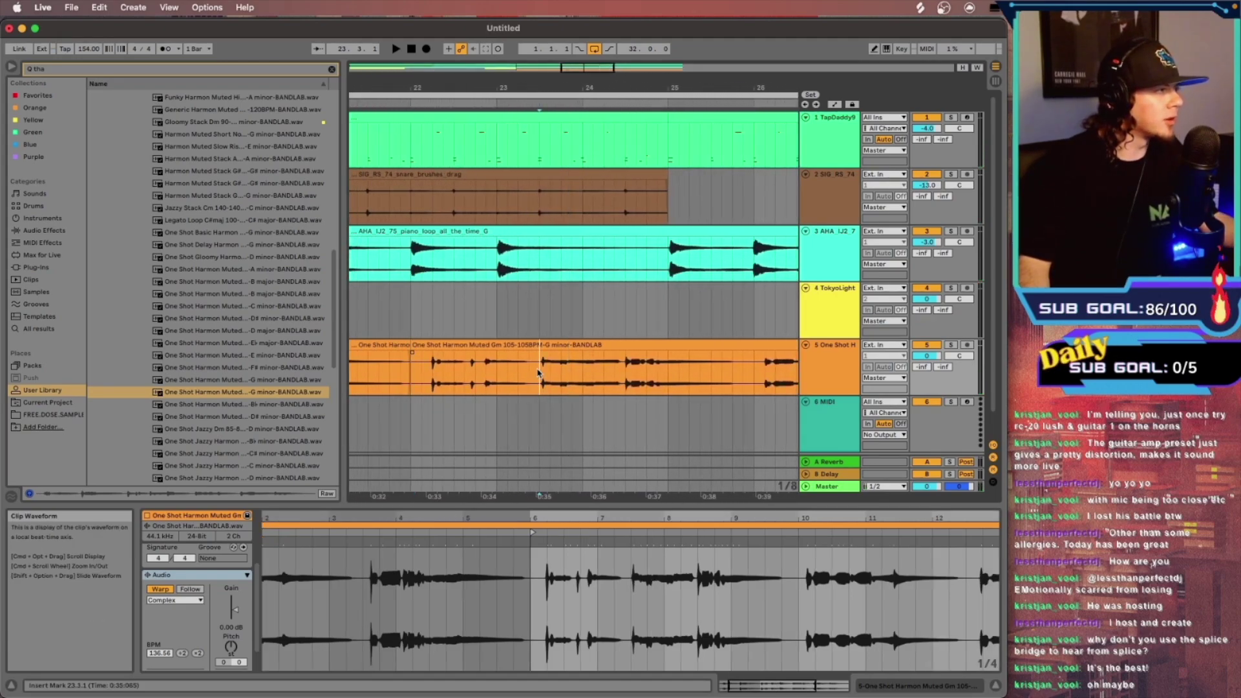
key(super+e)
drag(604, 70, 596, 8)
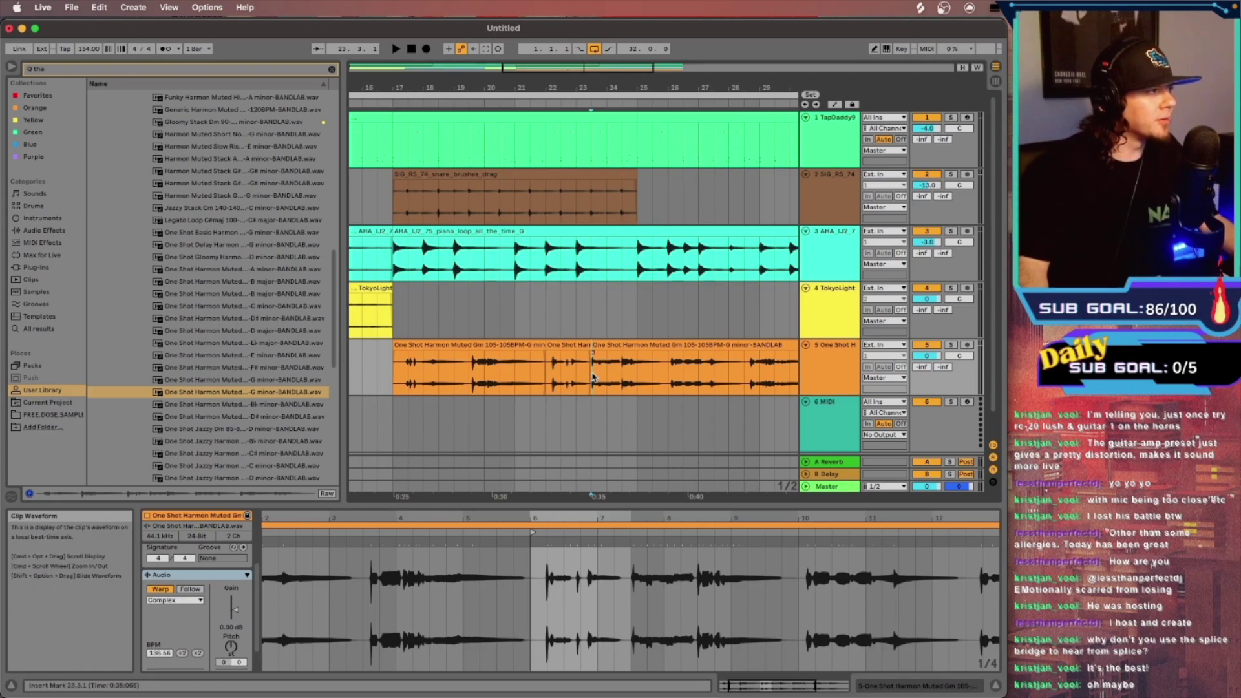
key(space)
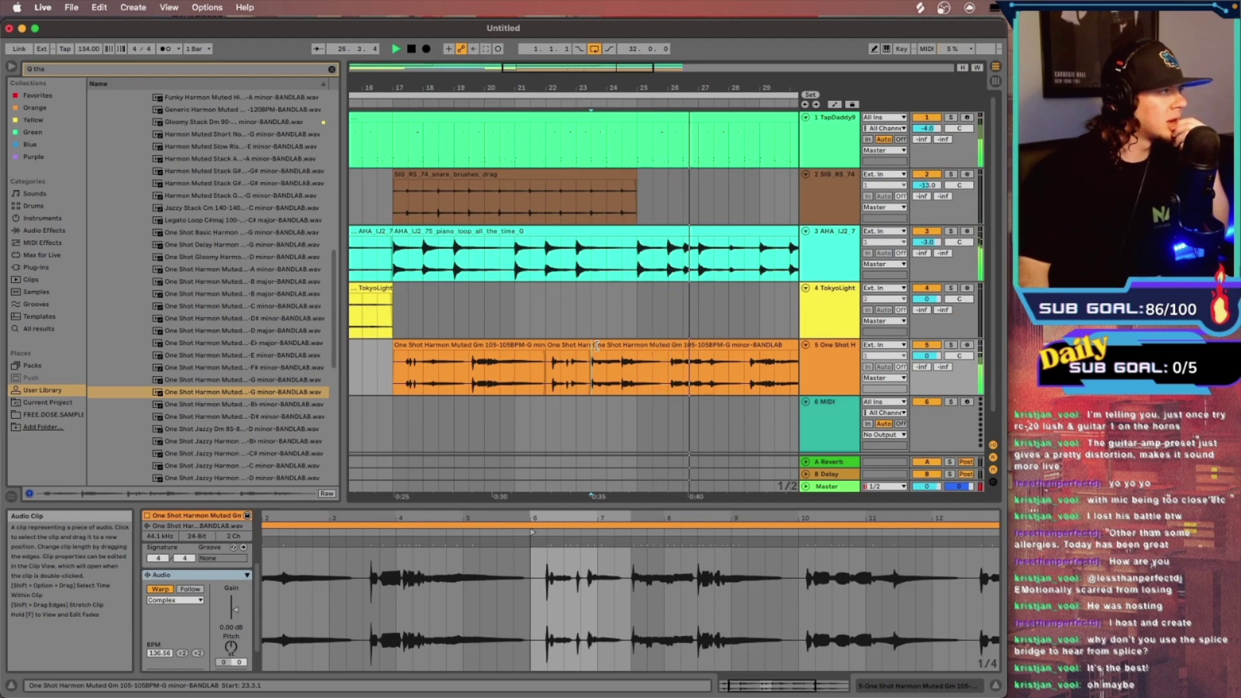
Trim the last harmon piece to start at about bar 28.3, and move the short middle piece to 24.1.1
drag(596, 344, 752, 353)
drag(553, 69, 554, 62)
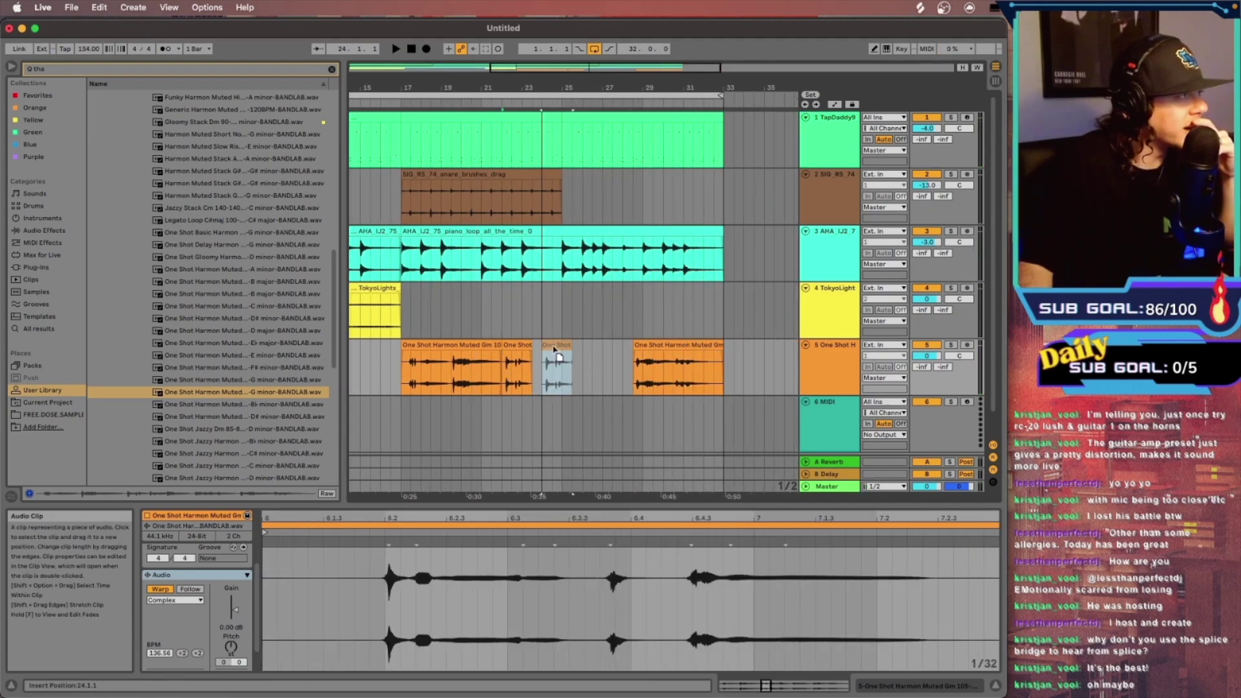
drag(554, 349, 555, 350)
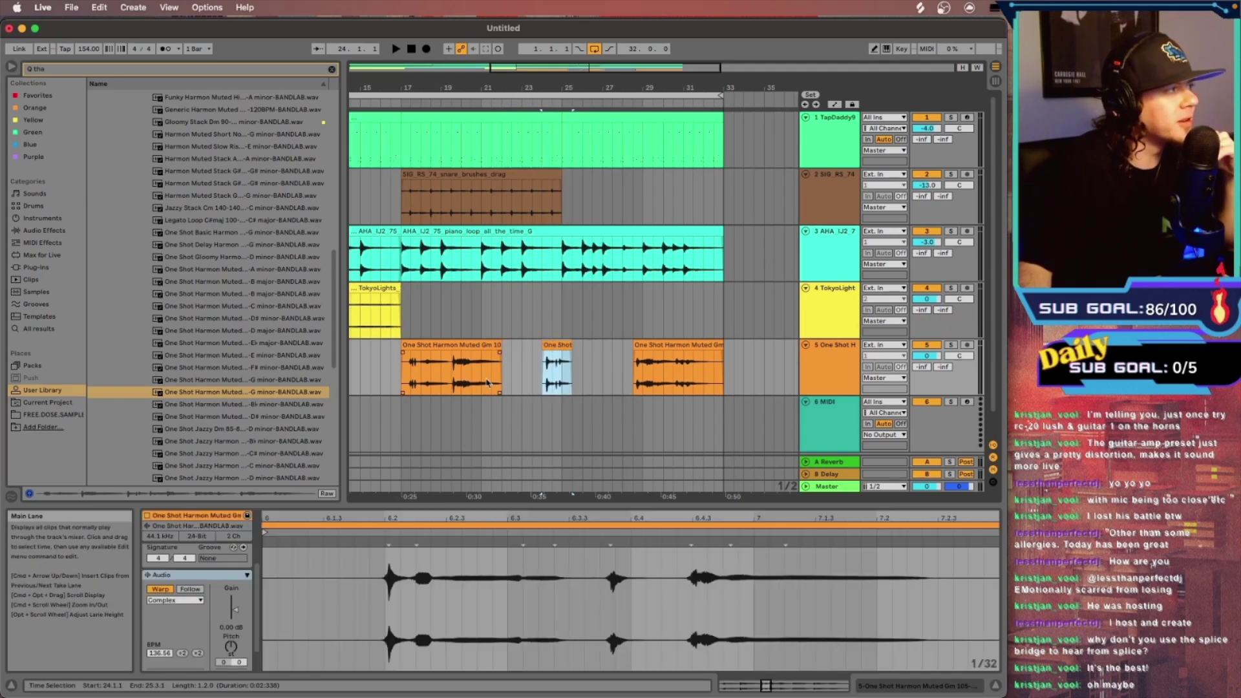
click(544, 371)
key(space)
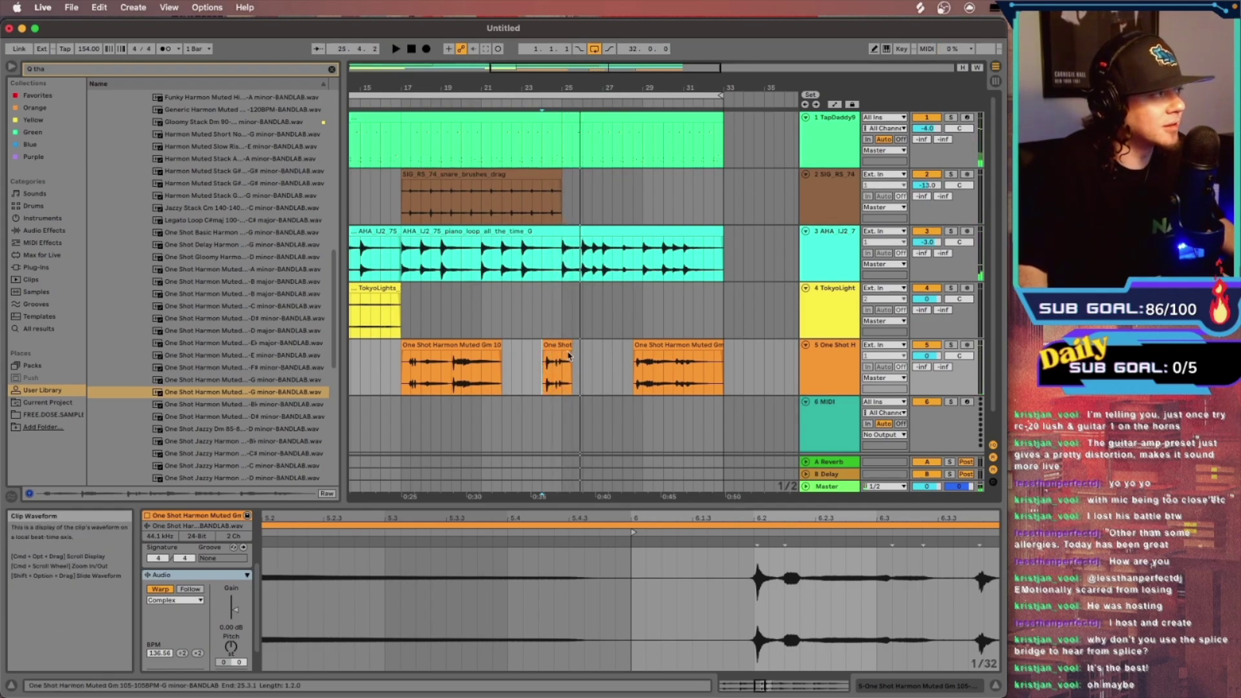
Insert a new audio track below the harmon track and move the short middle clip down onto it
scroll(680, 339, down, 2)
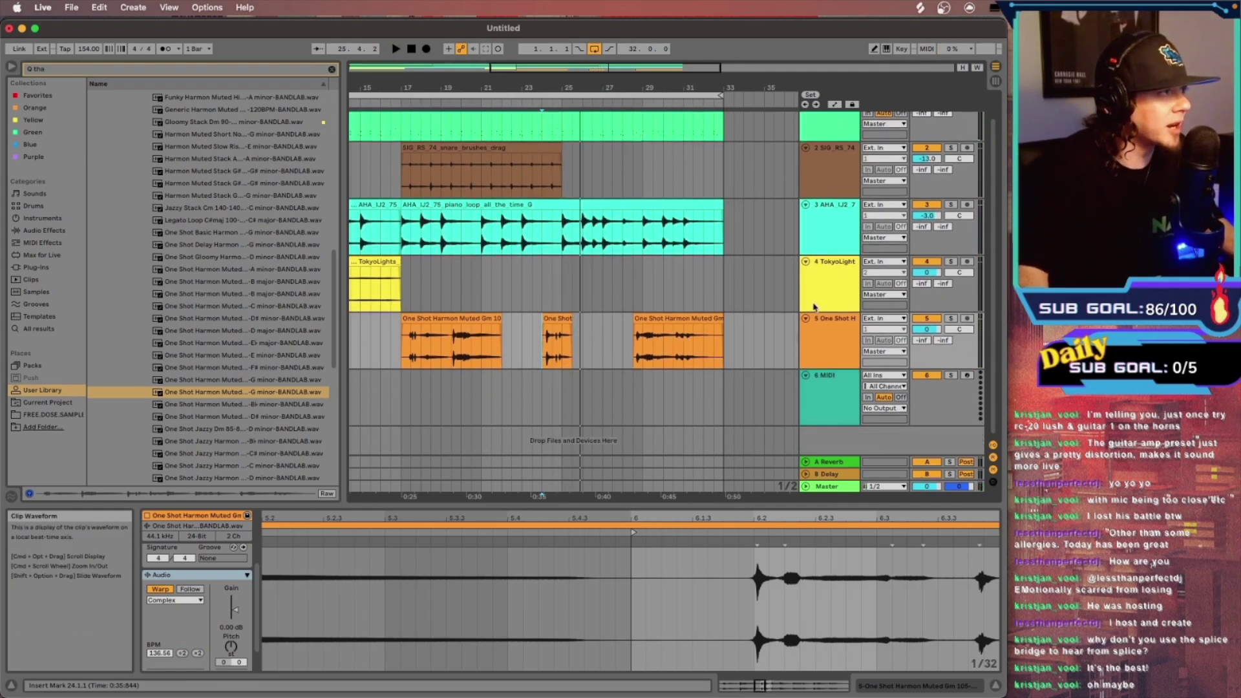
click(837, 335)
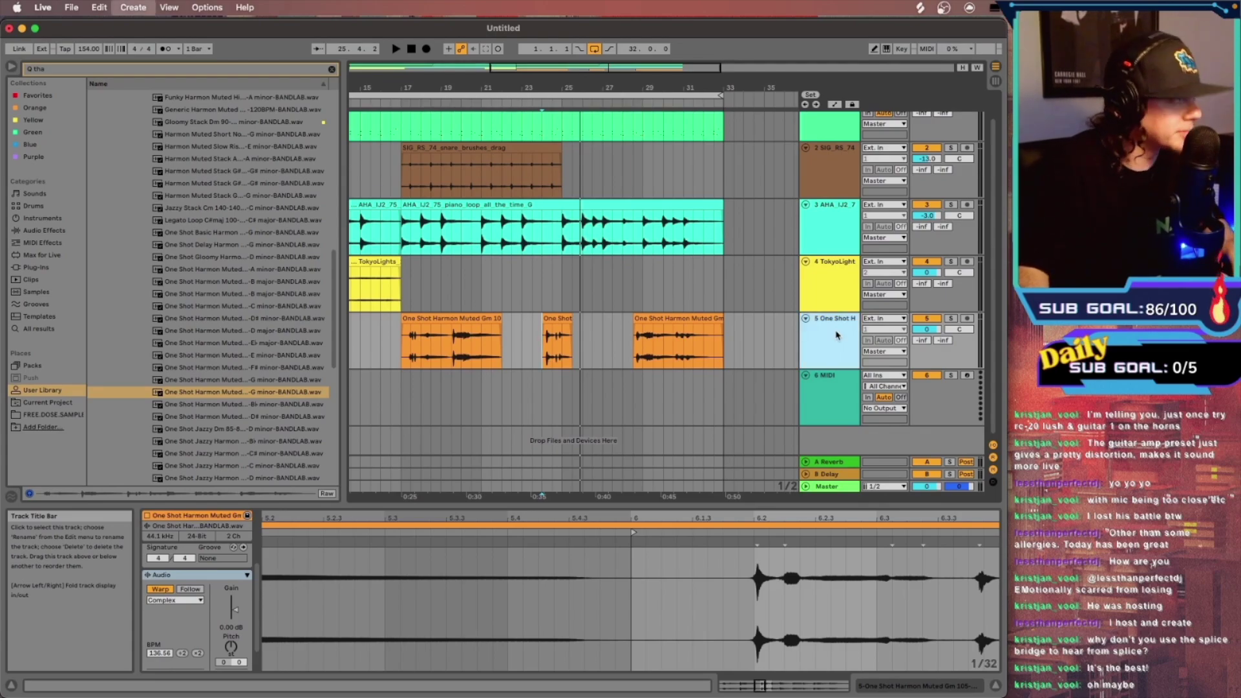
key(super+t)
click(558, 318)
drag(557, 318, 557, 375)
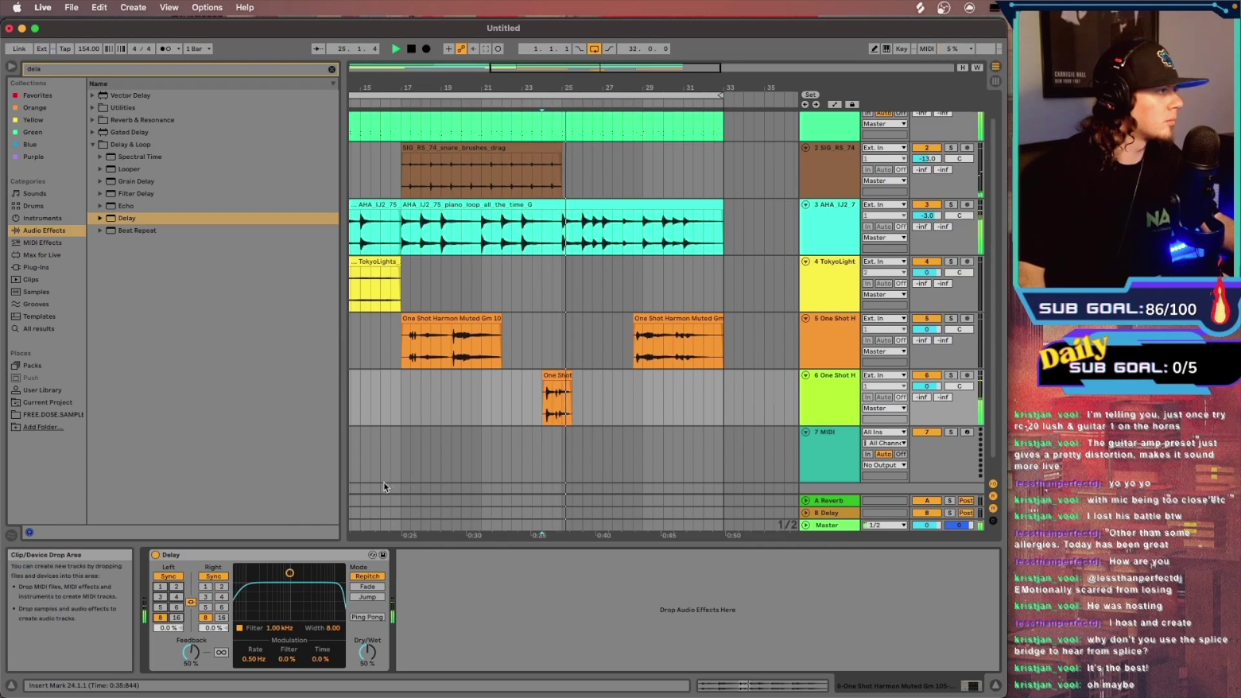
Play the arrangement from 24.3.3 inside the short harmon clip to hear it with its Delay effect
drag(558, 88, 599, 118)
key(space)
click(596, 407)
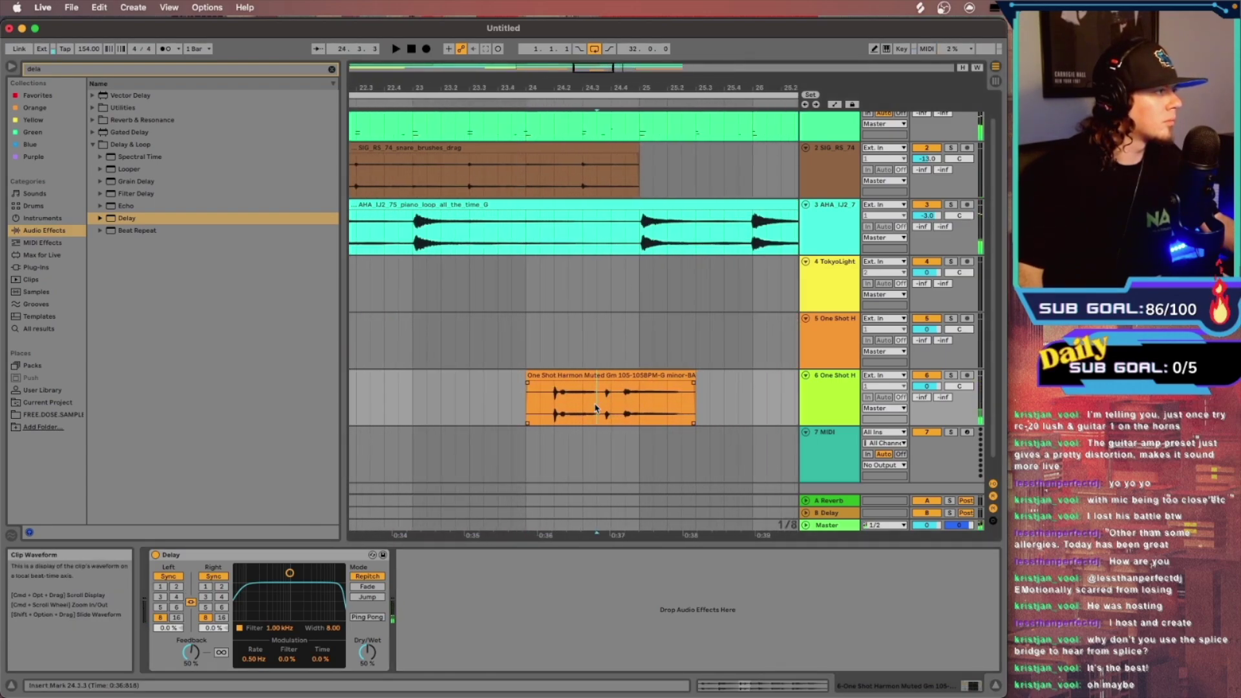
key(space)
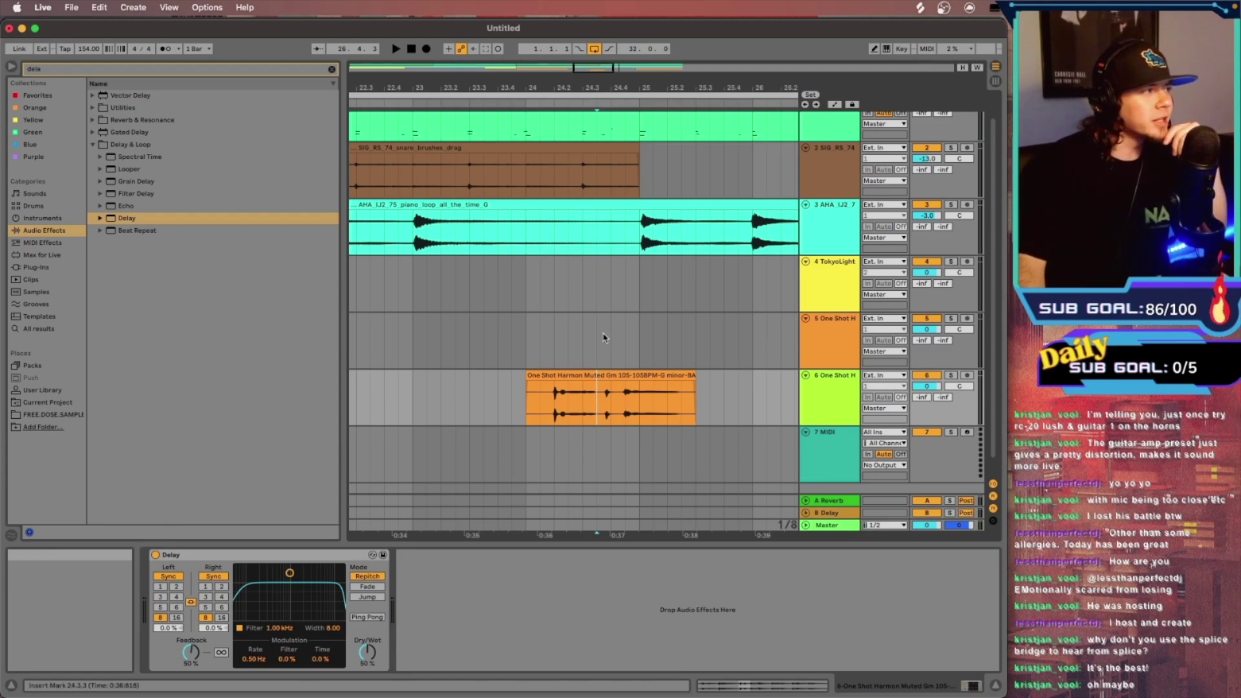
Show the Delay's on/off automation on the short harmon clip's track and switch it off up to about 24.3.3
right_click(159, 556)
click(176, 561)
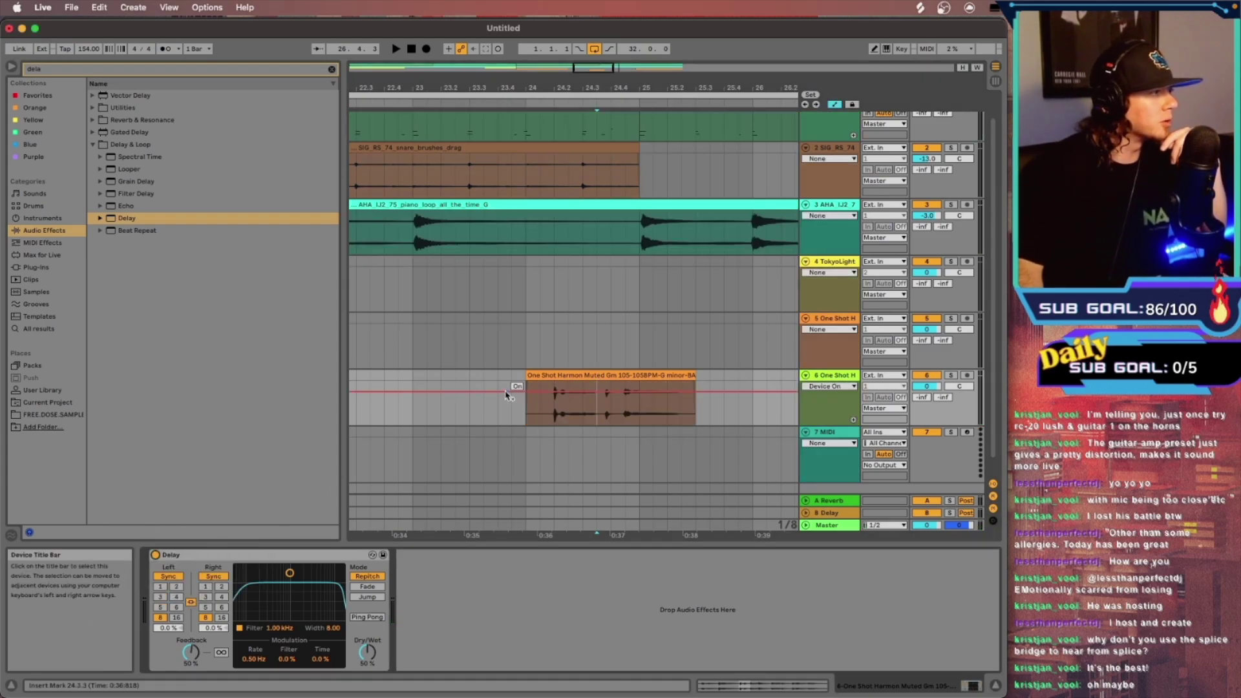
click(599, 393)
drag(589, 393, 588, 415)
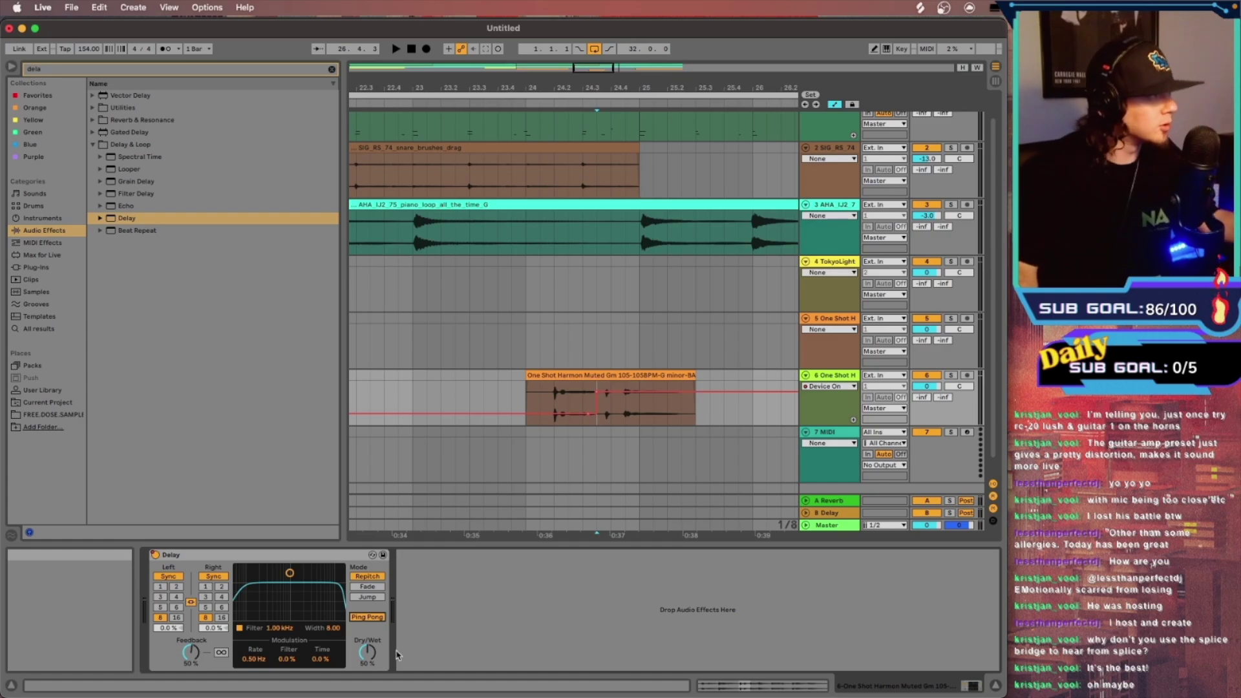
Play the short harmon clip from 24.1.1 and lower the Delay's Dry/Wet to 22%
key(Left)
key(Left)
key(Left)
key(Left)
key(Left)
key(space)
drag(375, 658, 375, 677)
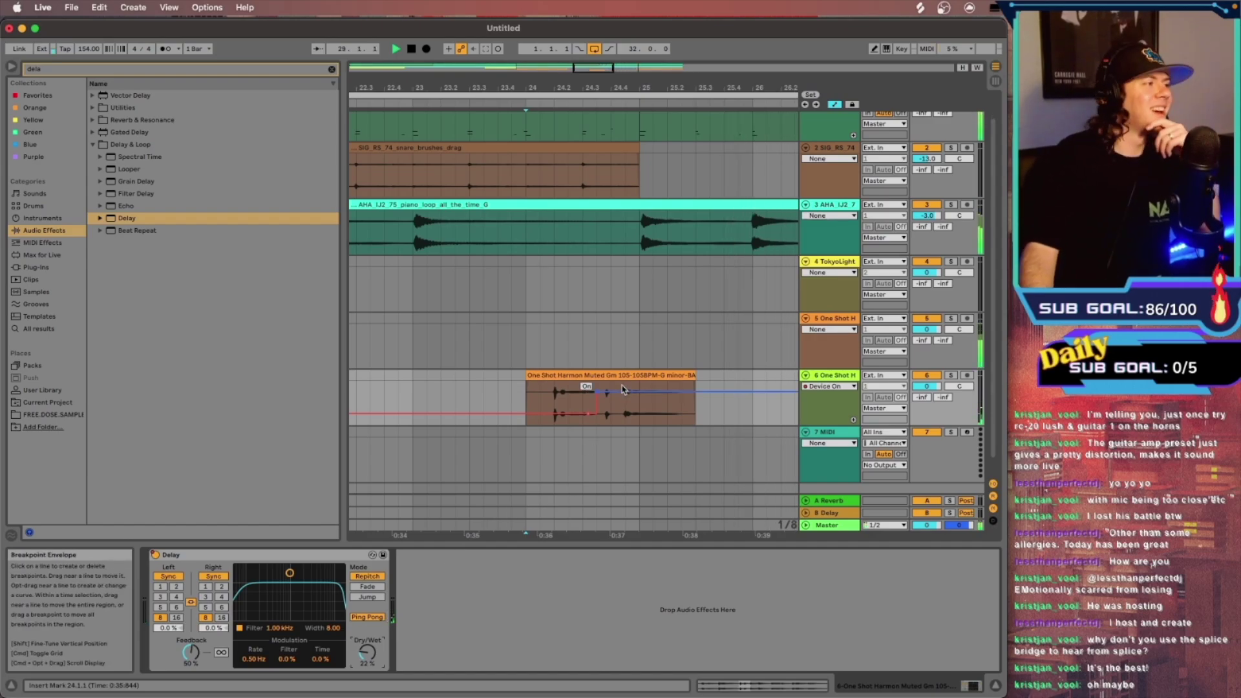
Close the Komplete Kontrol plug-in window with the Upright Bass instrument loaded
drag(585, 67, 587, 19)
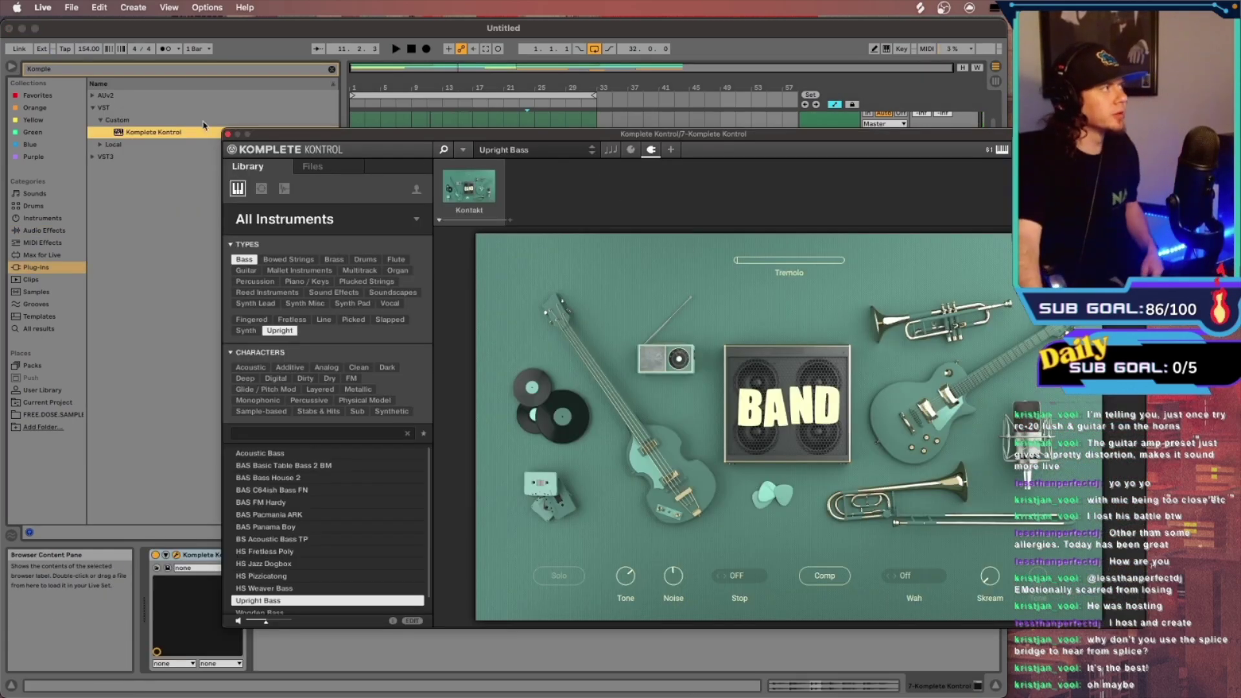
drag(273, 133, 276, 160)
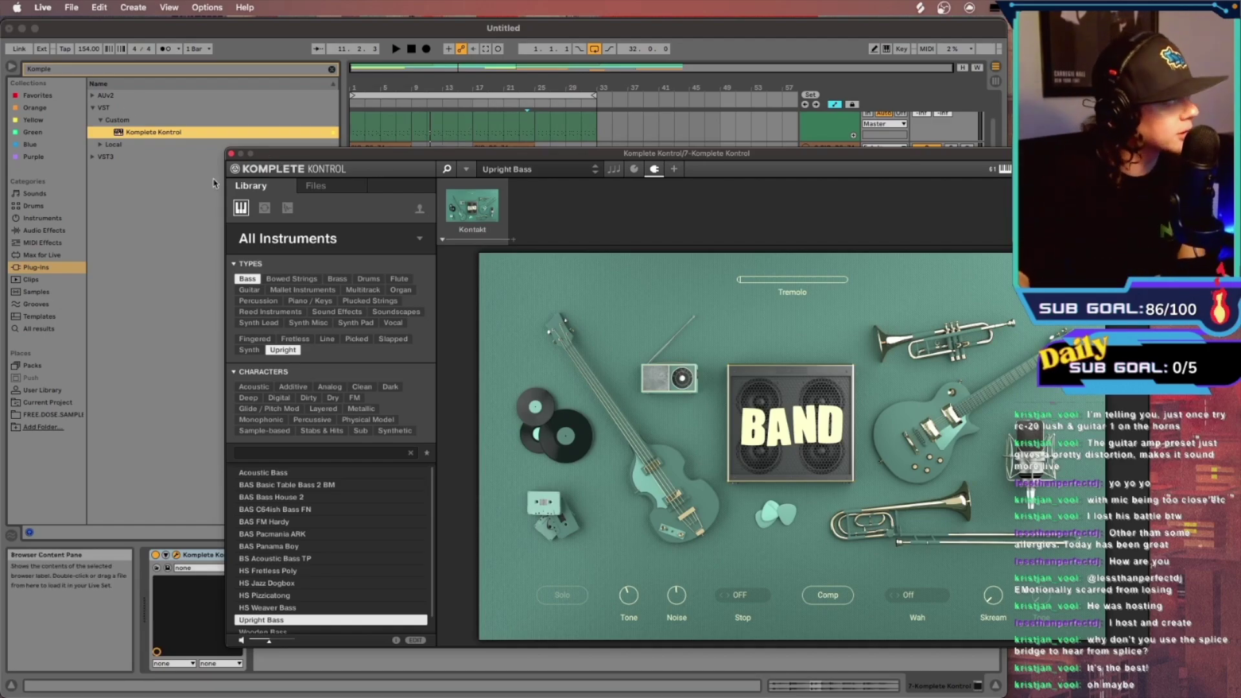
click(230, 154)
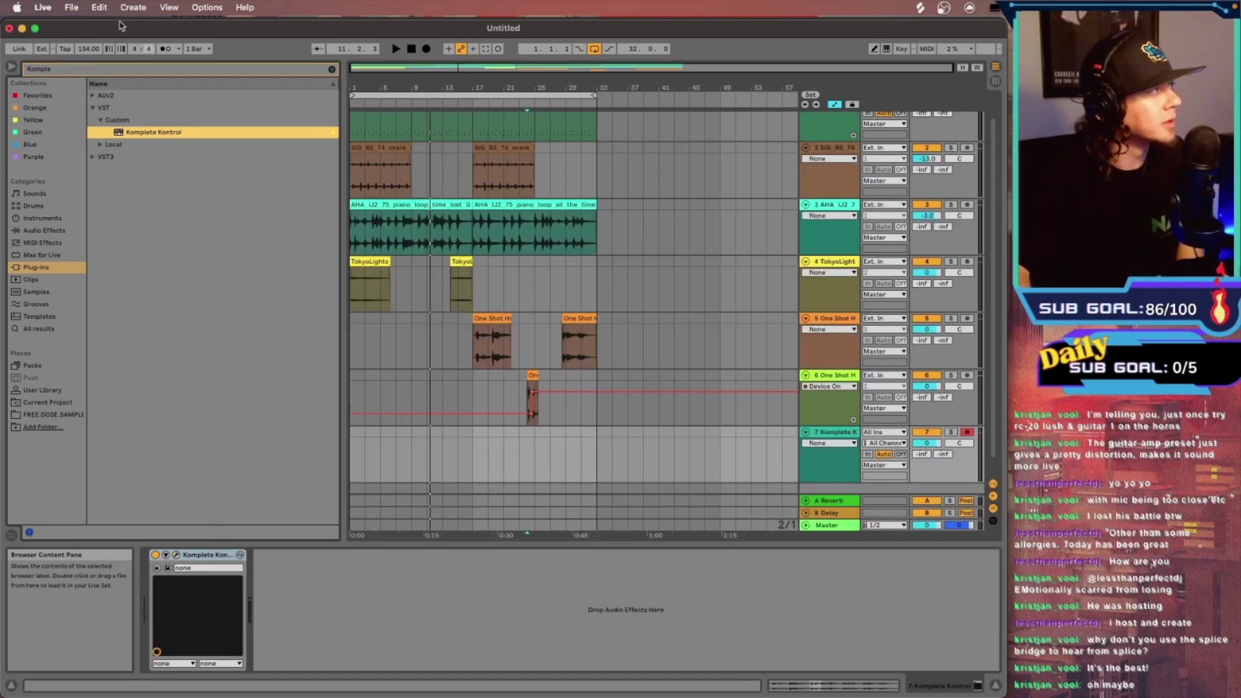
Search the audio effects for "Ut" to find the Utility device for the Komplete Kontrol bass track
click(70, 69)
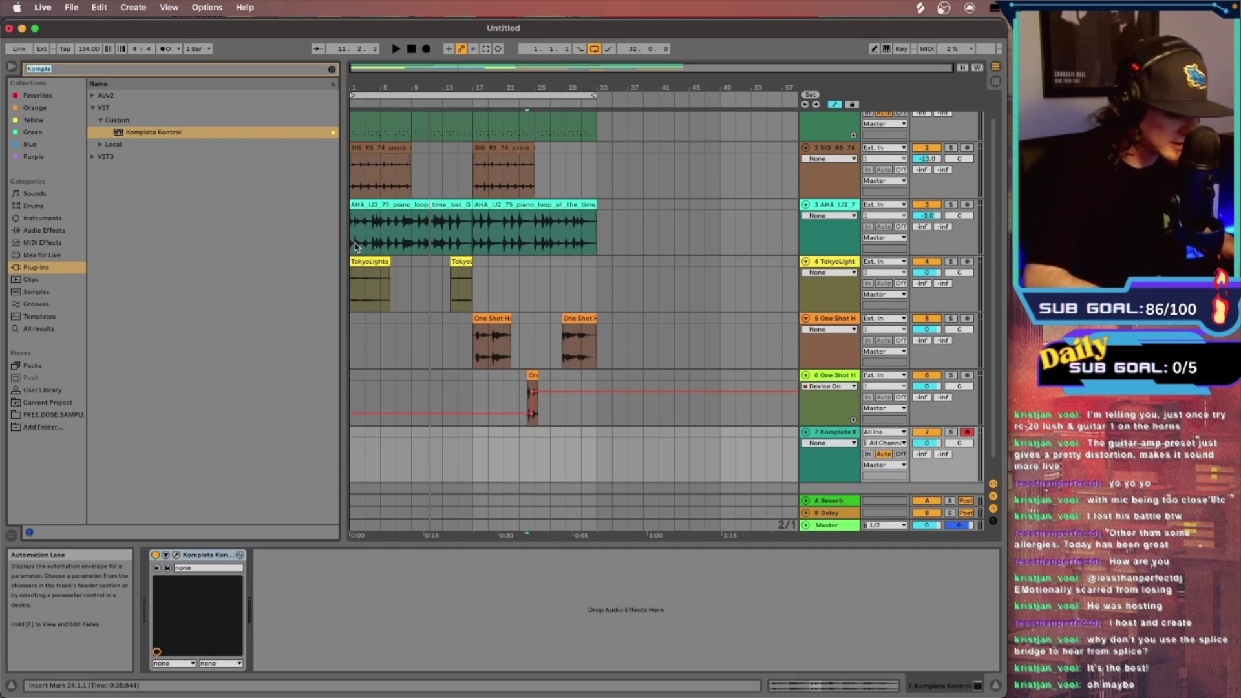
key(BackSpace)
text(Ut)
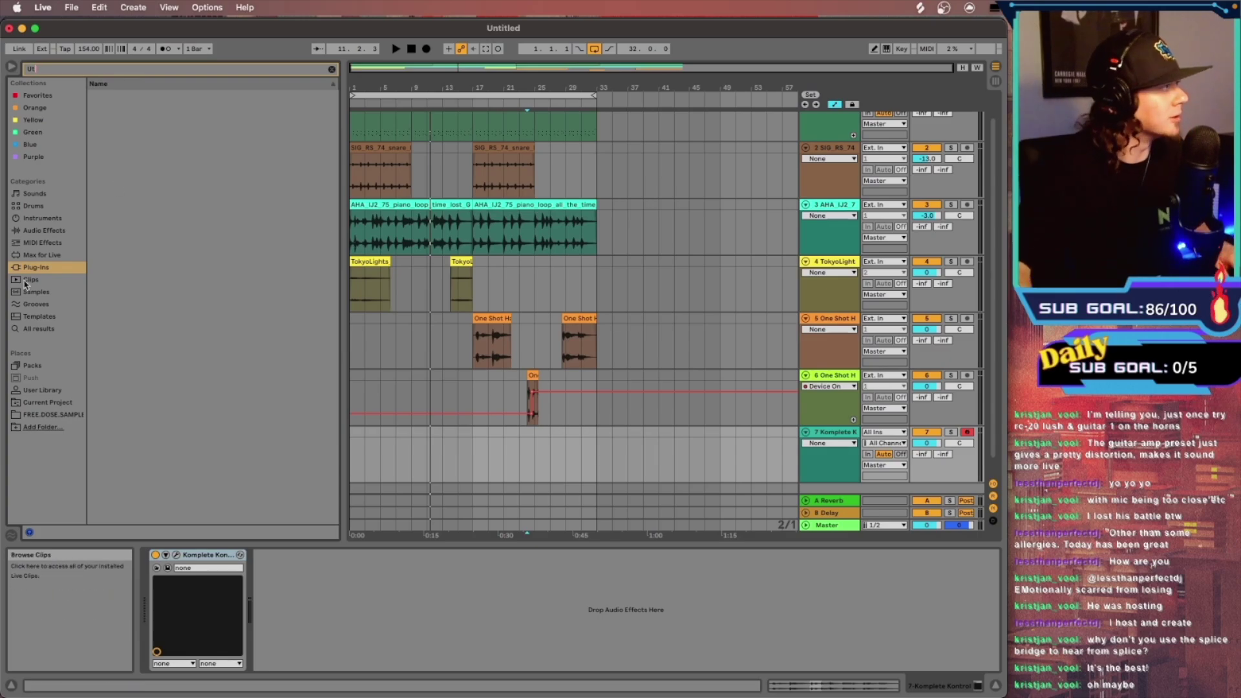
click(50, 231)
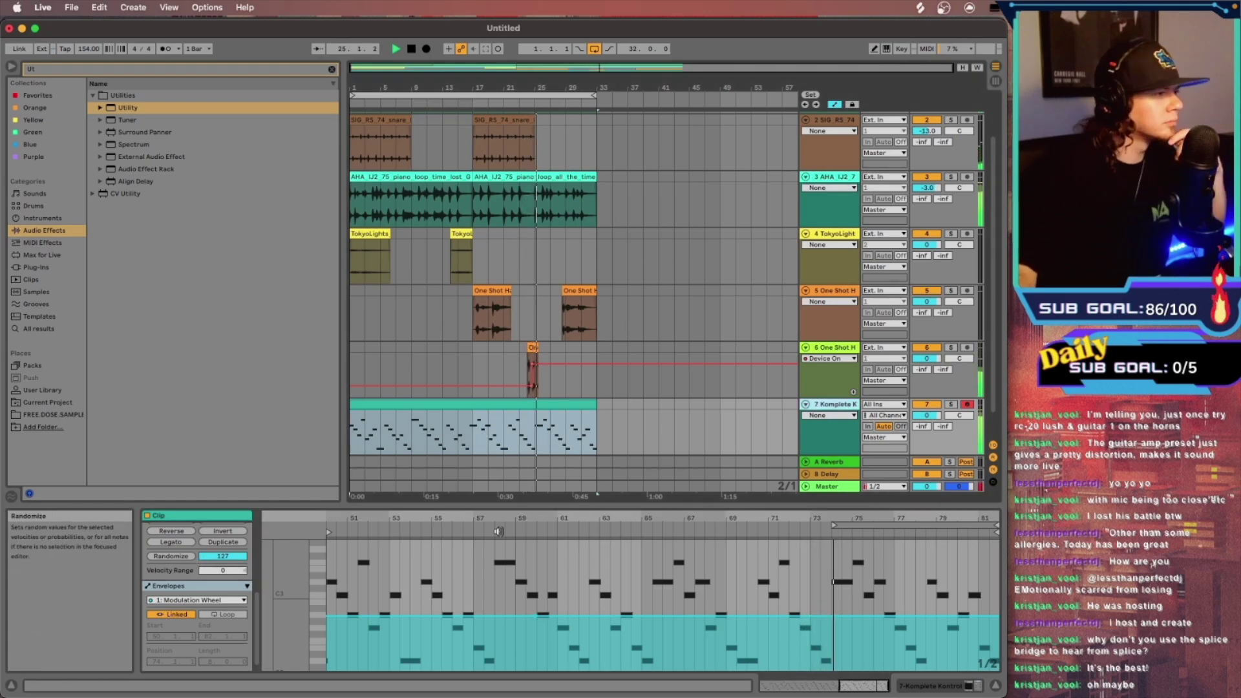
Display the bass MIDI clip's note editor in place of its Modulation Wheel envelope and examine the notes
click(947, 688)
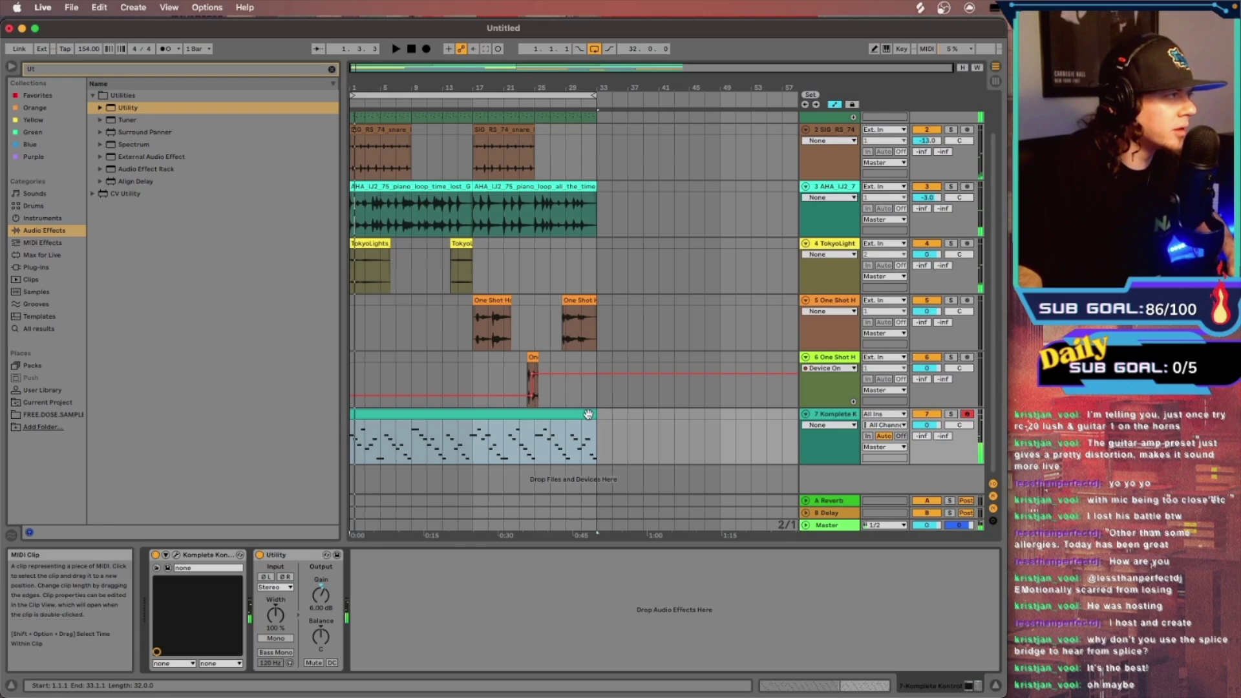
click(884, 685)
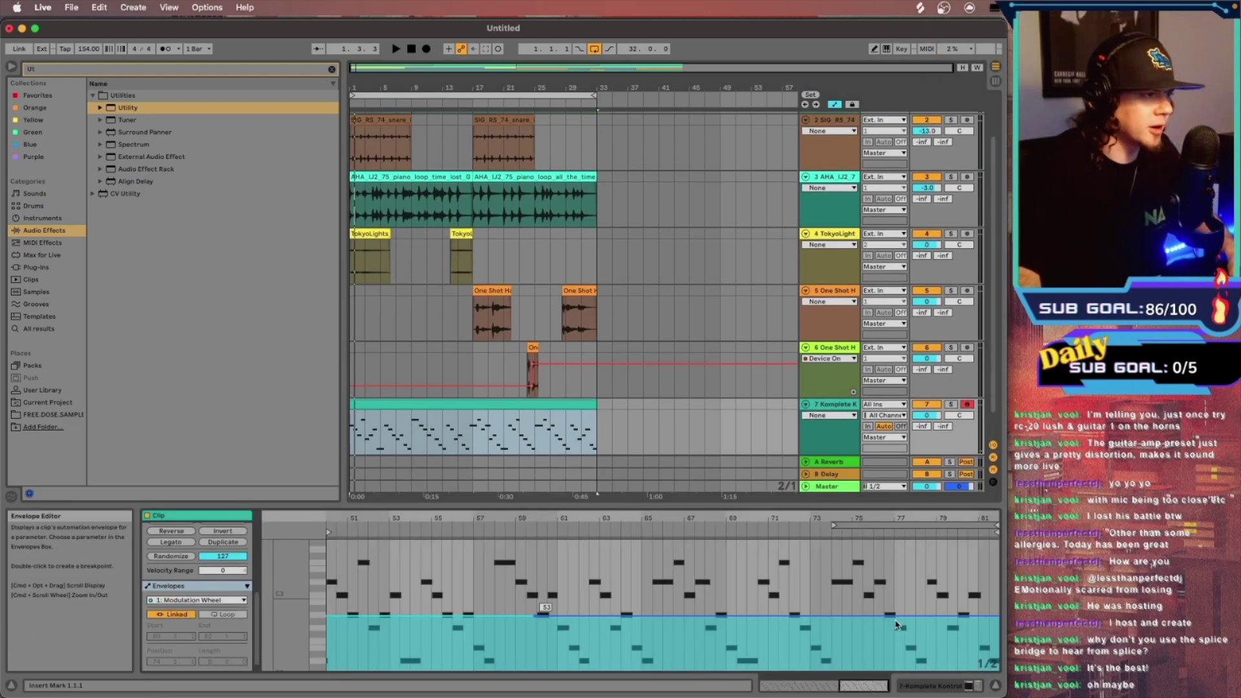
scroll(236, 533, up, 5)
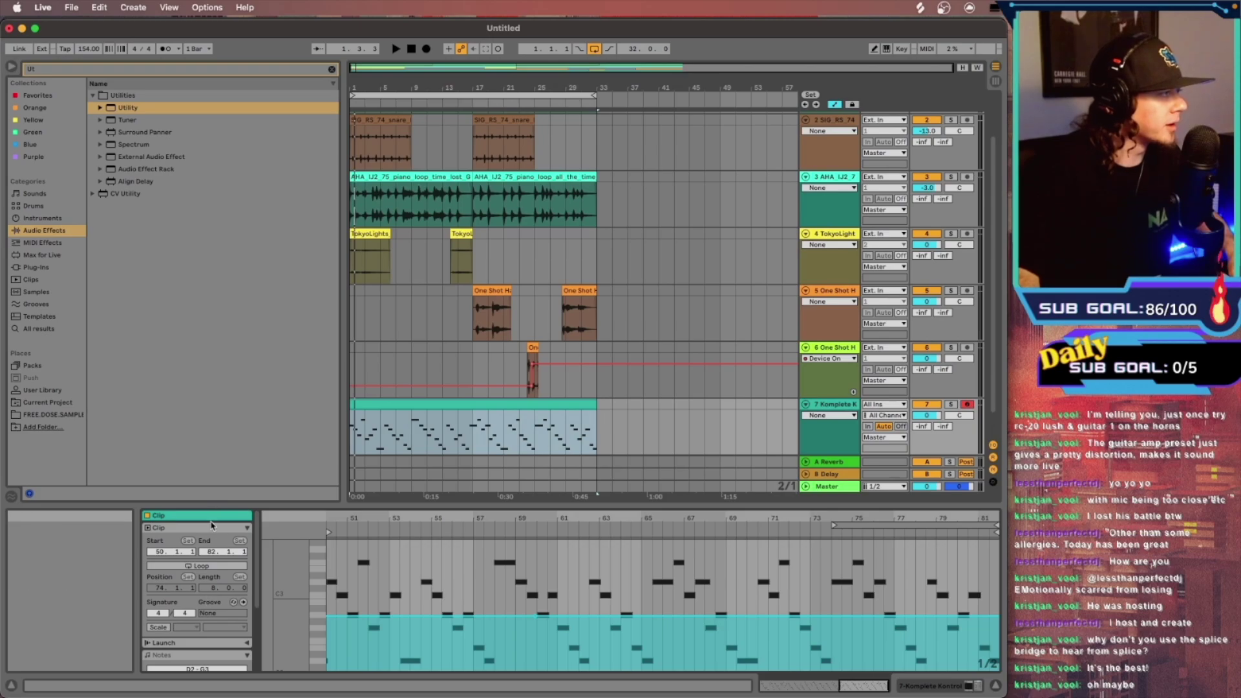
scroll(201, 582, down, 3)
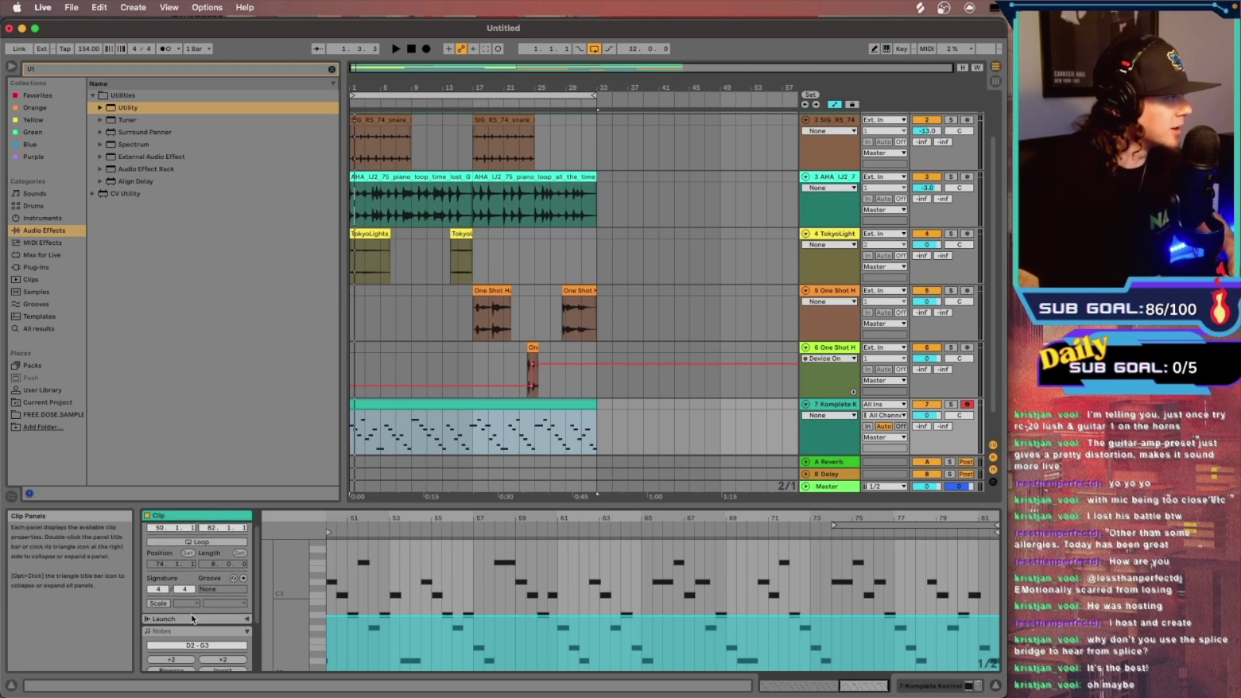
click(196, 602)
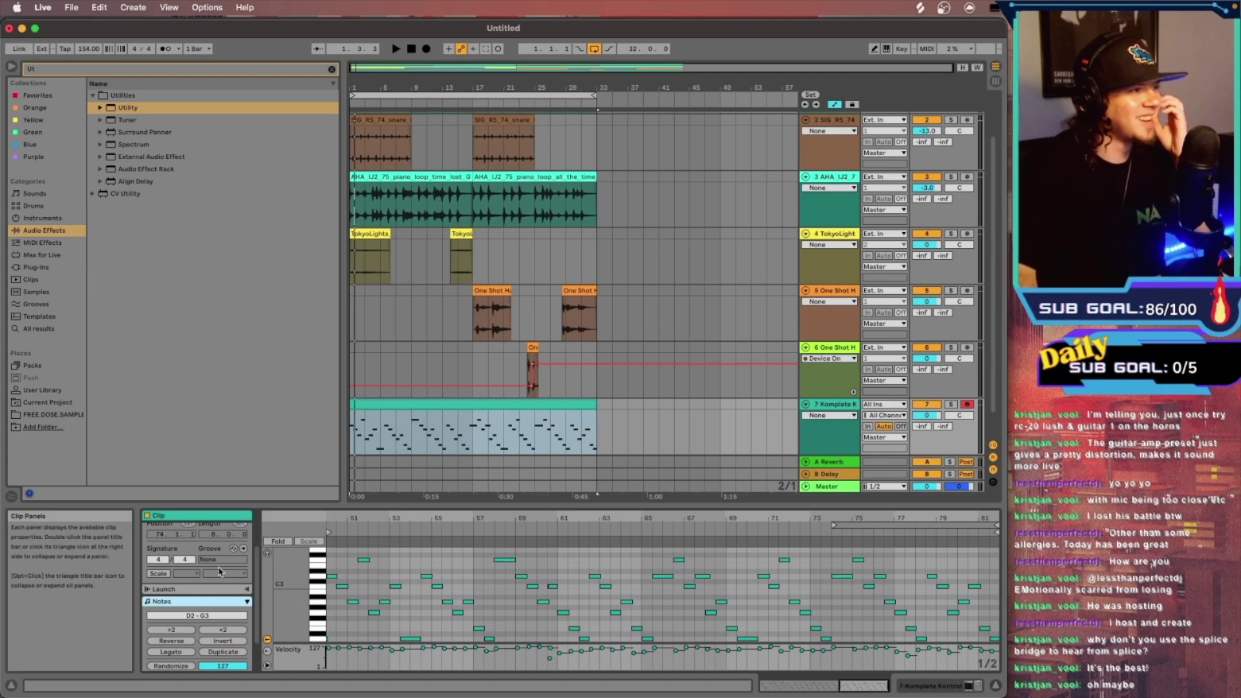
click(418, 527)
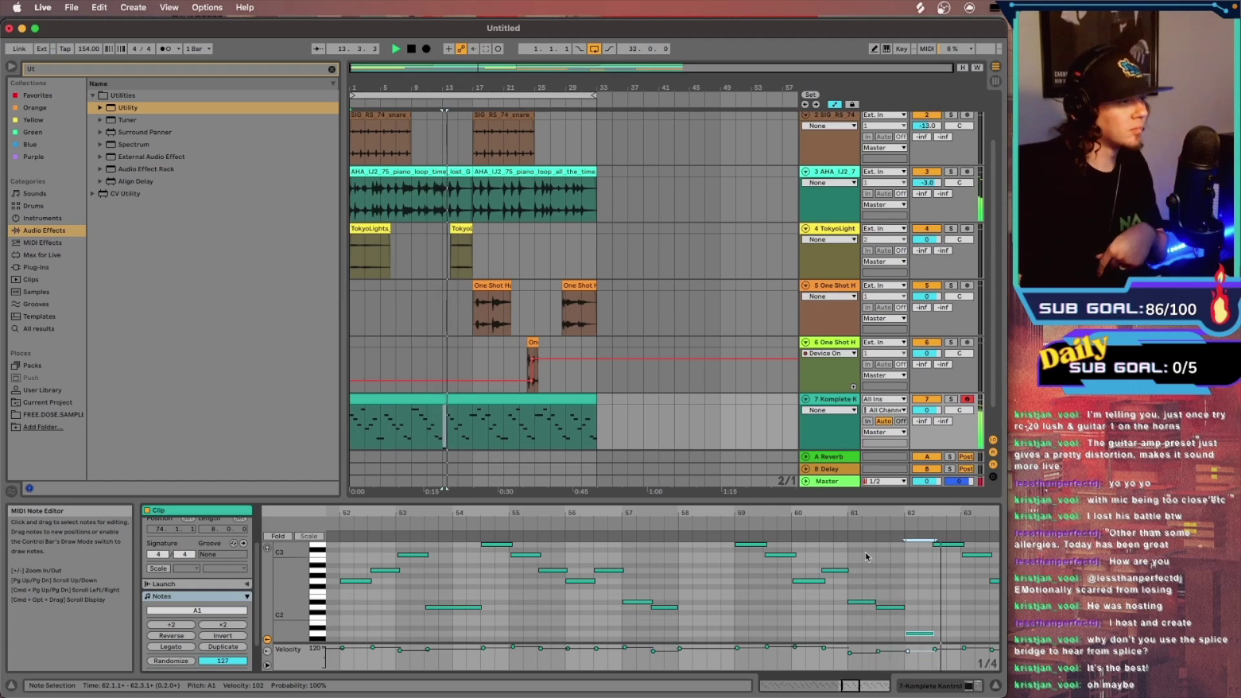
scroll(929, 606, down, 2)
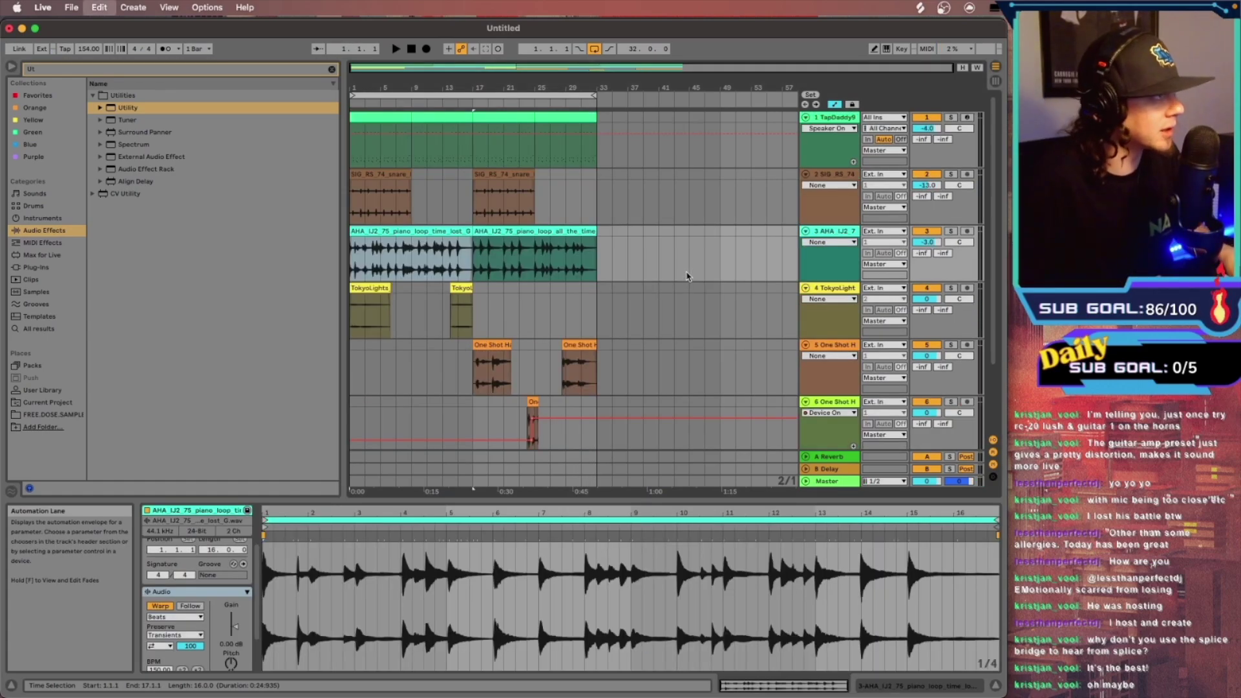
Paste a copy of the first 16-bar piano loop at 33.1.1 on the piano track
click(596, 254)
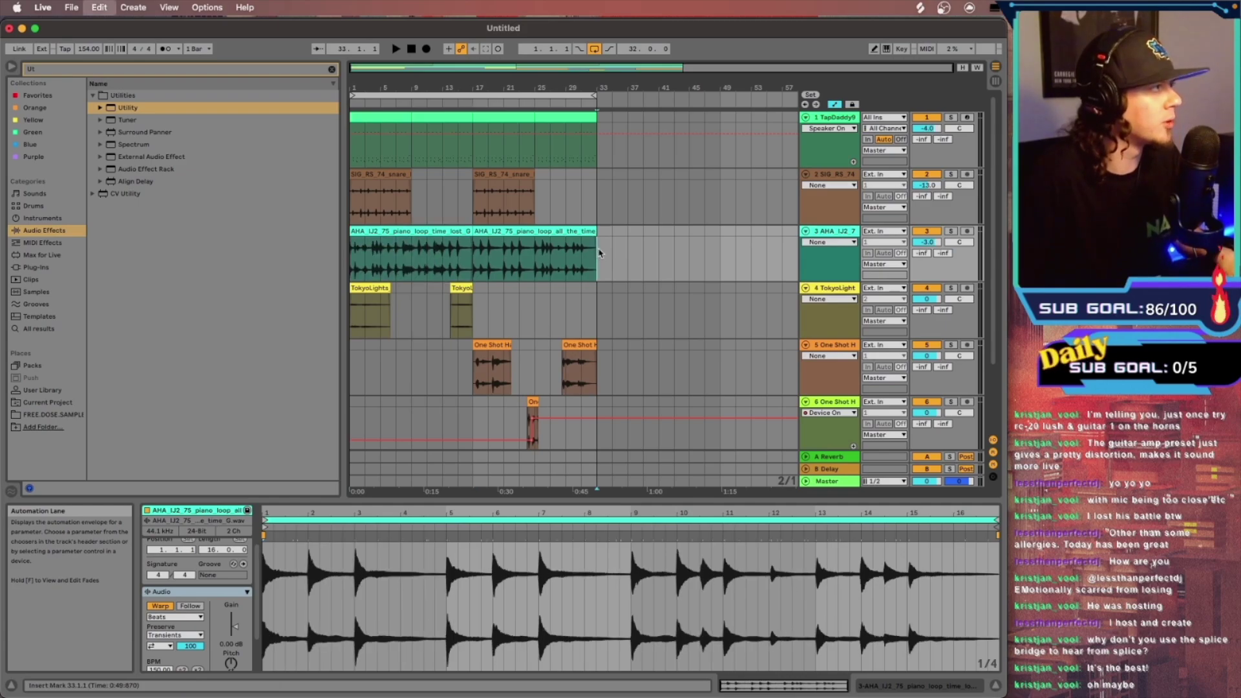
key(super+v)
scroll(608, 258, down, 3)
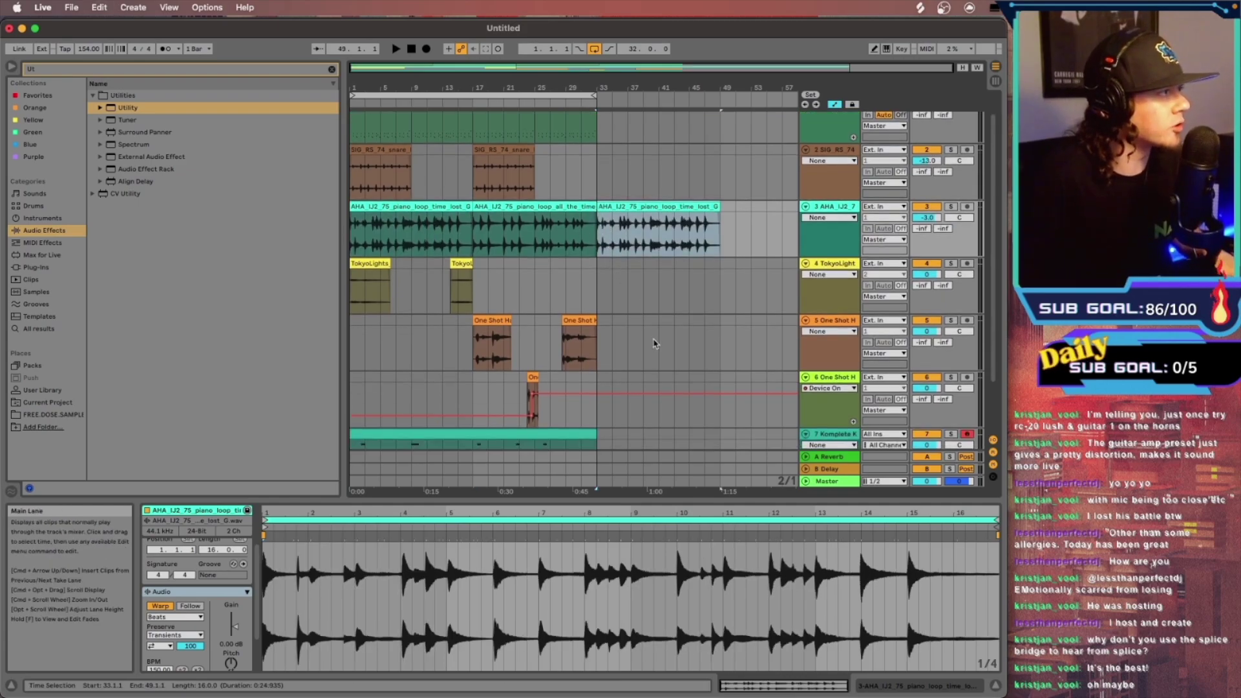
scroll(612, 236, up, 3)
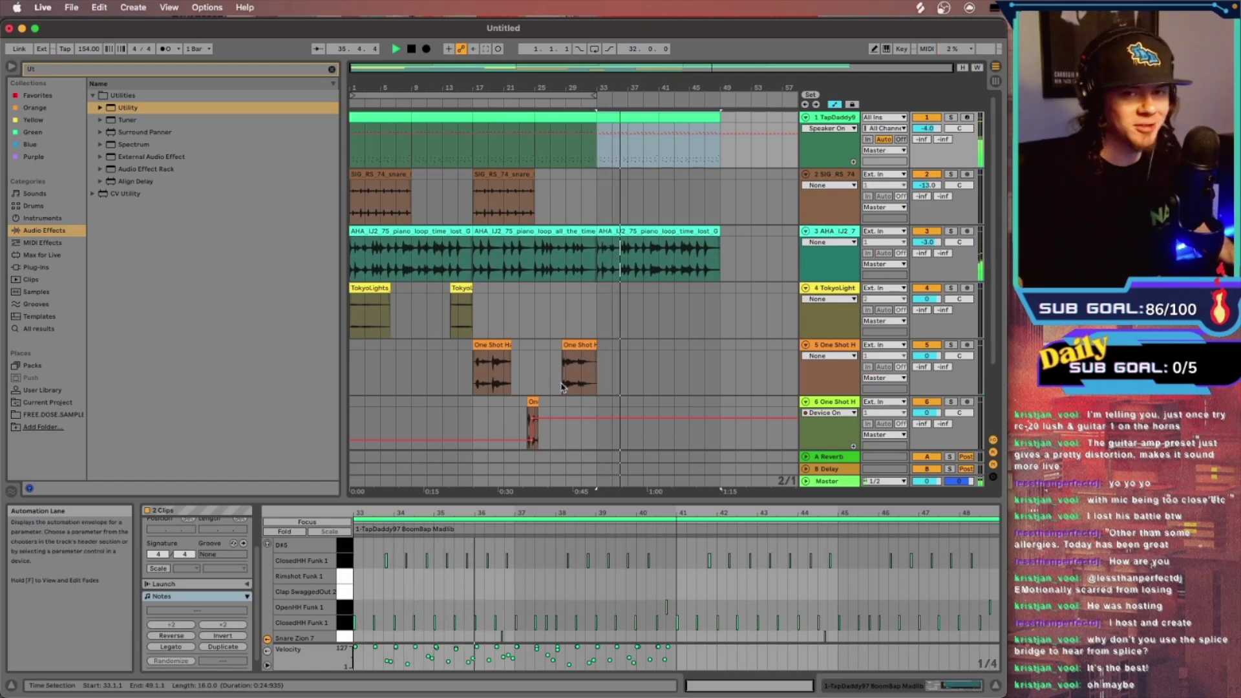
Stop playback and select all three piano loop clips between bars 1 and 49 together
scroll(630, 304, down, 1)
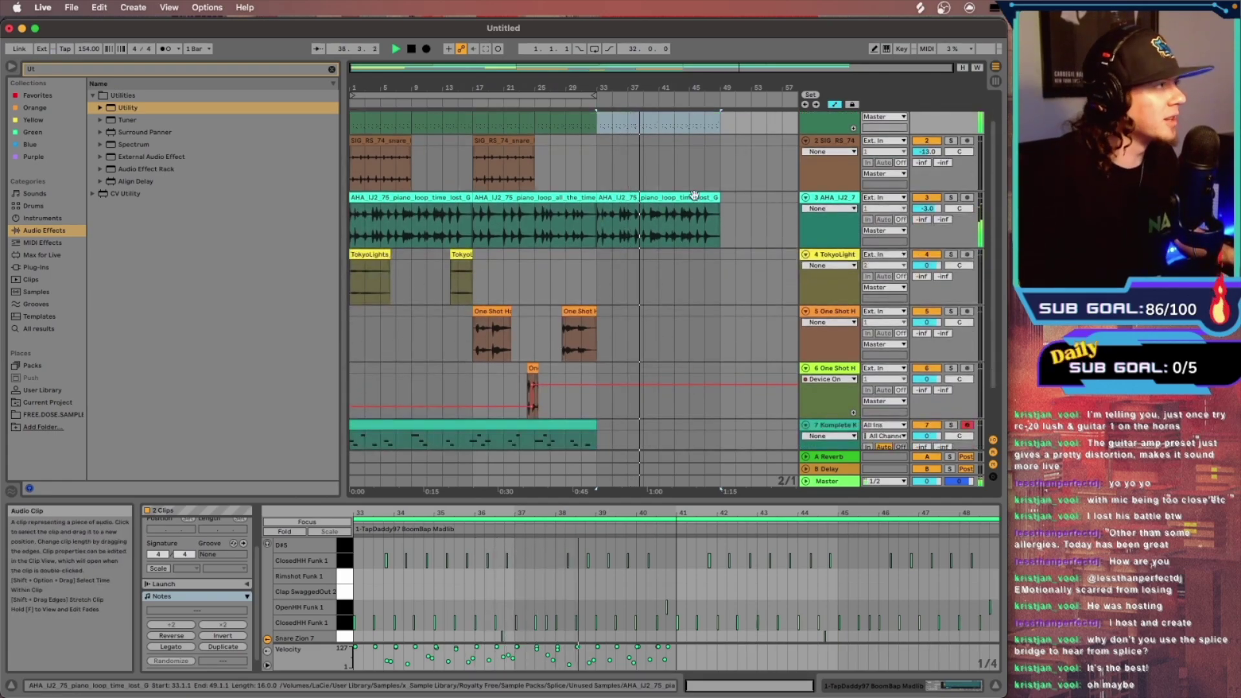
click(654, 197)
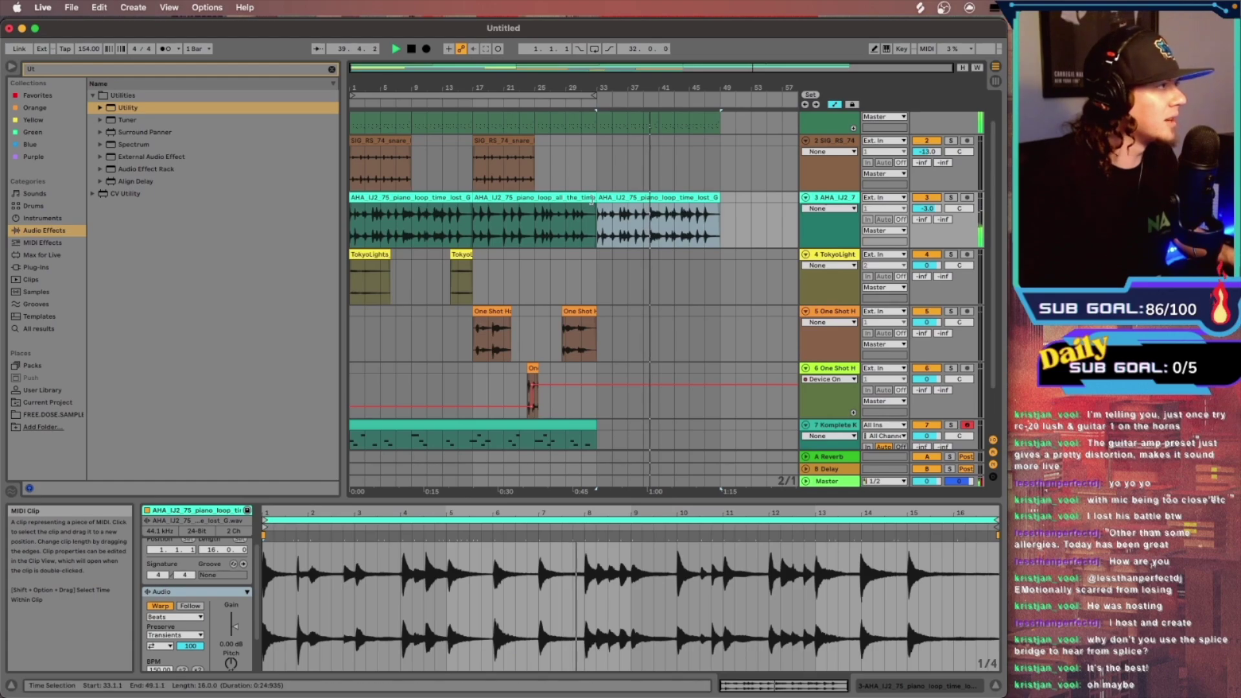
key(space)
click(438, 212)
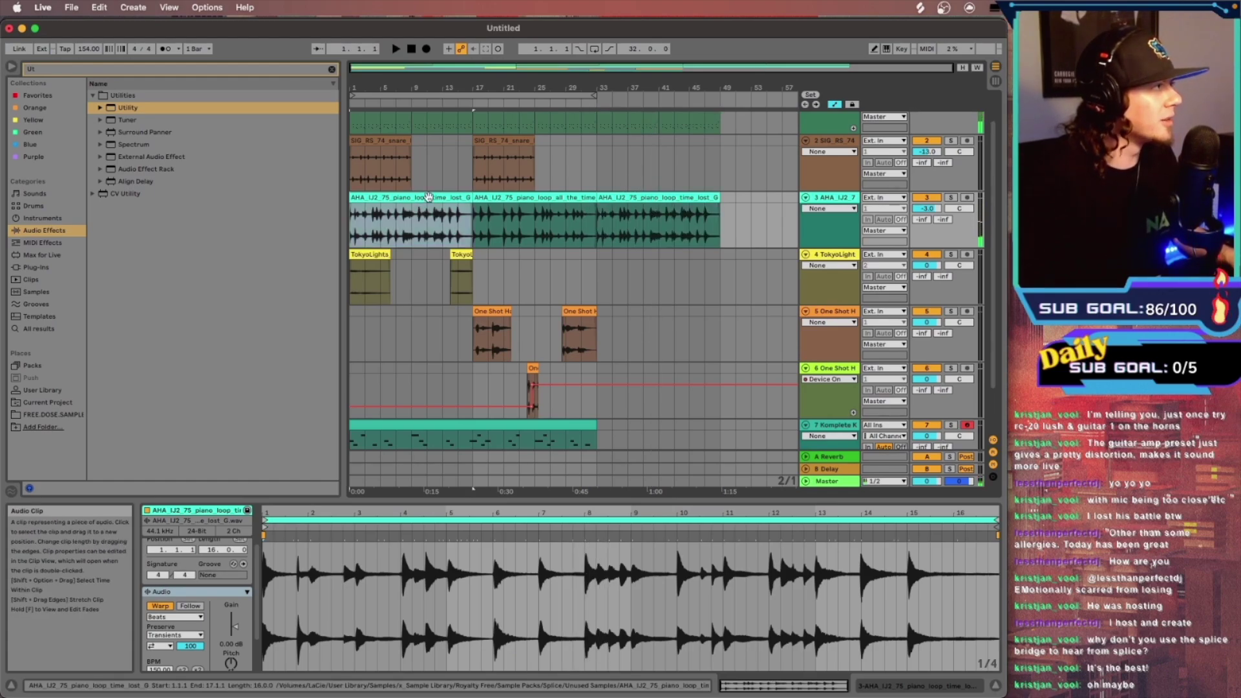
shift+click(520, 199)
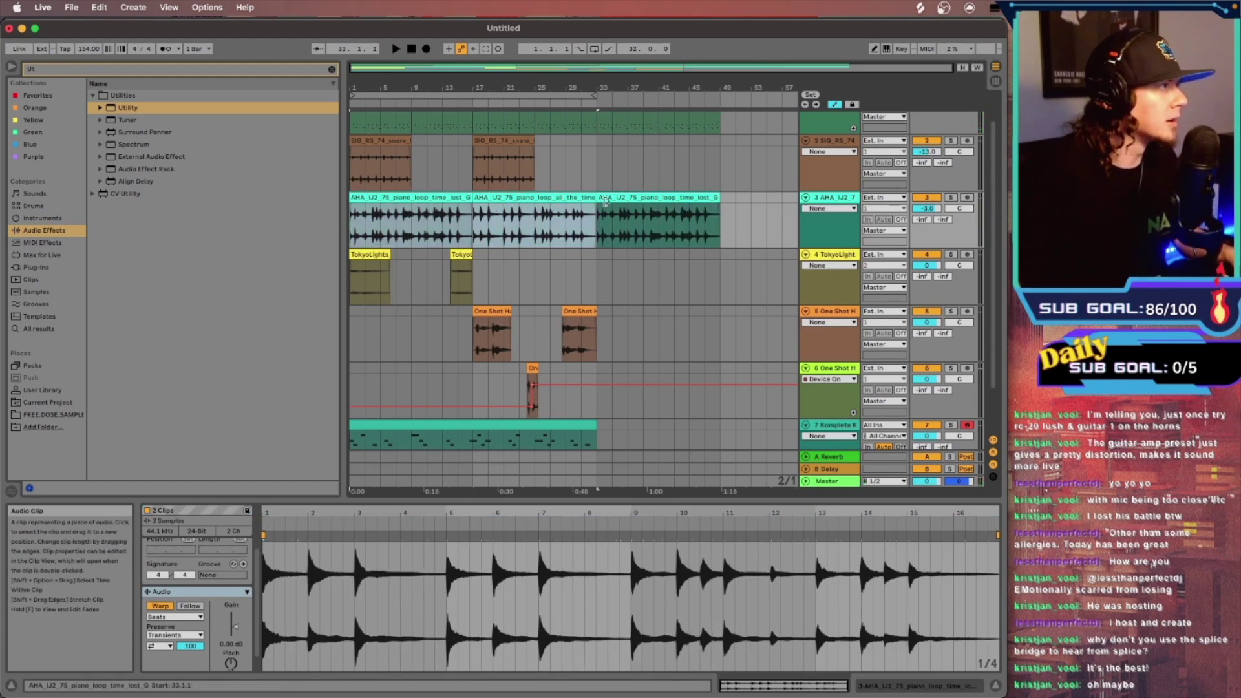
shift+click(656, 214)
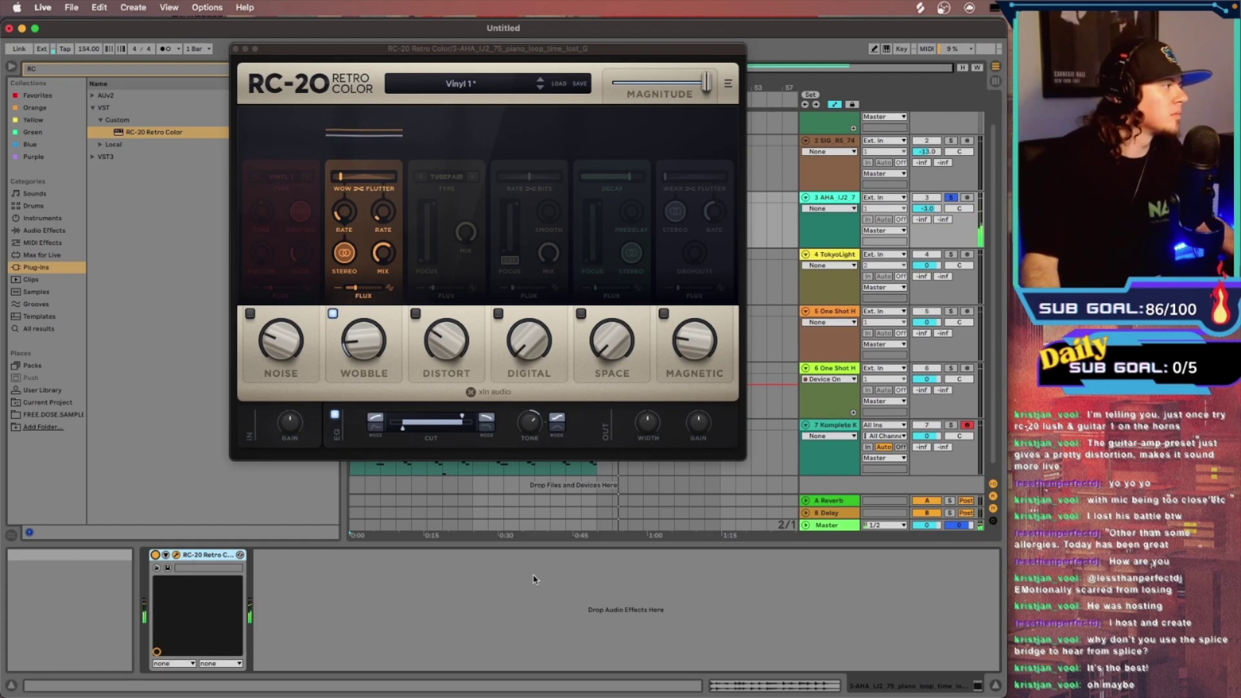
Lower the Magnitude of the piano track's RC-20 Retro Color to about half and close the plug-in window
click(696, 82)
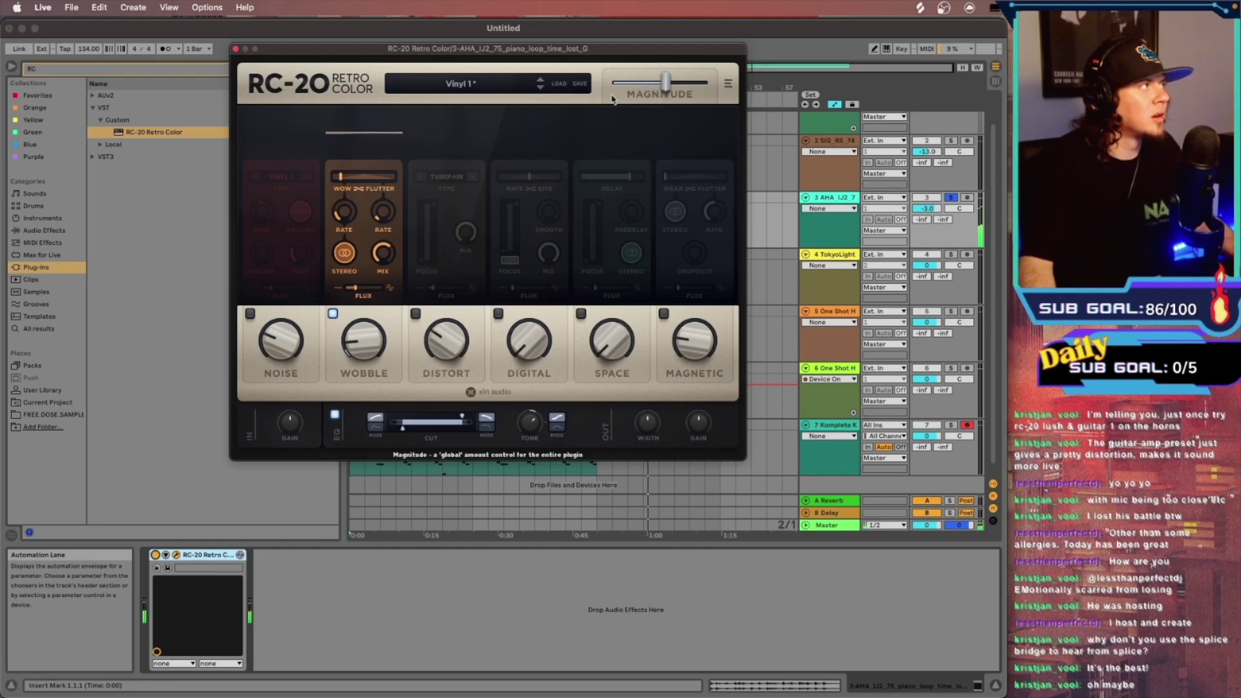
click(236, 49)
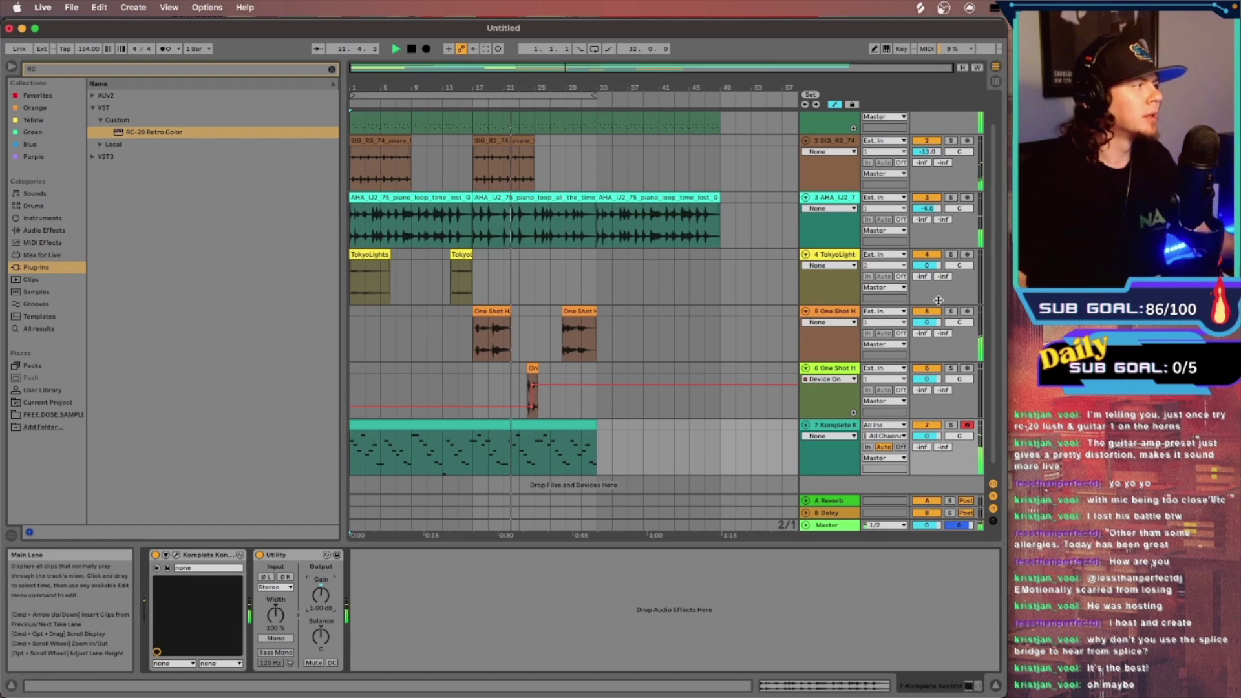
Group the two harmon muted horn tracks together
click(844, 357)
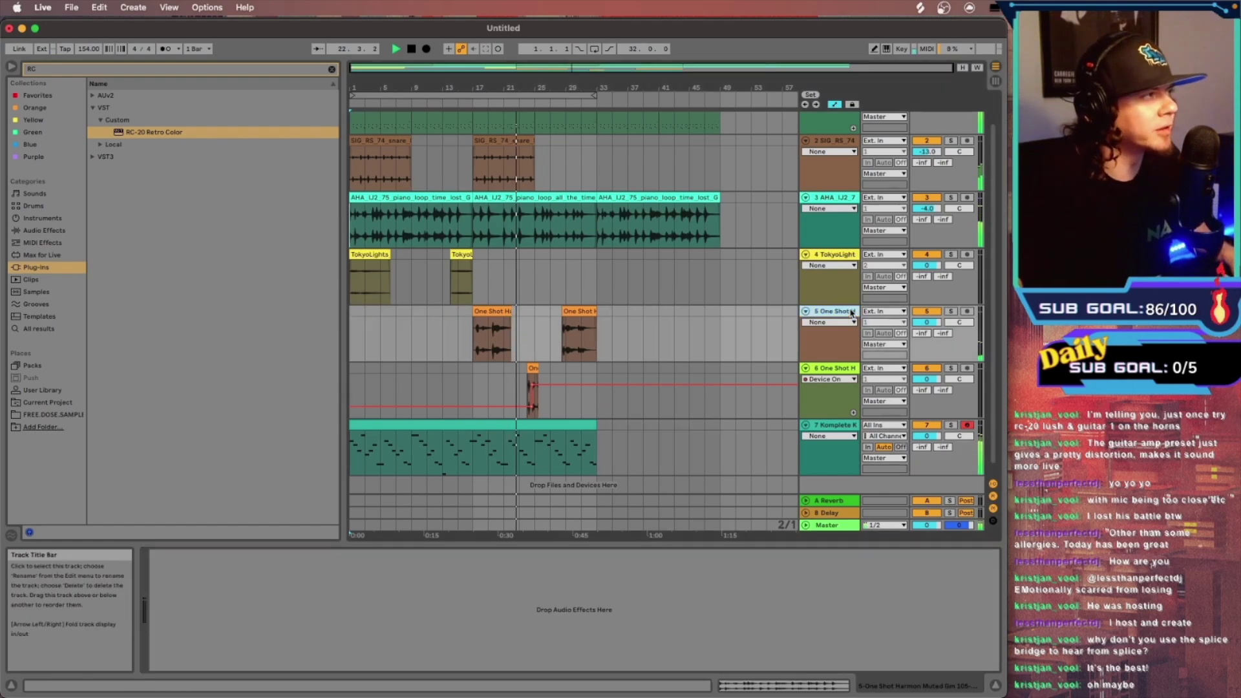
click(844, 364)
right_click(843, 314)
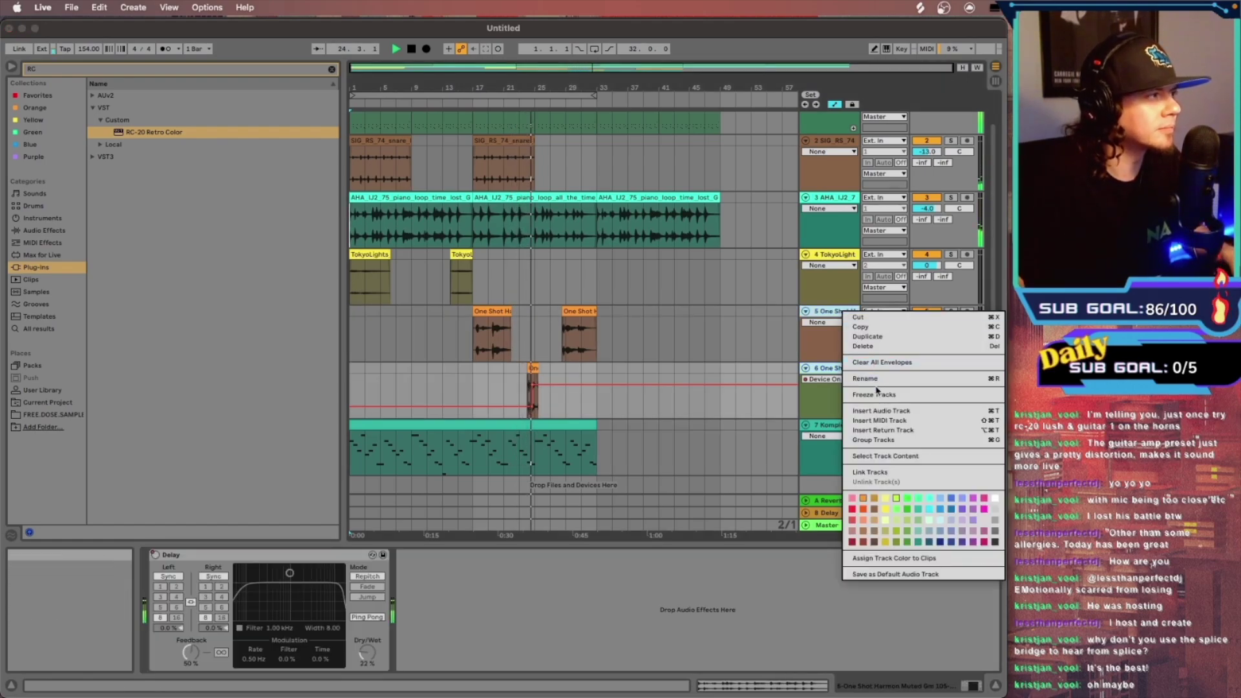
click(886, 440)
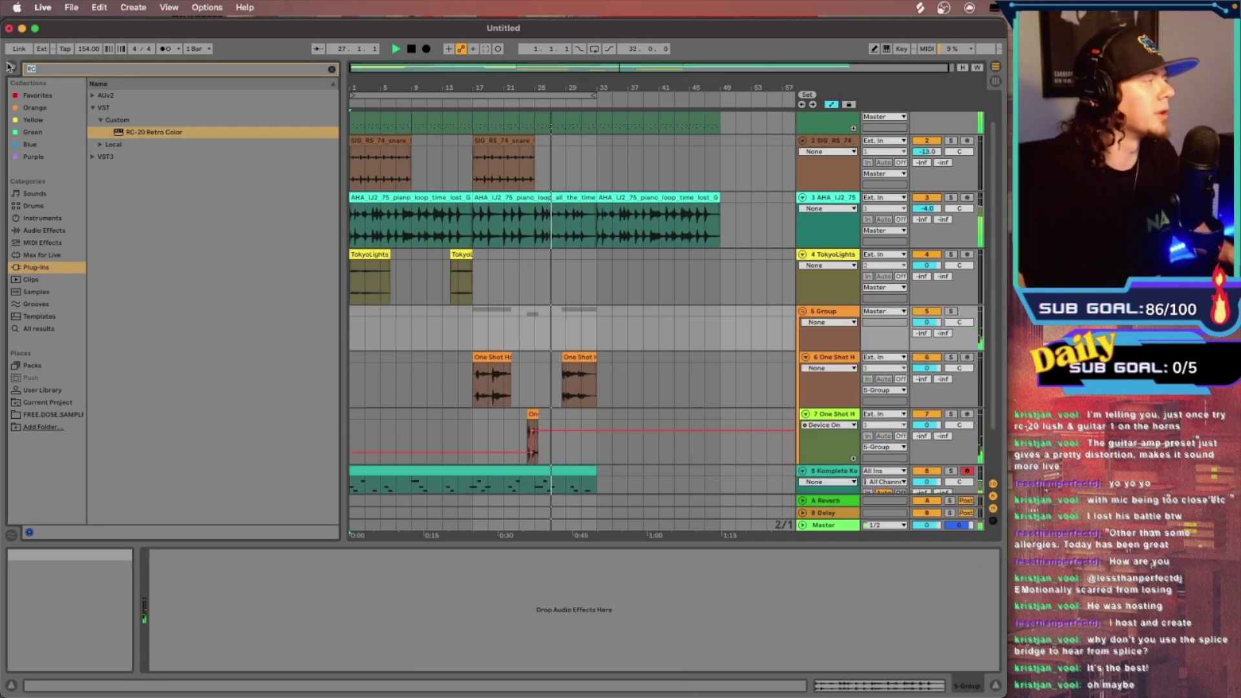
Search the audio effects for "Vocal", add the Vocal Pop Hall reverb to the horn group, and set its Dry/Wet to 27%
text(Vocal)
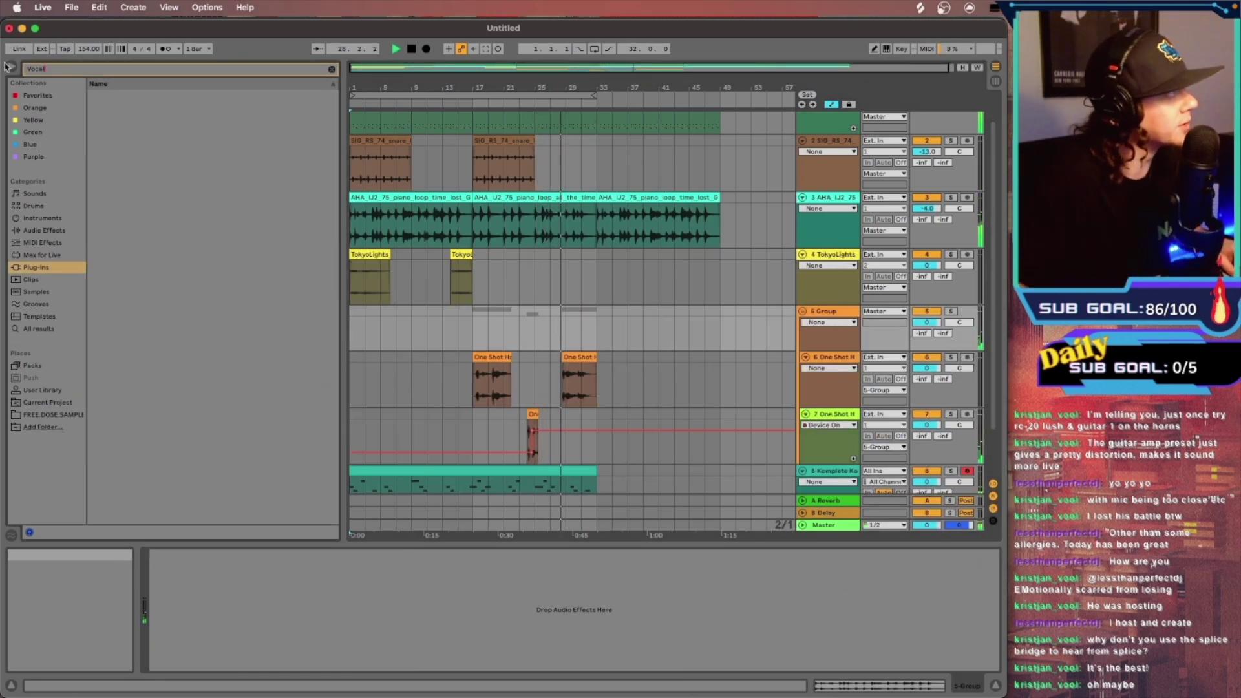
click(44, 230)
double_click(161, 145)
drag(536, 652, 536, 662)
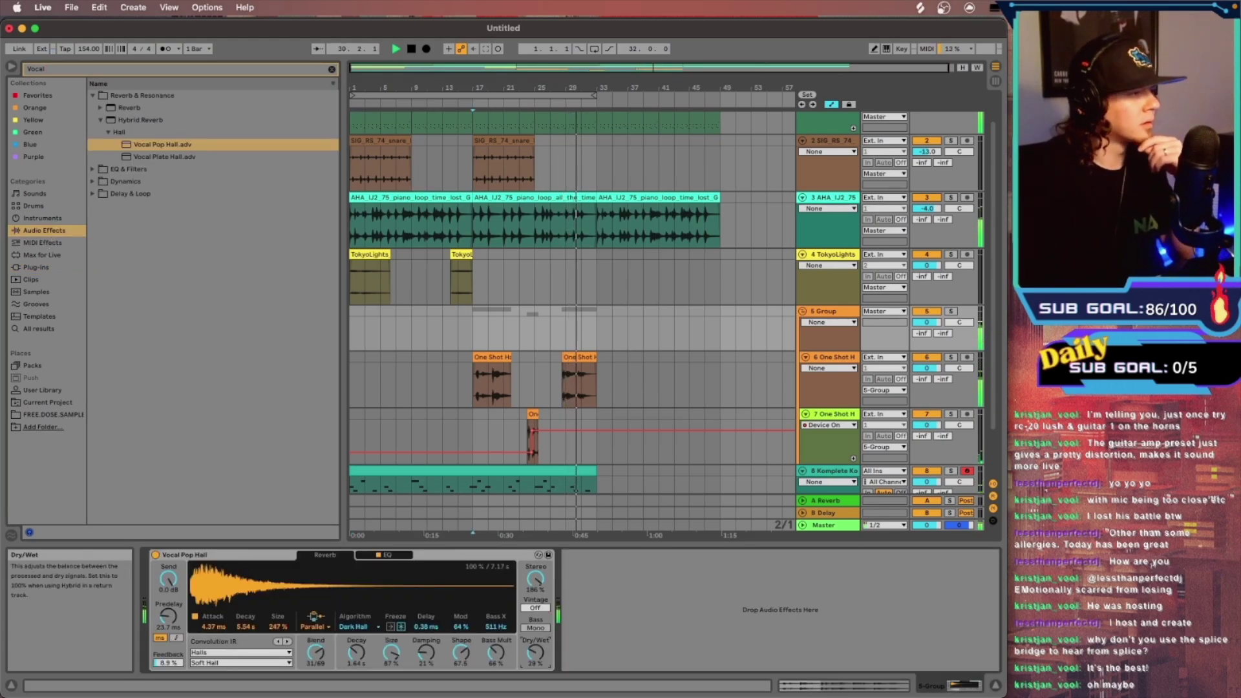
drag(535, 653, 535, 657)
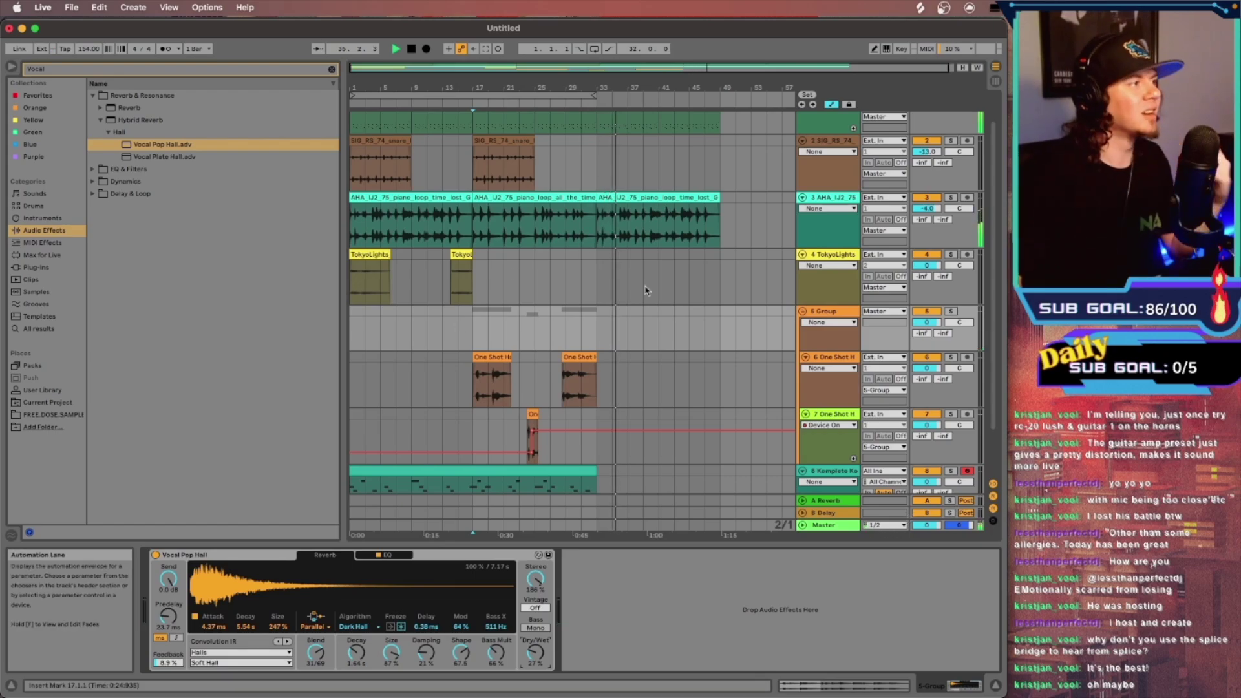
Insert an audio track below the short harmon clip's track and preview the sample Cymatics - LEAD Fluted (C).wav
scroll(646, 285, down, 1)
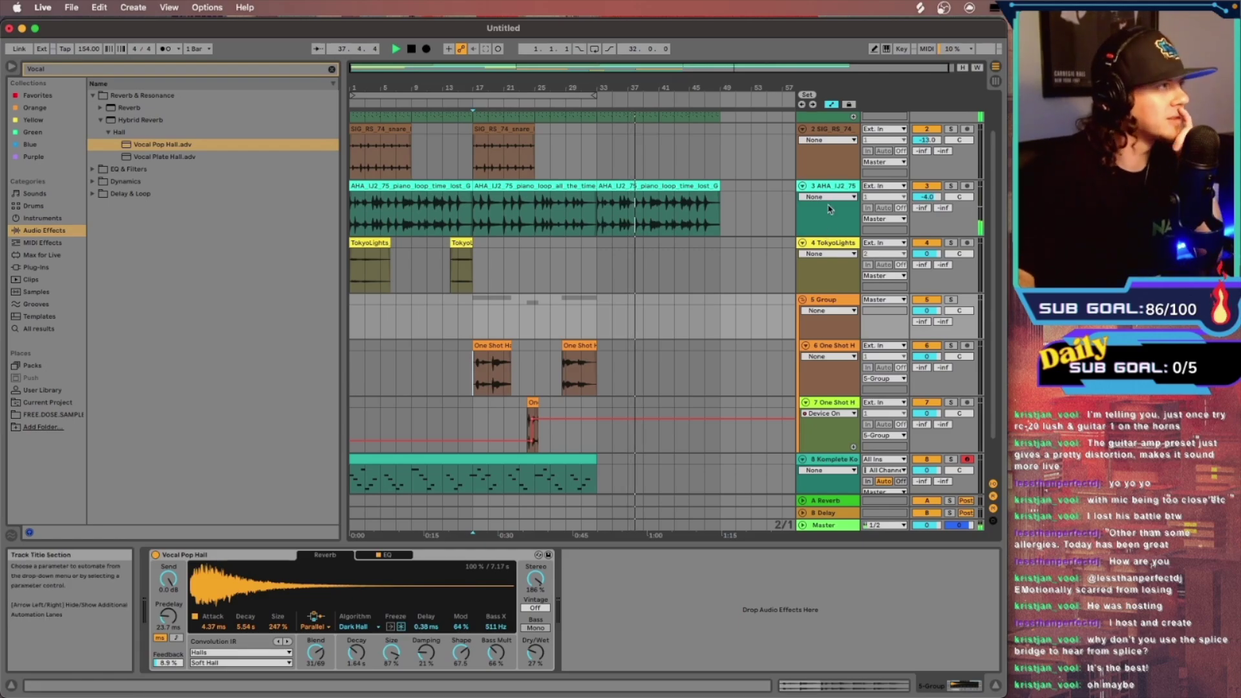
click(815, 405)
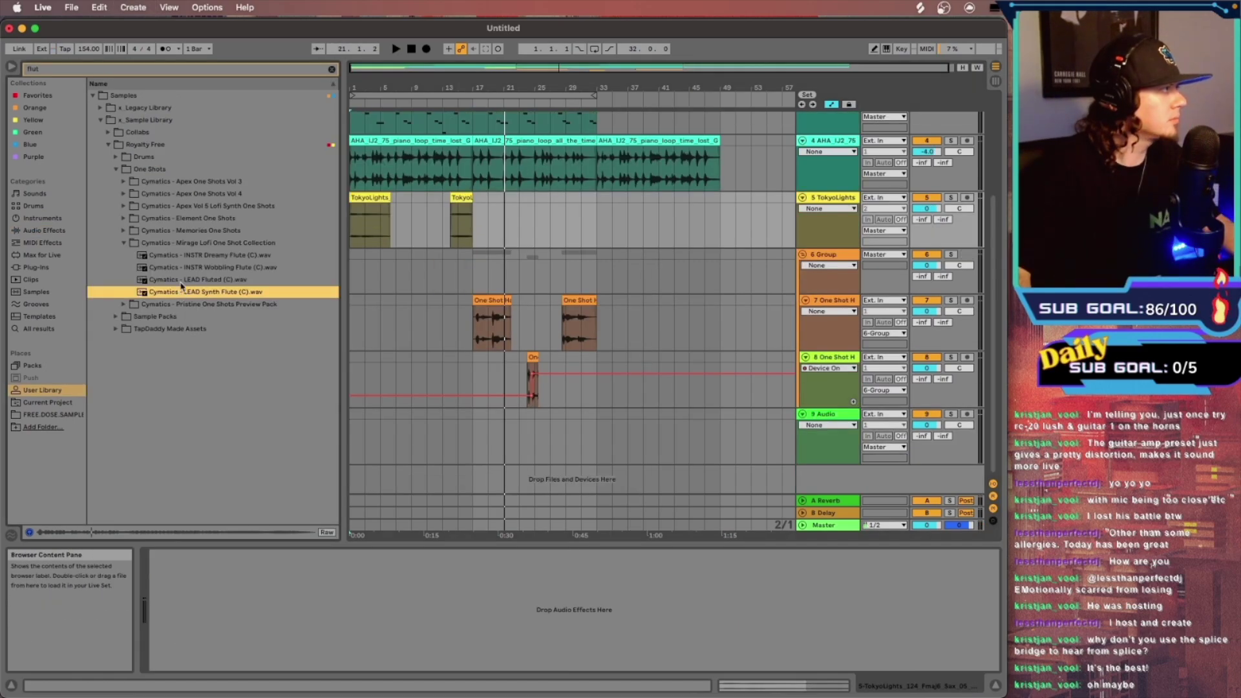
click(181, 282)
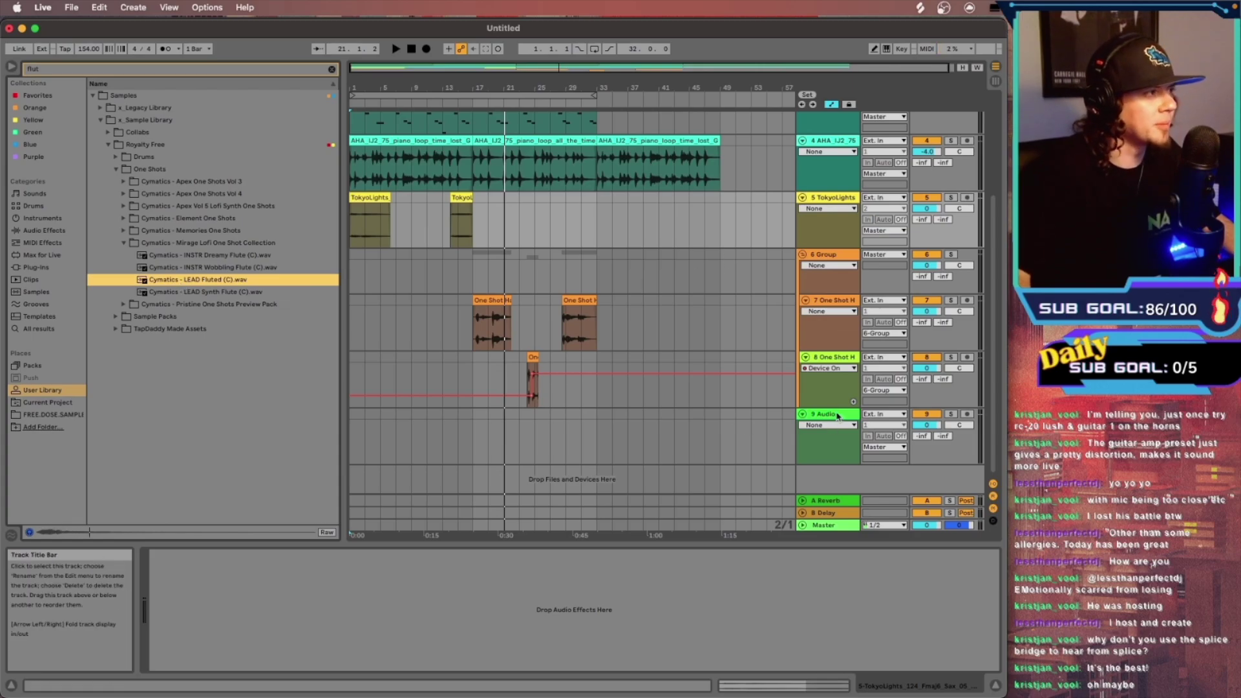
Insert a MIDI track, load Cymatics - LEAD Fluted (C).wav as its instrument, and play back its phrase from bar 25
key(super+shift+t)
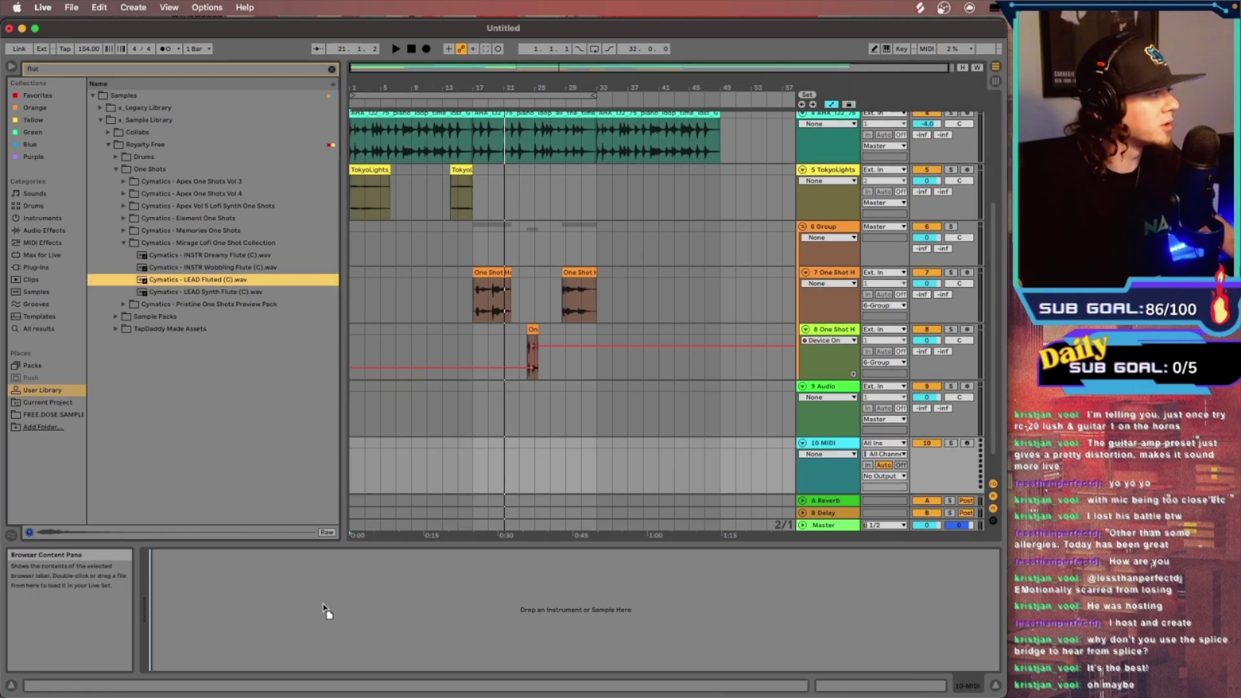
drag(323, 608, 327, 609)
key(space)
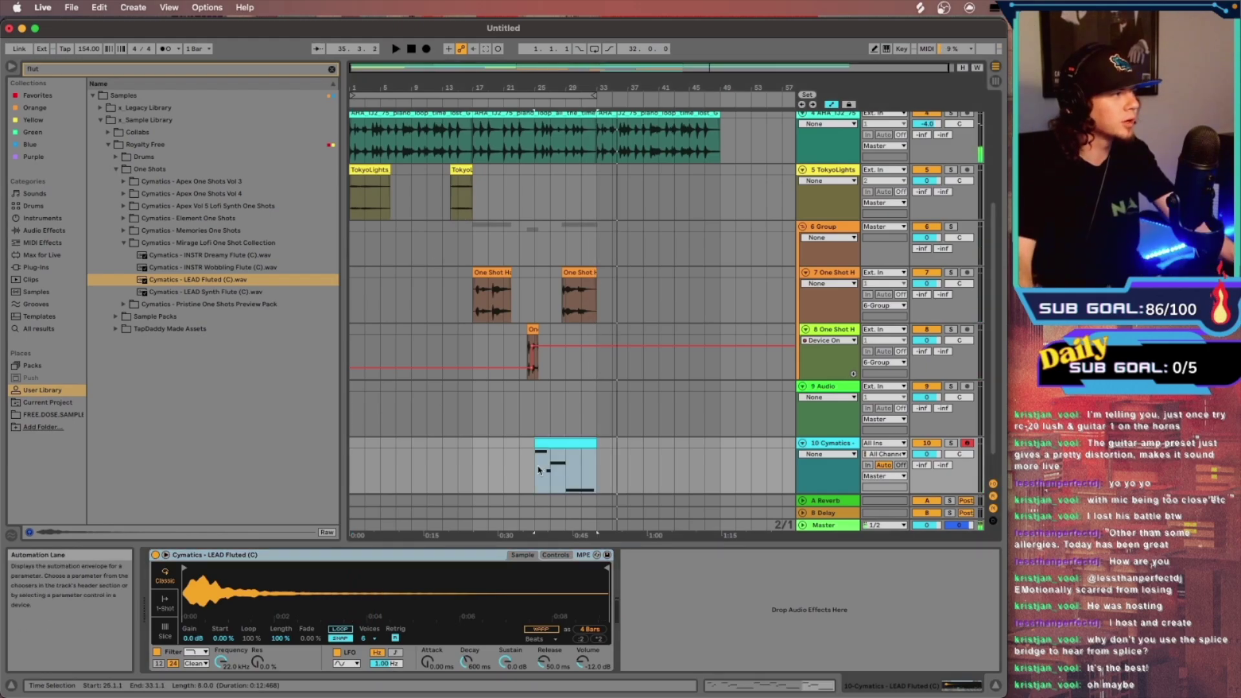
click(537, 470)
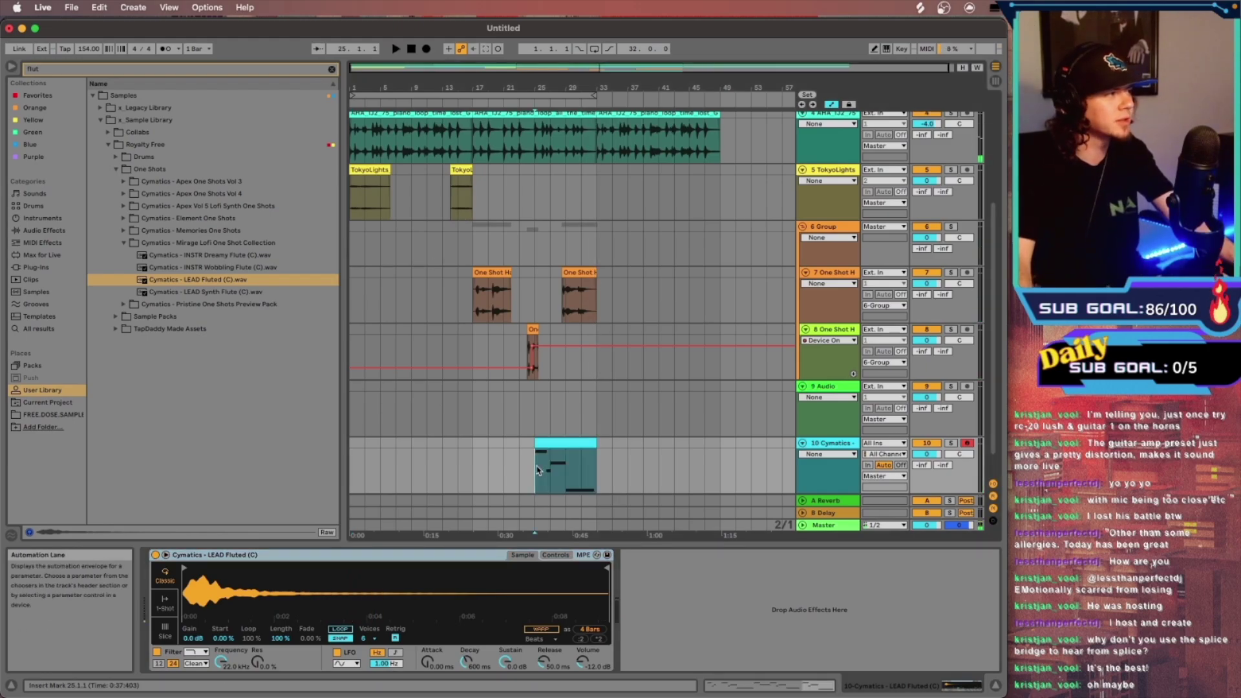
key(space)
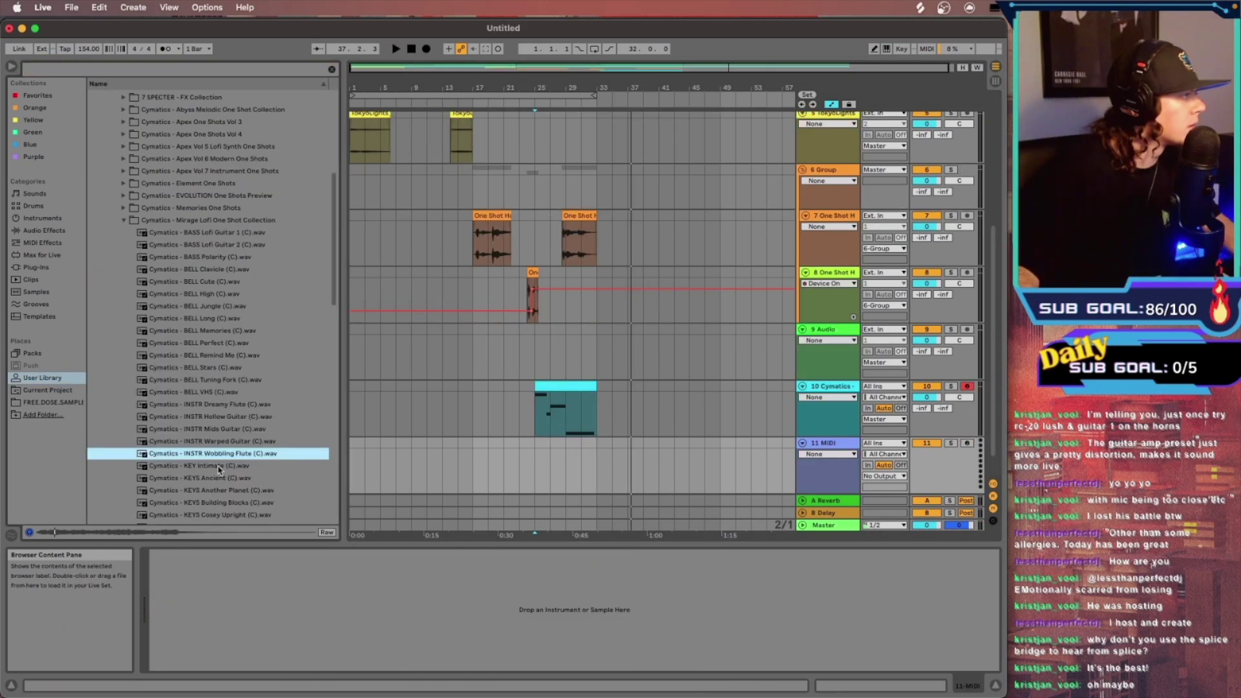
Preview the key samples in the Mirage LoFi collection and load Cymatics - KEYS Another Planet (C).wav onto the new MIDI track
click(219, 466)
click(219, 480)
click(220, 492)
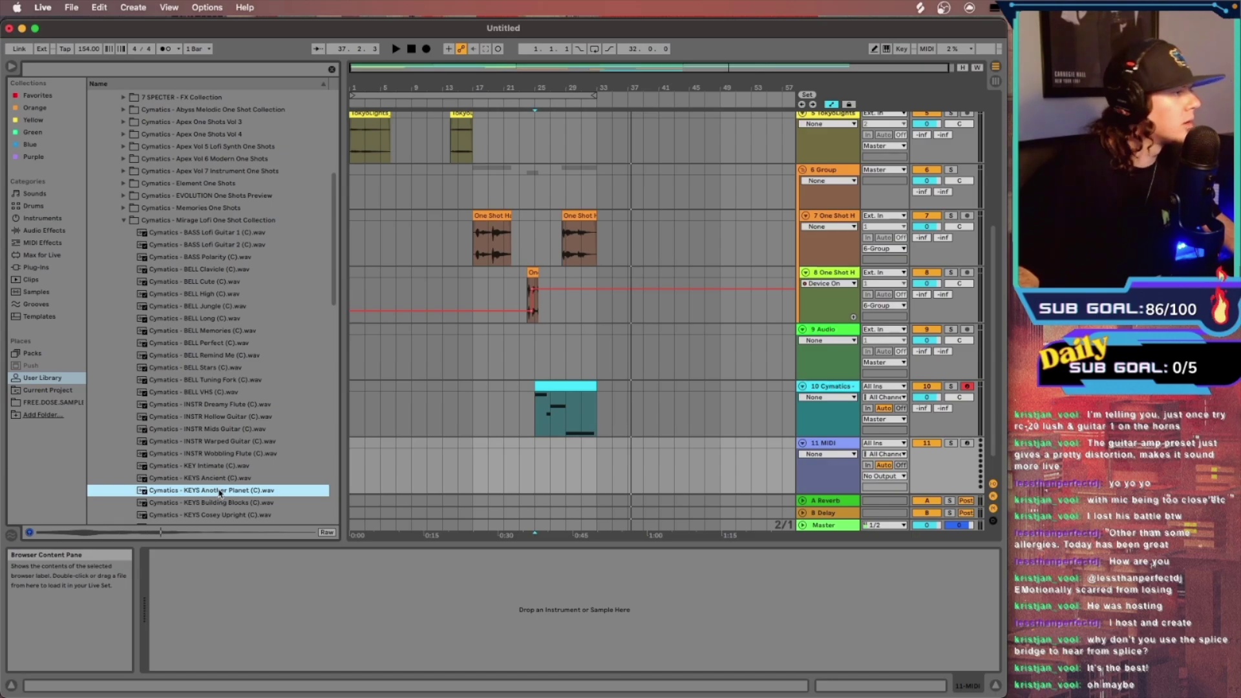
click(830, 443)
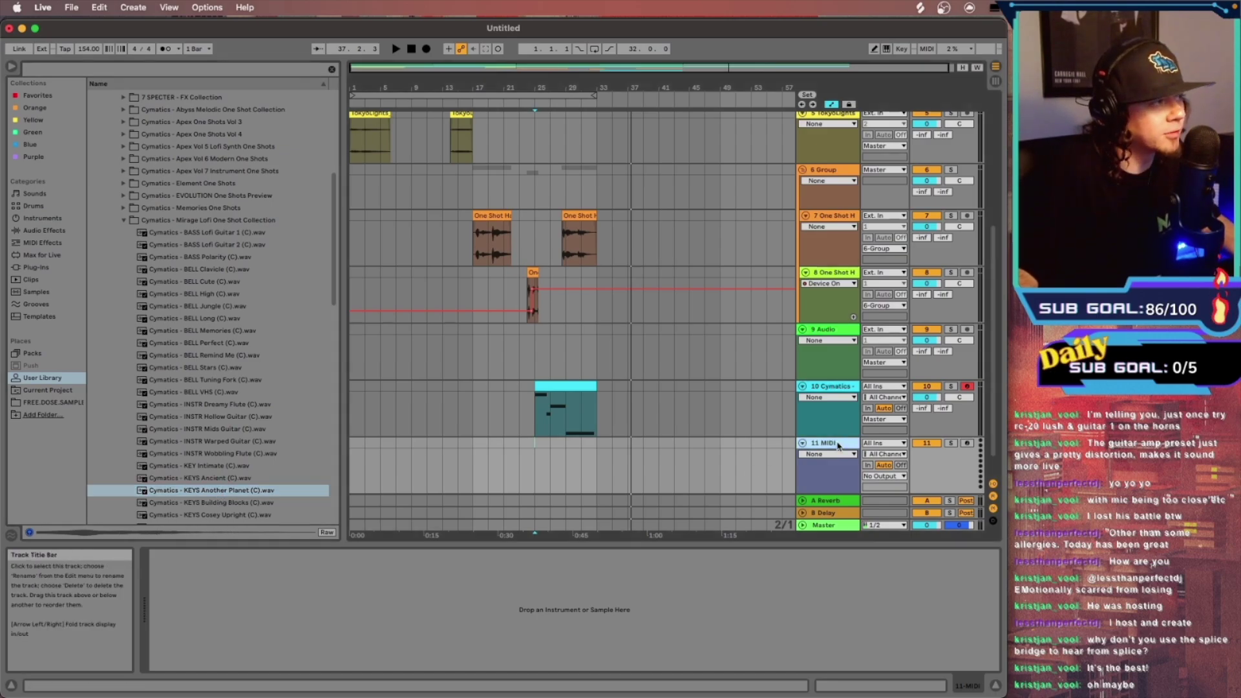
click(220, 491)
drag(333, 624, 334, 628)
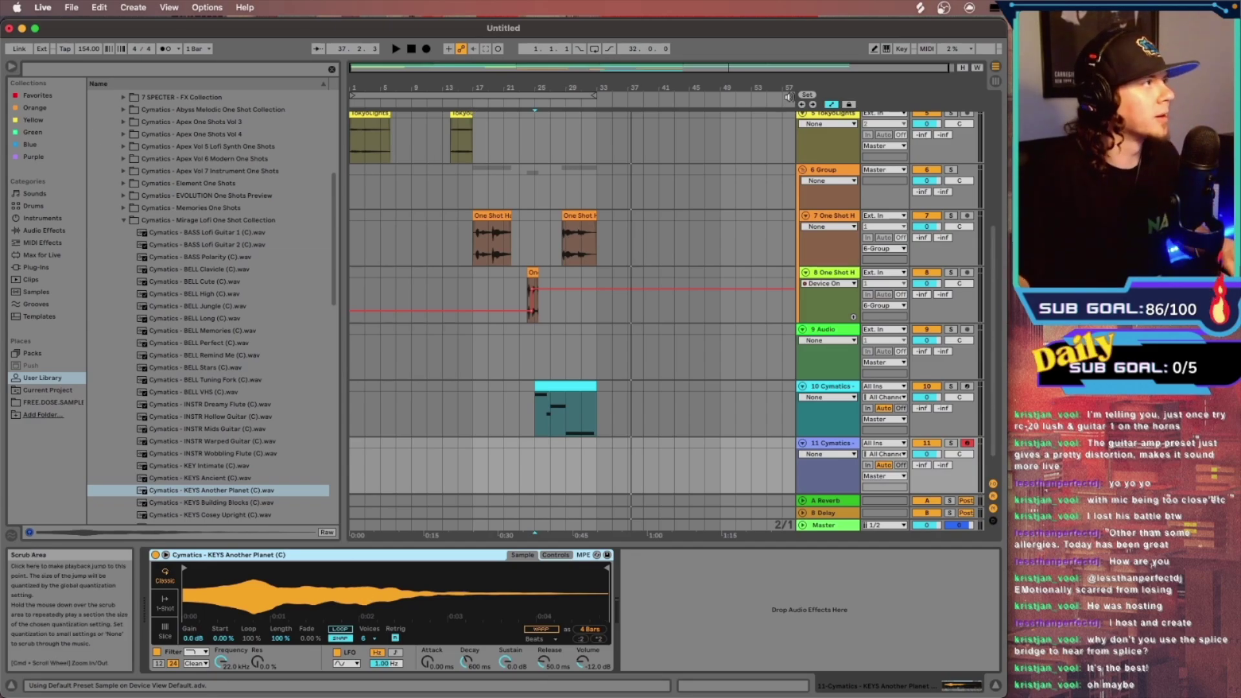
Play the song, capture the phrase played on the KEYS Another Planet track as a MIDI clip, and place the playback position at bar 3
key(space)
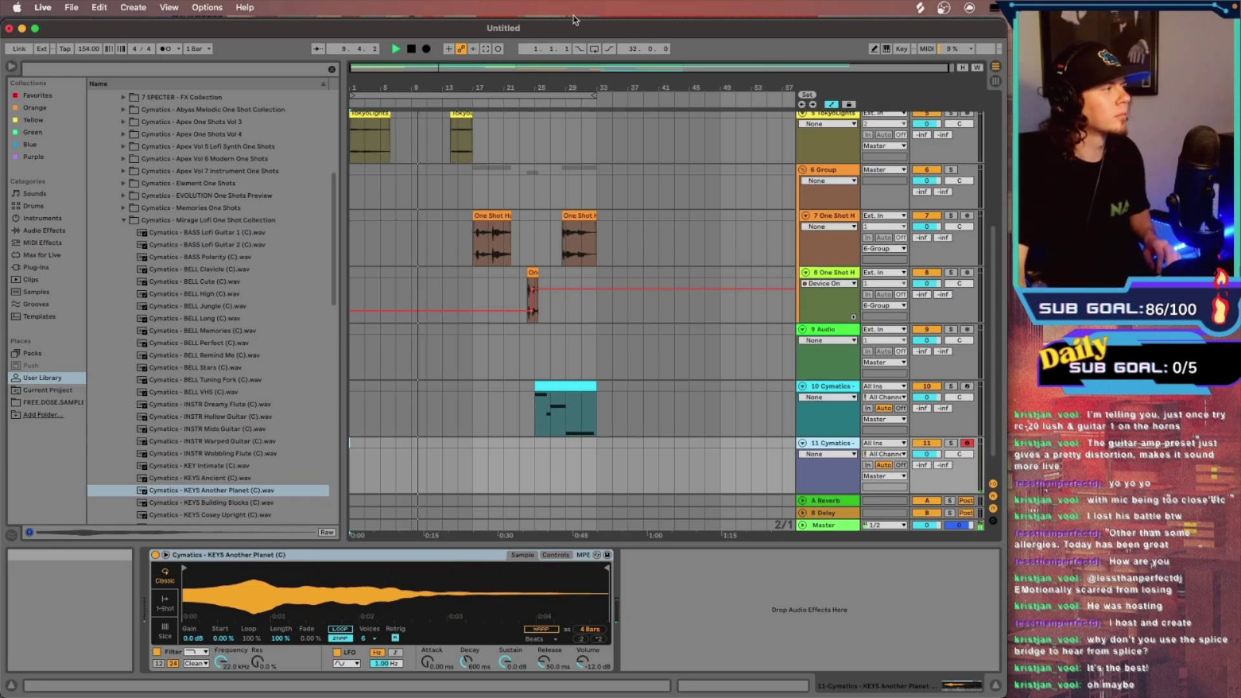
click(485, 50)
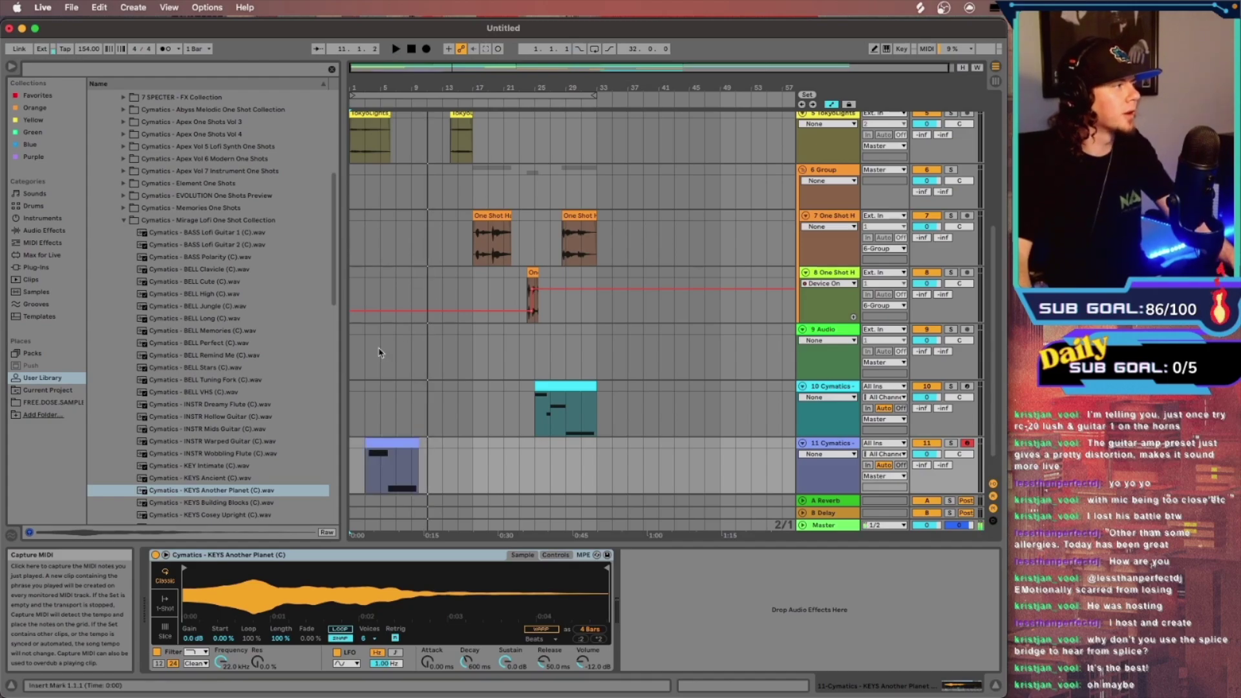
click(368, 472)
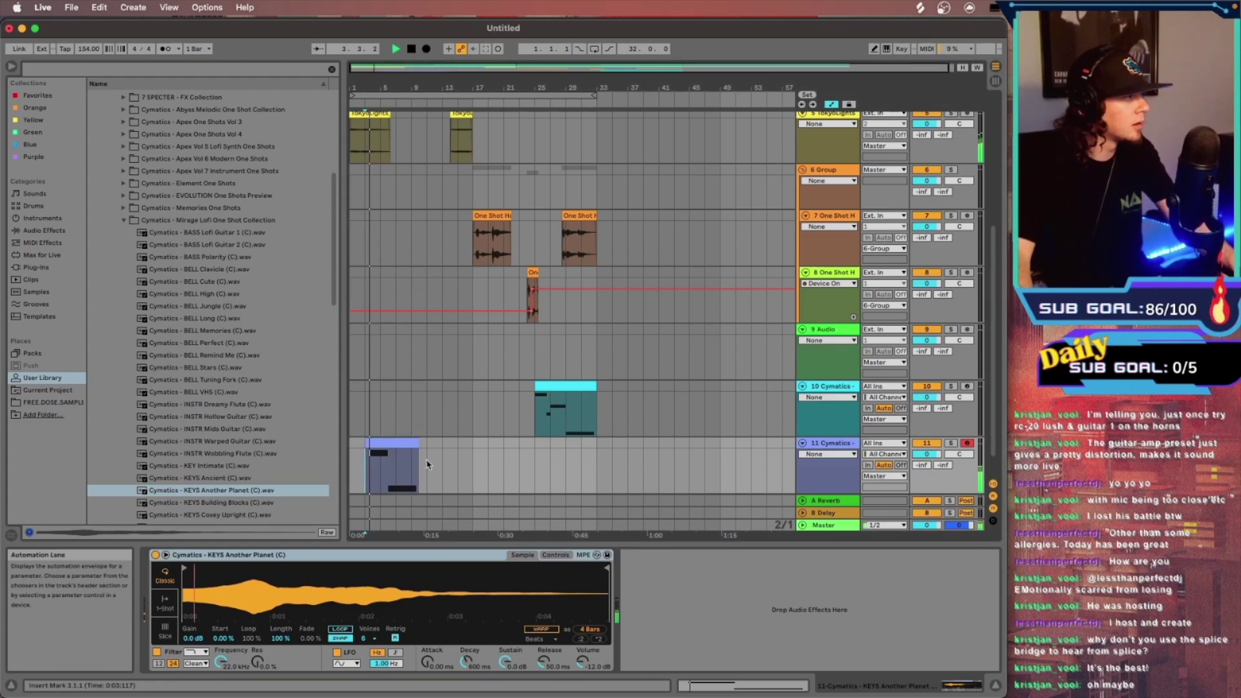
Lengthen the amp envelope attack of the KEYS Another Planet sampler while listening to the clip
drag(429, 661, 429, 620)
key(space)
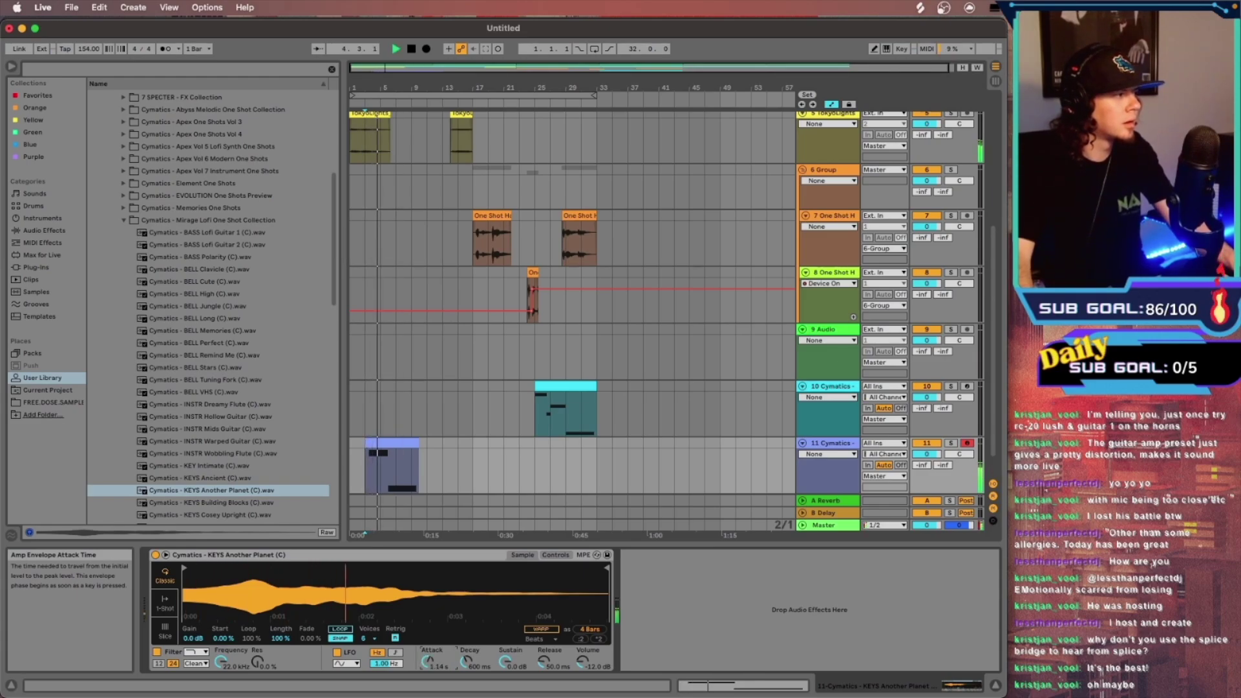
drag(429, 662, 429, 665)
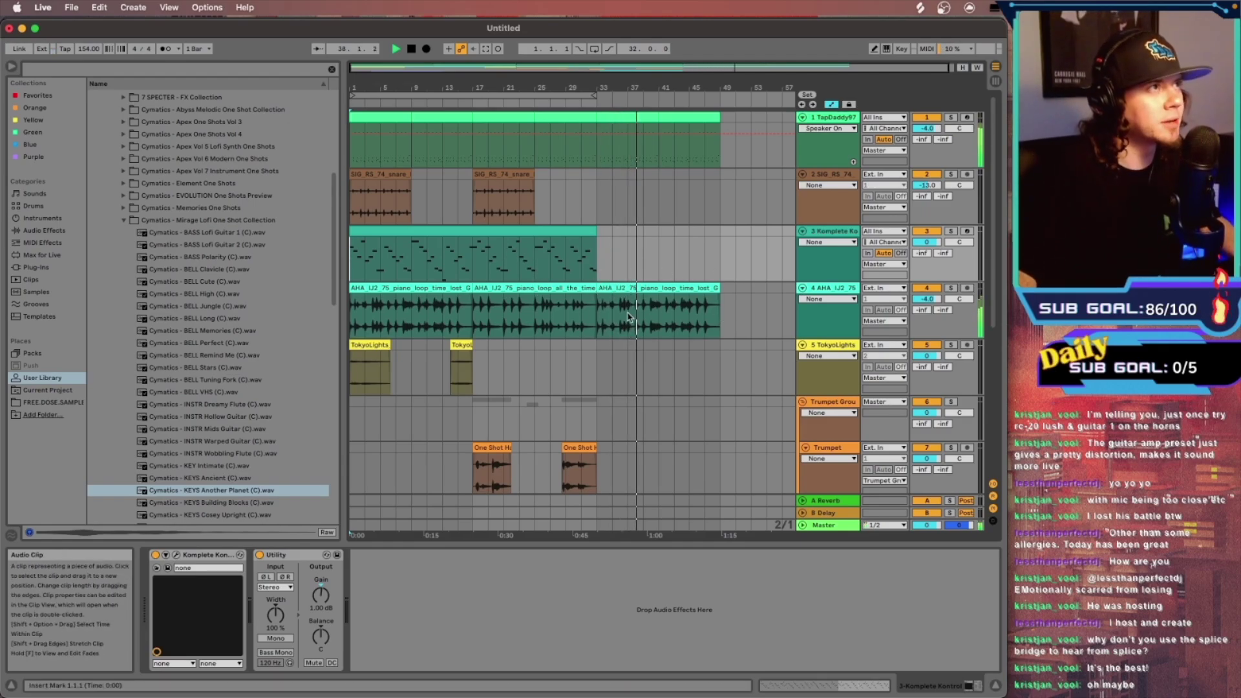
Select the clips on all tracks from bar 1 and move the whole arrangement so it starts at bar 17
scroll(672, 275, down, 1)
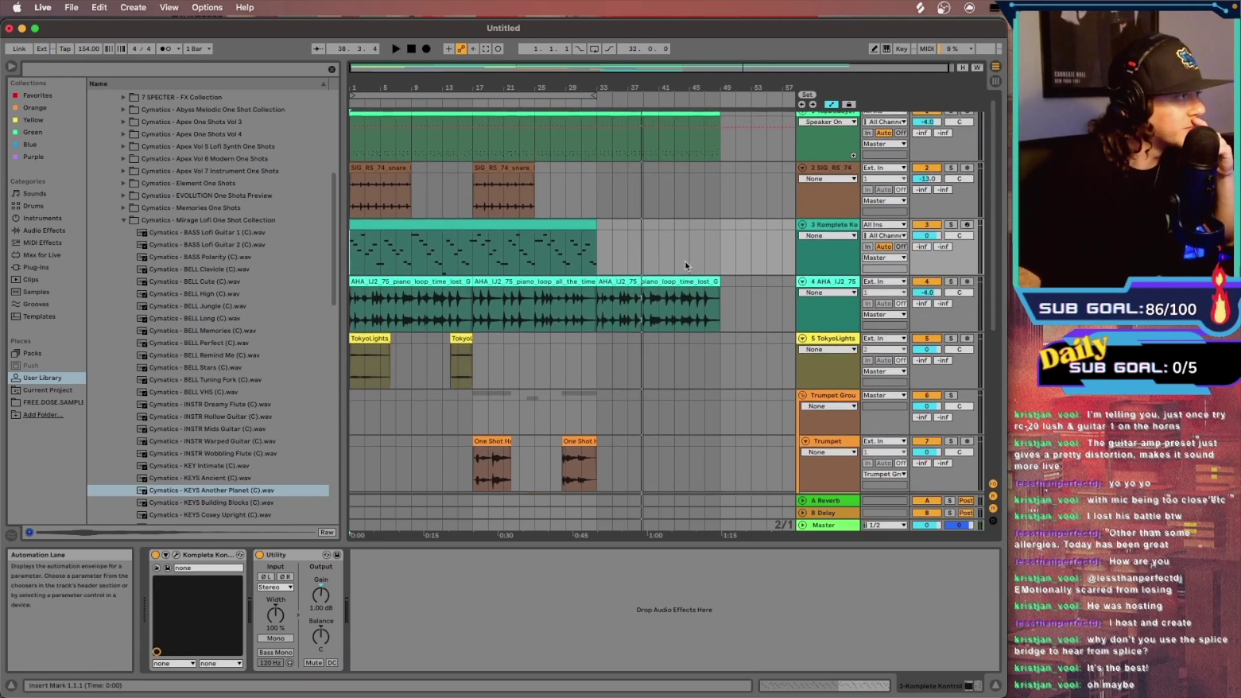
scroll(679, 267, down, 10)
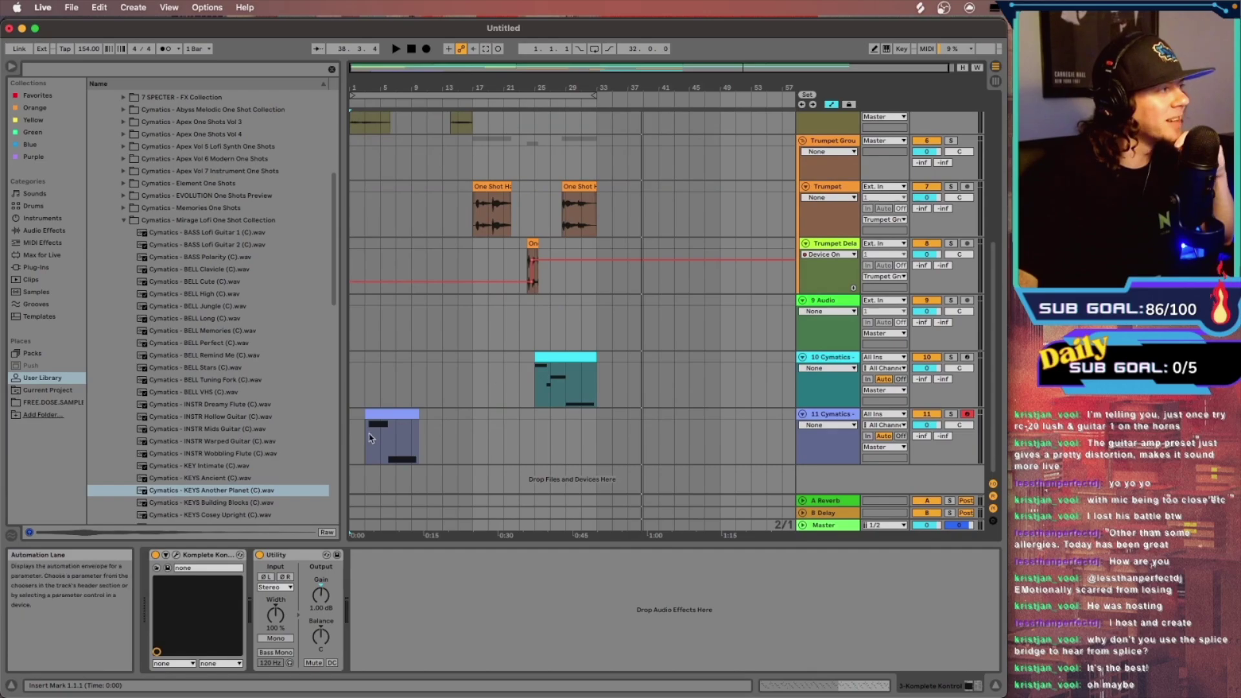
drag(351, 446, 734, 22)
scroll(662, 338, up, 10)
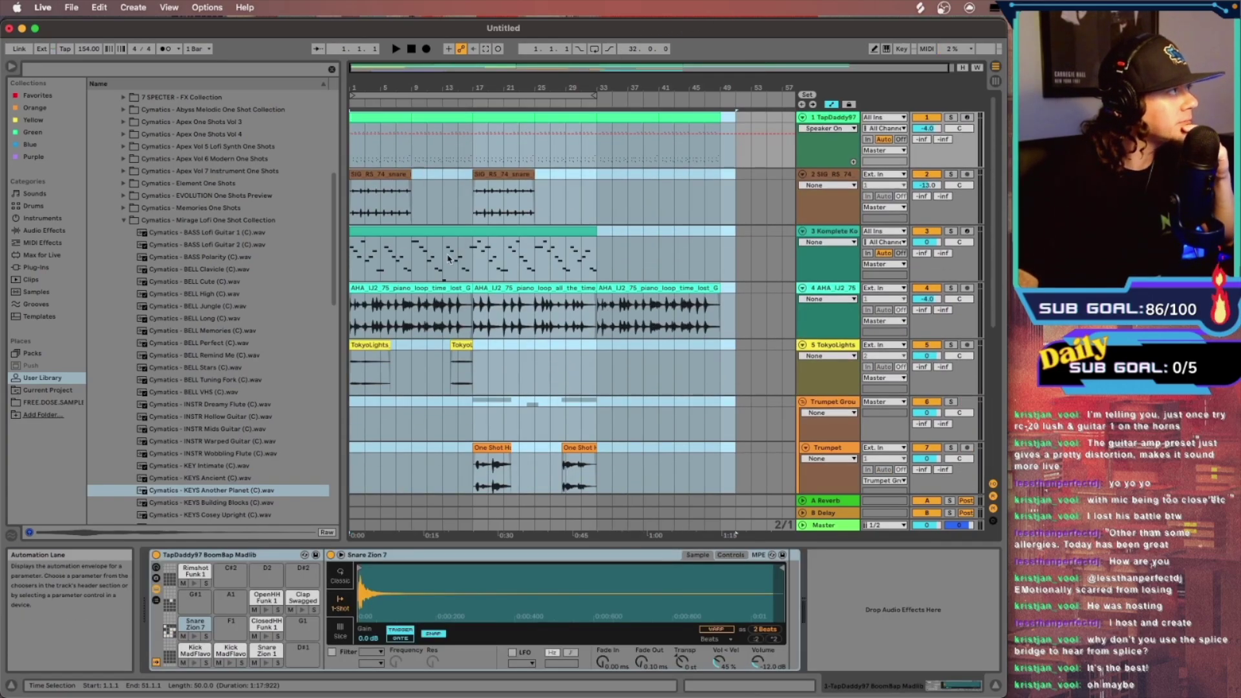
drag(391, 115, 515, 118)
Fill the first 16 bars with the piano loop and paste the trumpet section at bar 7 as an intro
click(503, 312)
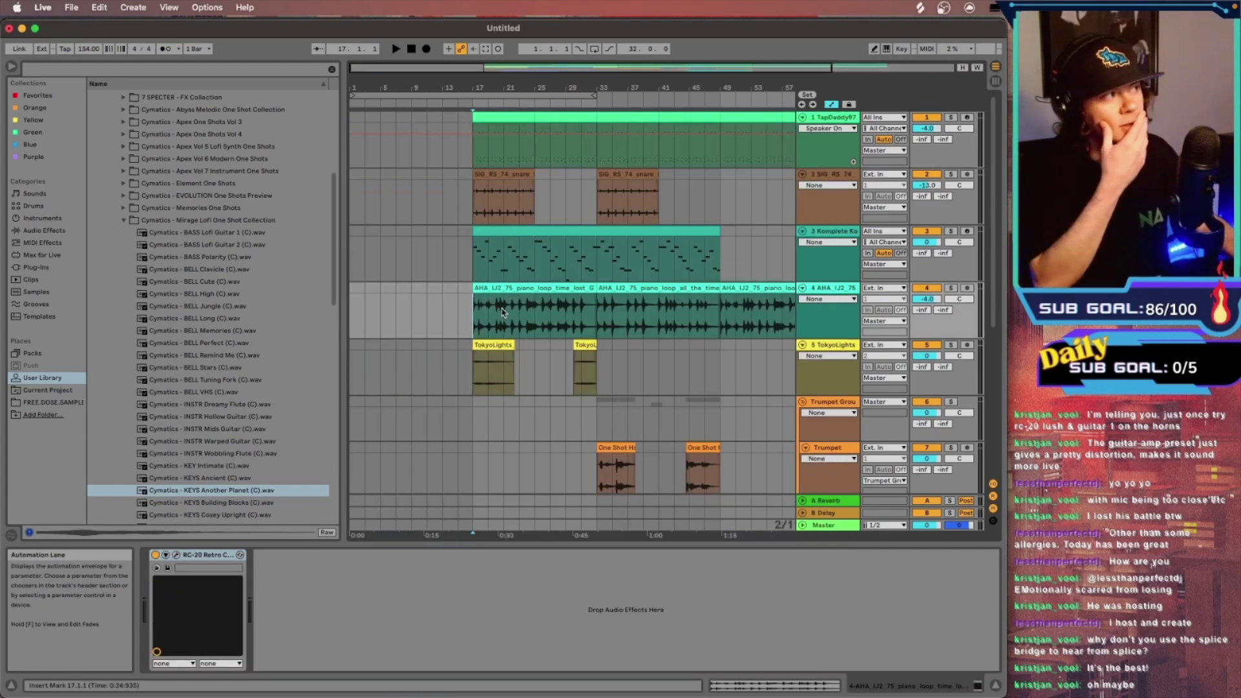
click(398, 376)
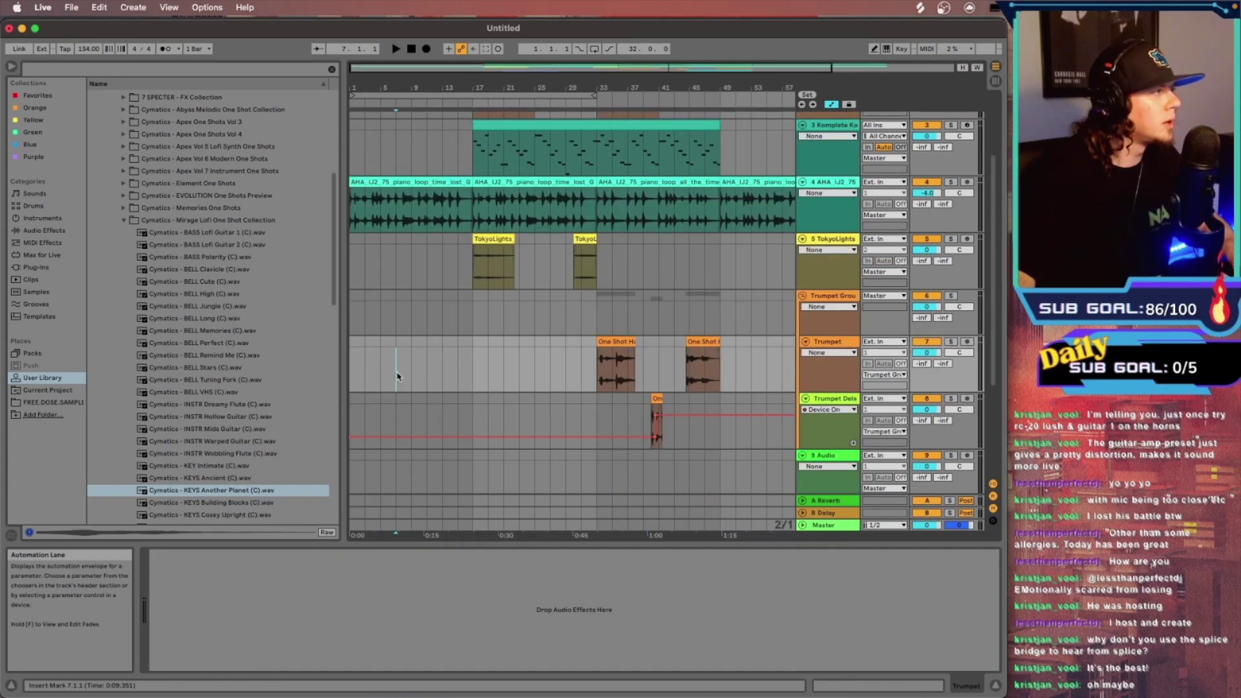
key(super+v)
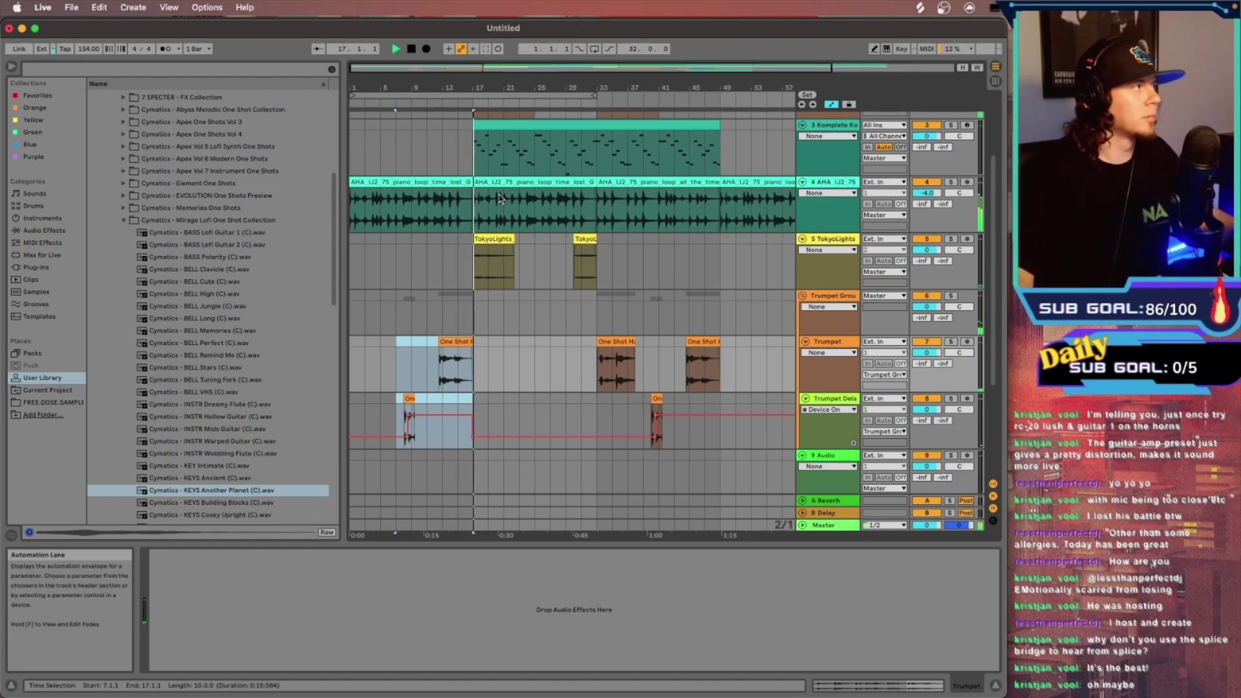
scroll(477, 197, up, 2)
scroll(475, 196, up, 5)
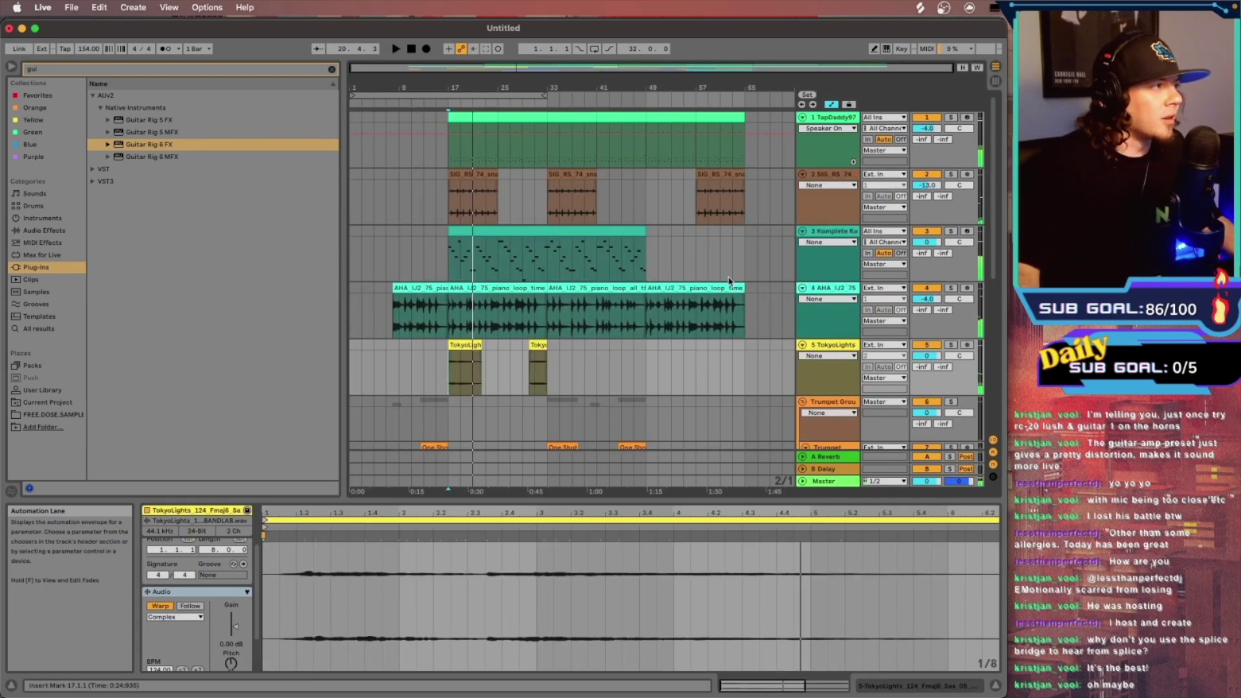
Insert a MIDI track below the Kontakt track and load the BBC Symphony Orchestra plug-in onto it
scroll(729, 281, down, 10)
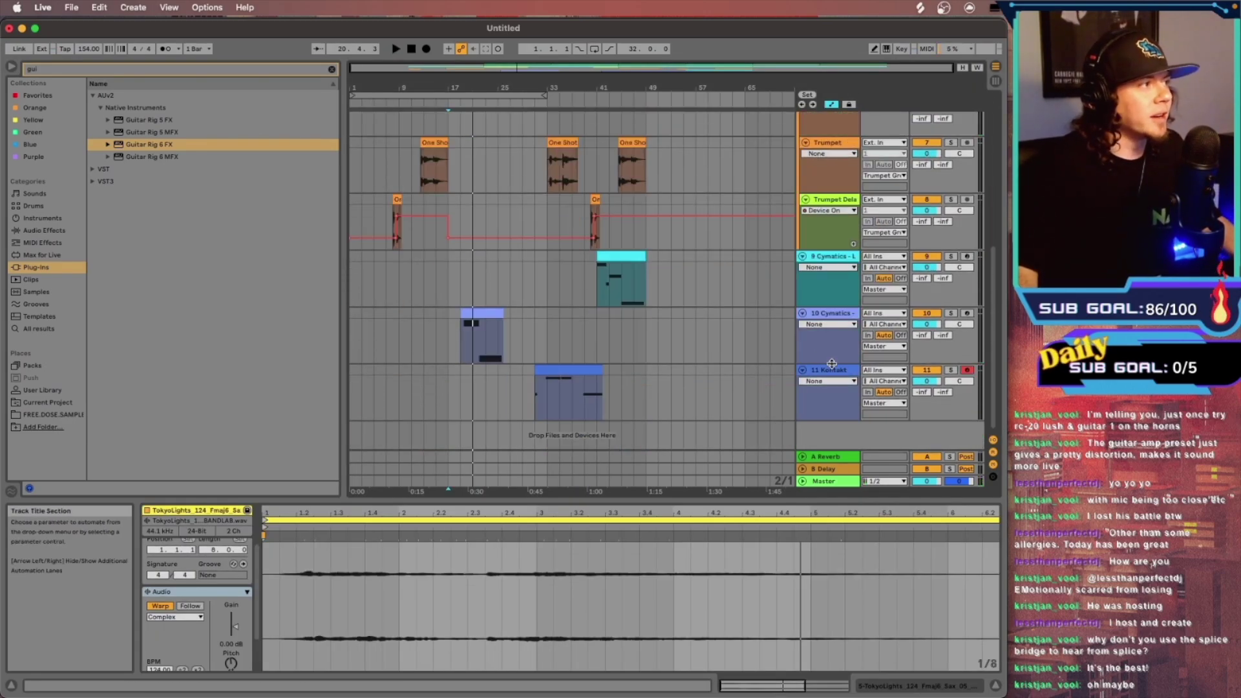
click(832, 364)
key(super+shift+t)
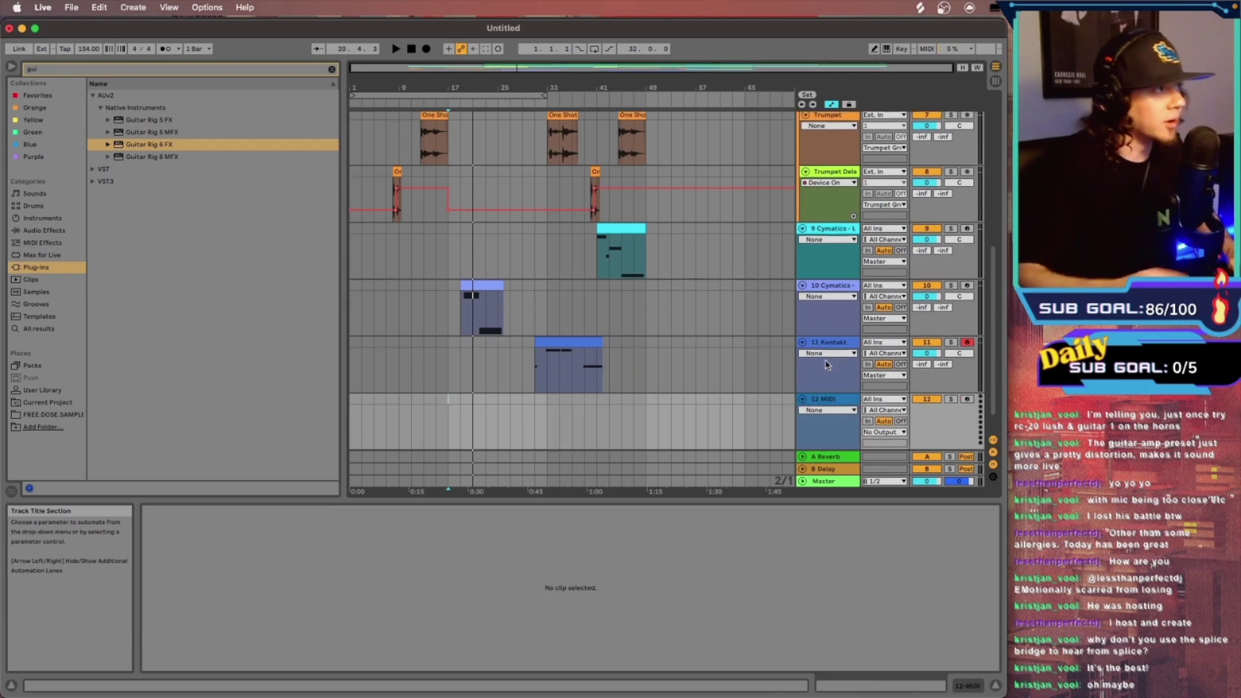
key(super+f)
key(Escape)
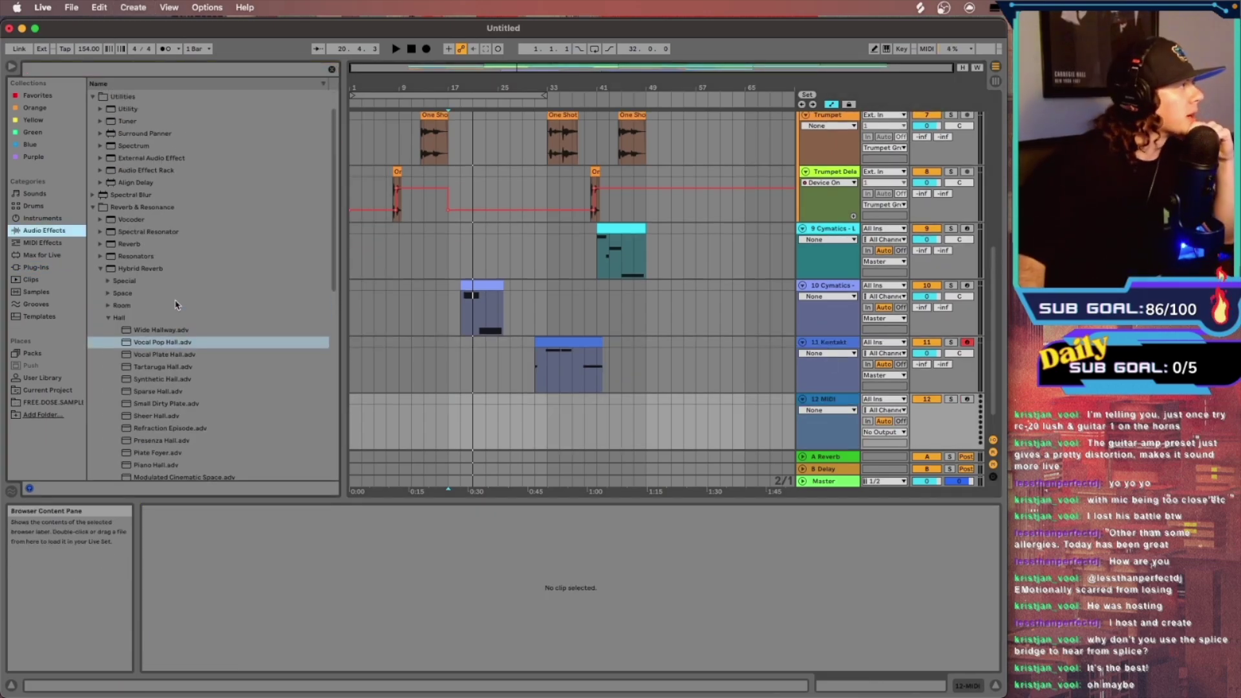
click(39, 379)
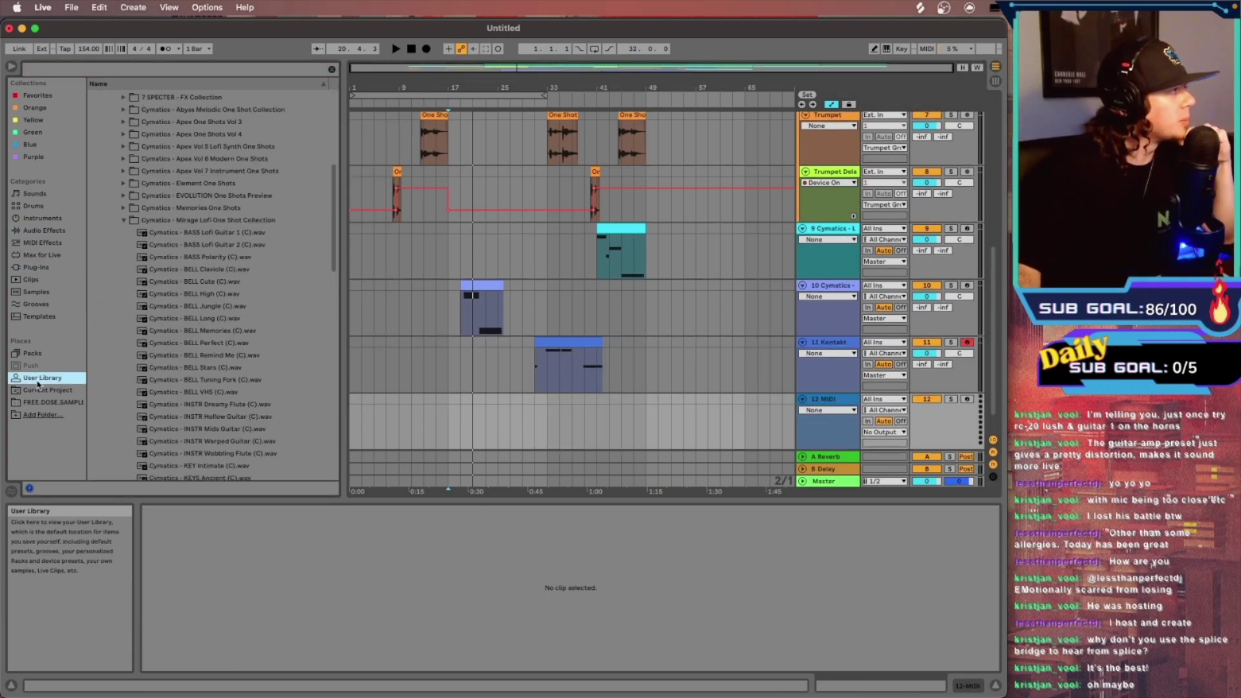
click(36, 267)
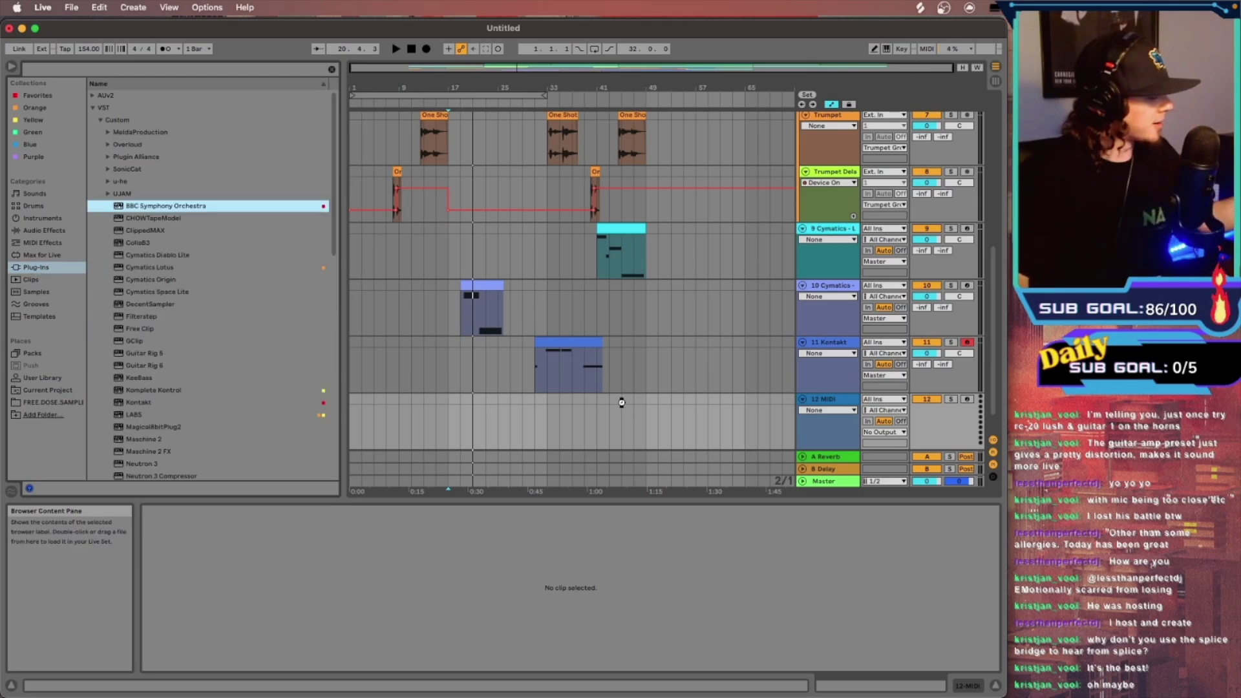
drag(622, 402, 621, 402)
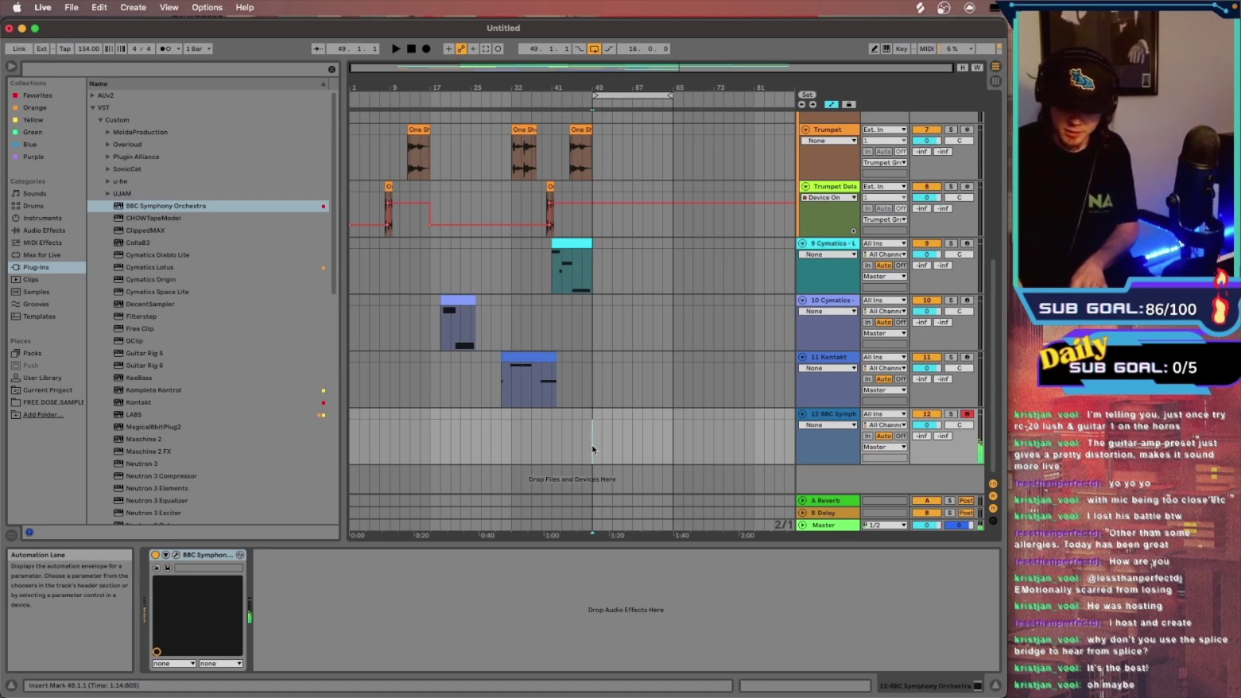
Capture the phrase played over the loop from bar 49 on the BBC Symphony Orchestra track and extend its clip back to bar 49
key(space)
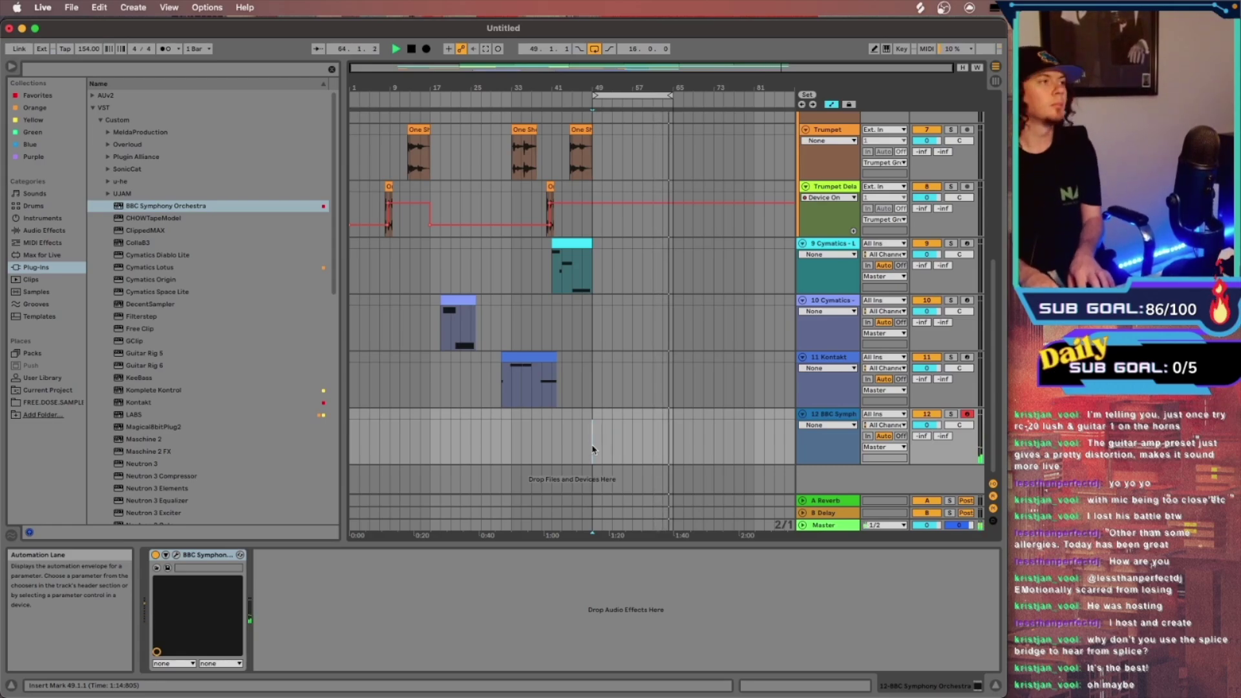
key(space)
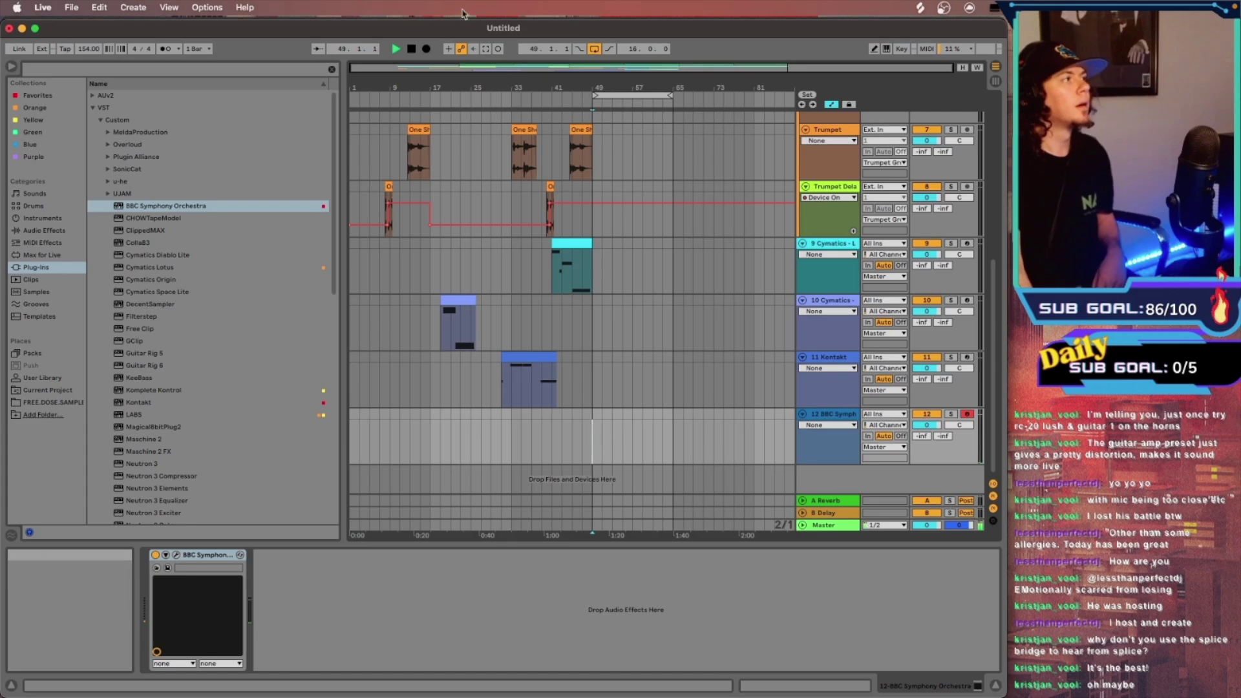
click(486, 49)
key(space)
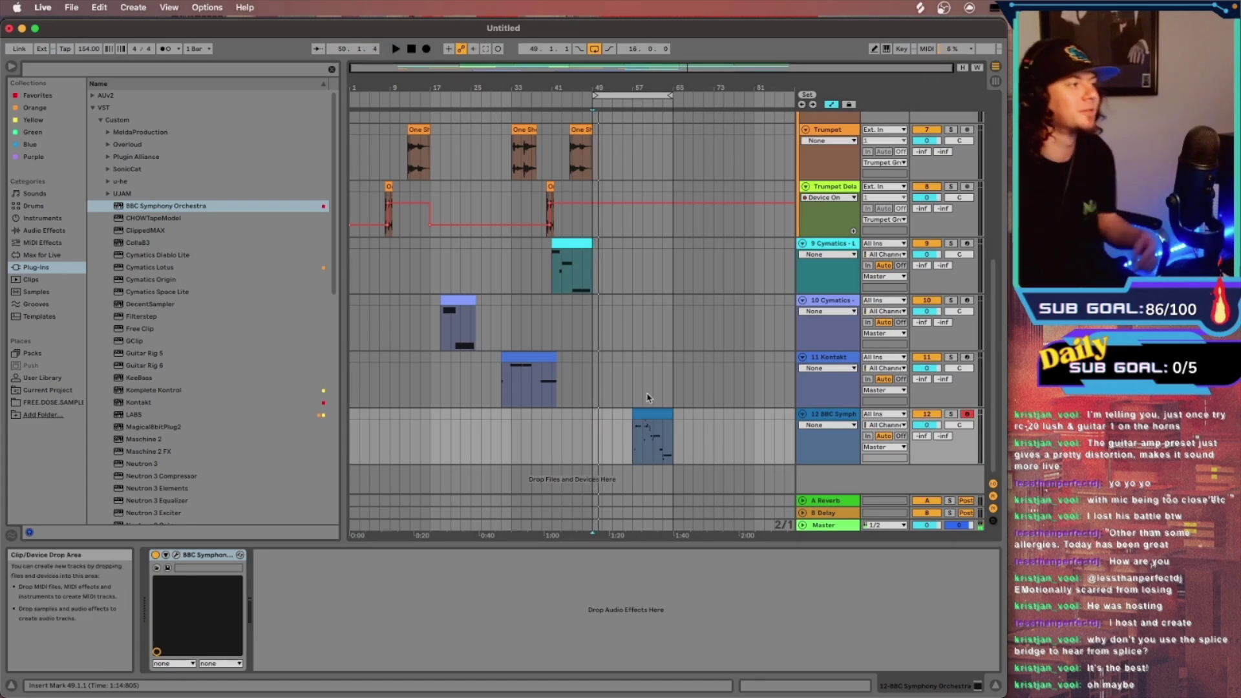
click(635, 413)
drag(636, 413, 593, 414)
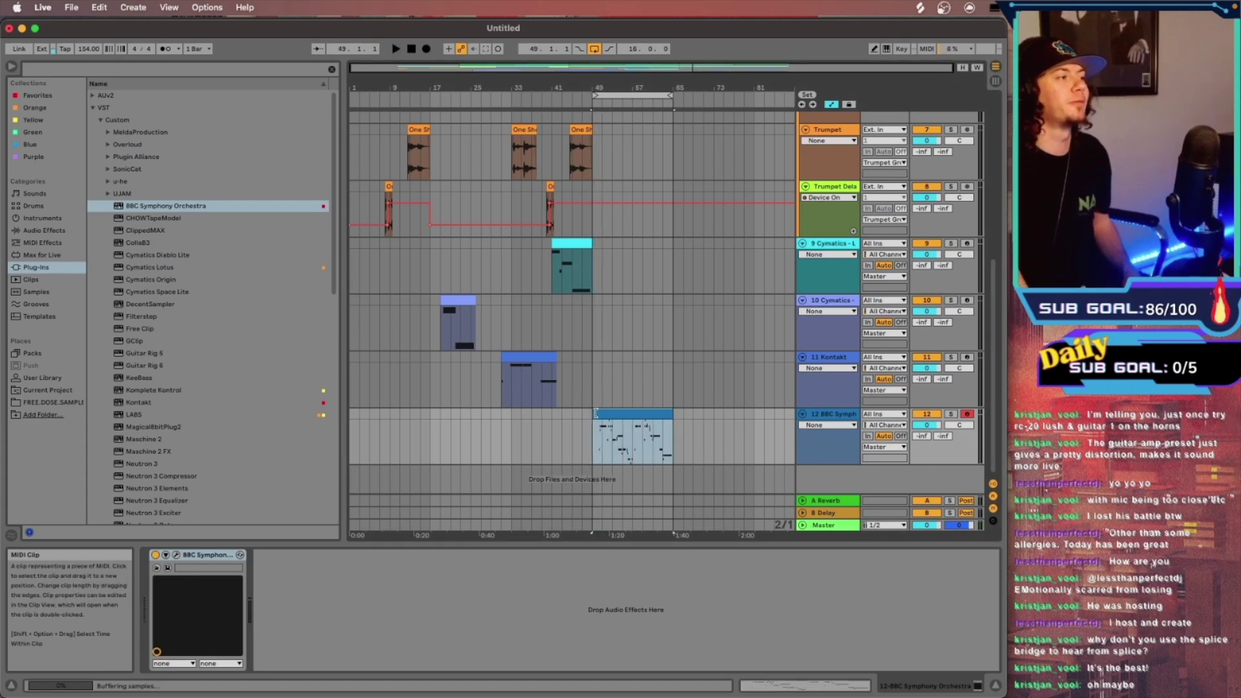
Delete the stray short C5 note in the first bar of the BBC Symphony Orchestra clip
mouse_move(523, 694)
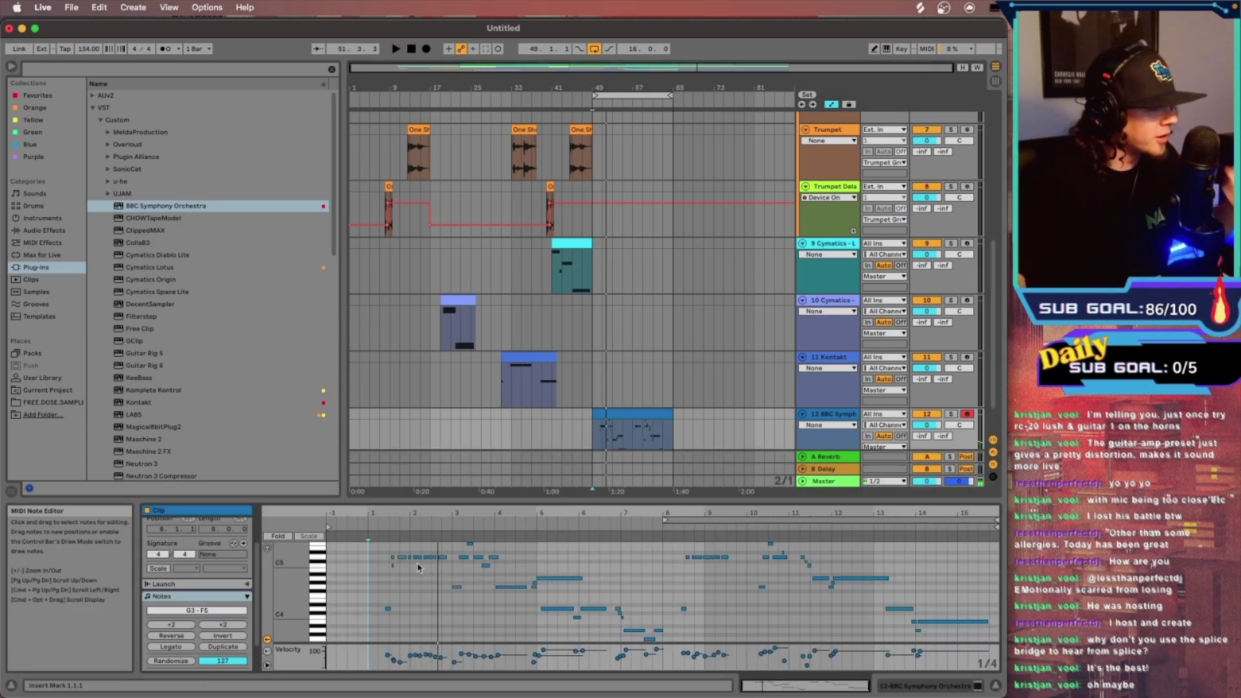
drag(407, 571, 372, 568)
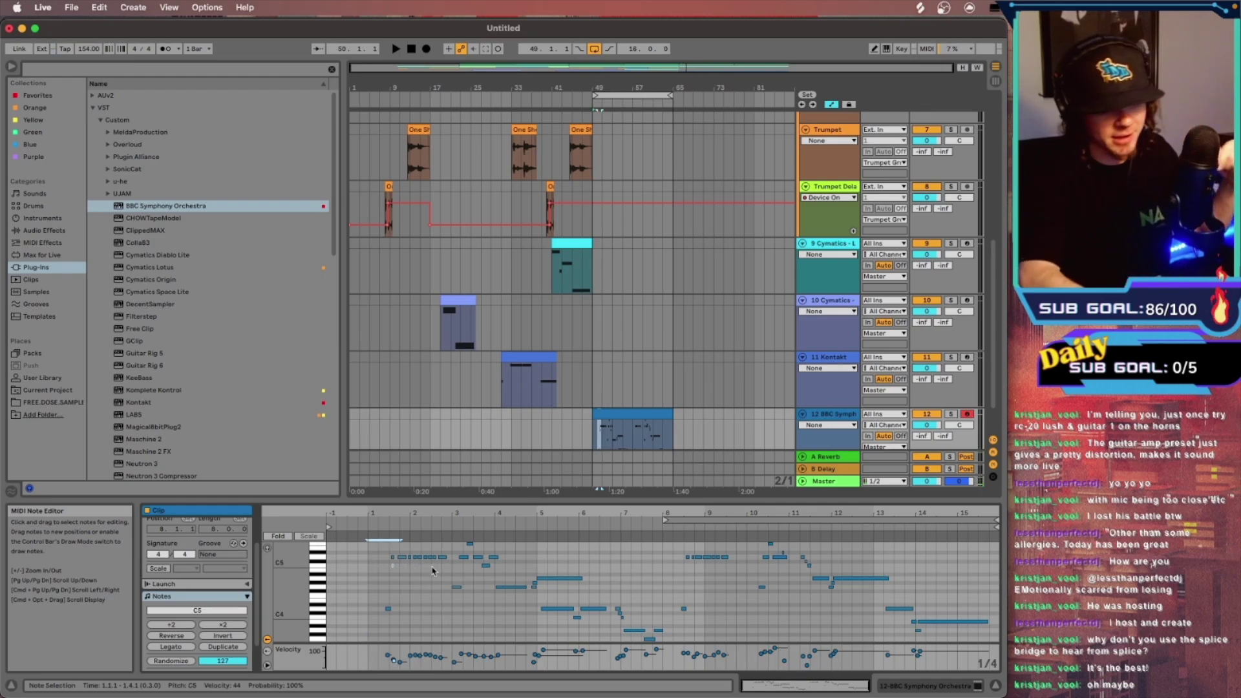
key(Delete)
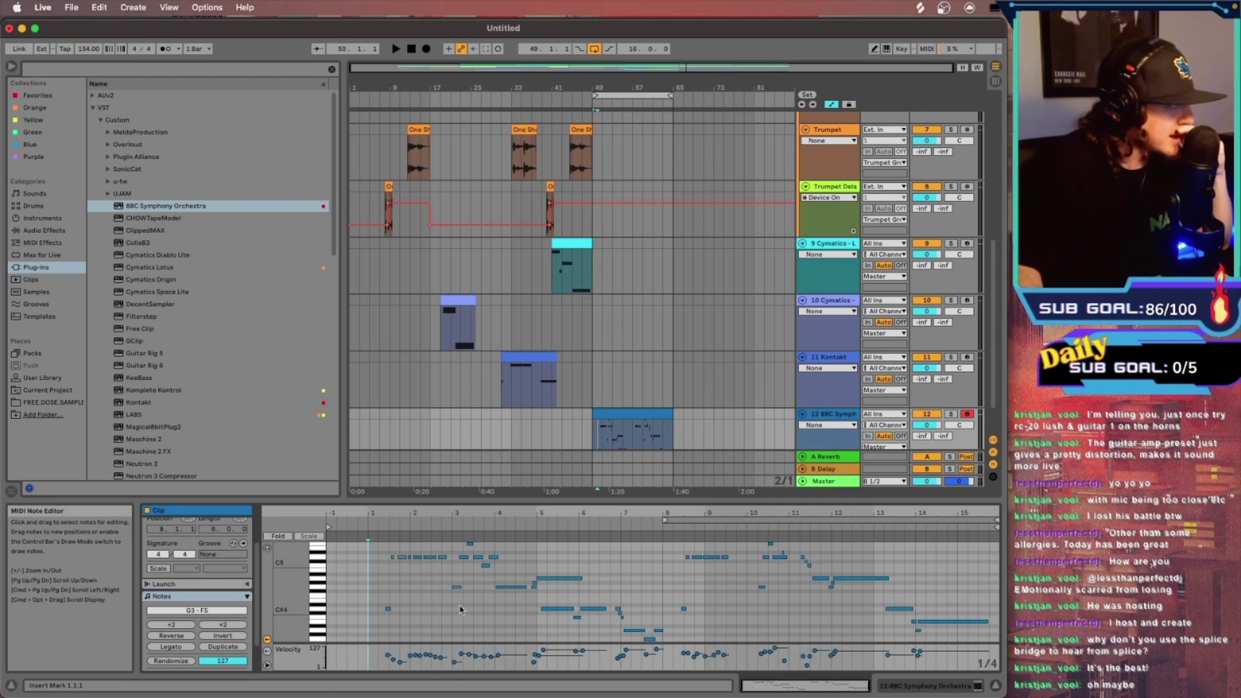
Zoom in on the opening notes of the BBC Symphony Orchestra clip and delete the extra D5 note around 2.2
drag(807, 684, 753, 697)
click(485, 522)
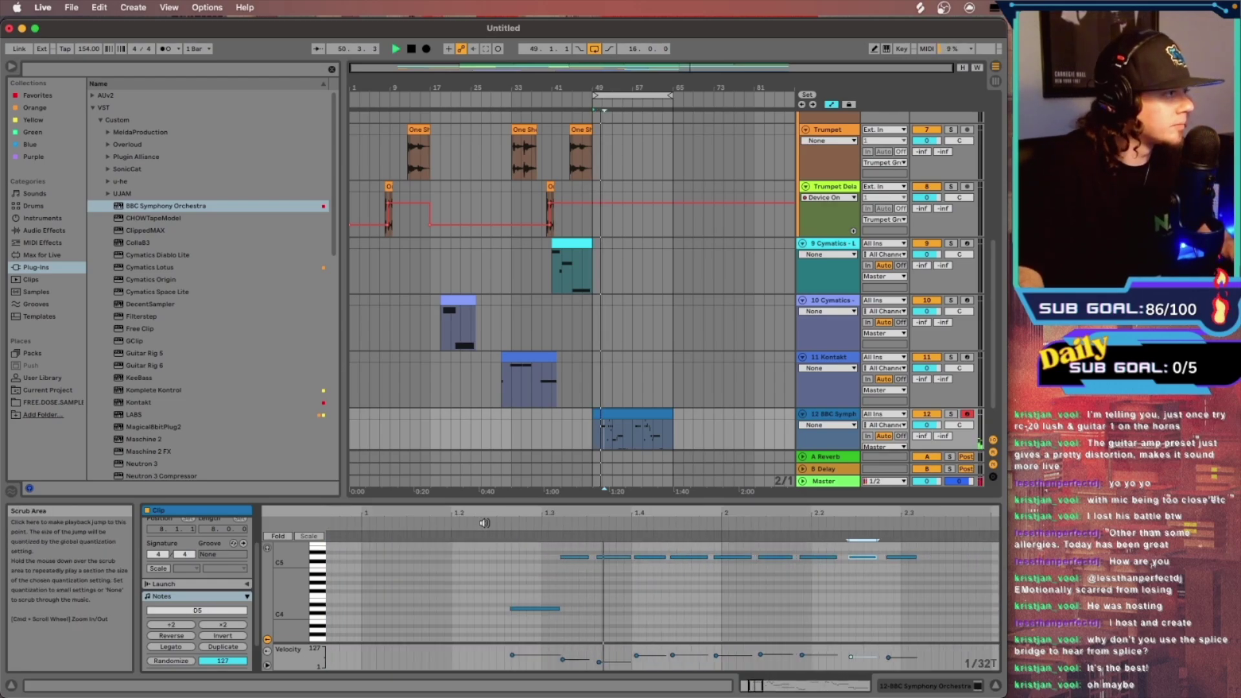
click(904, 557)
key(Delete)
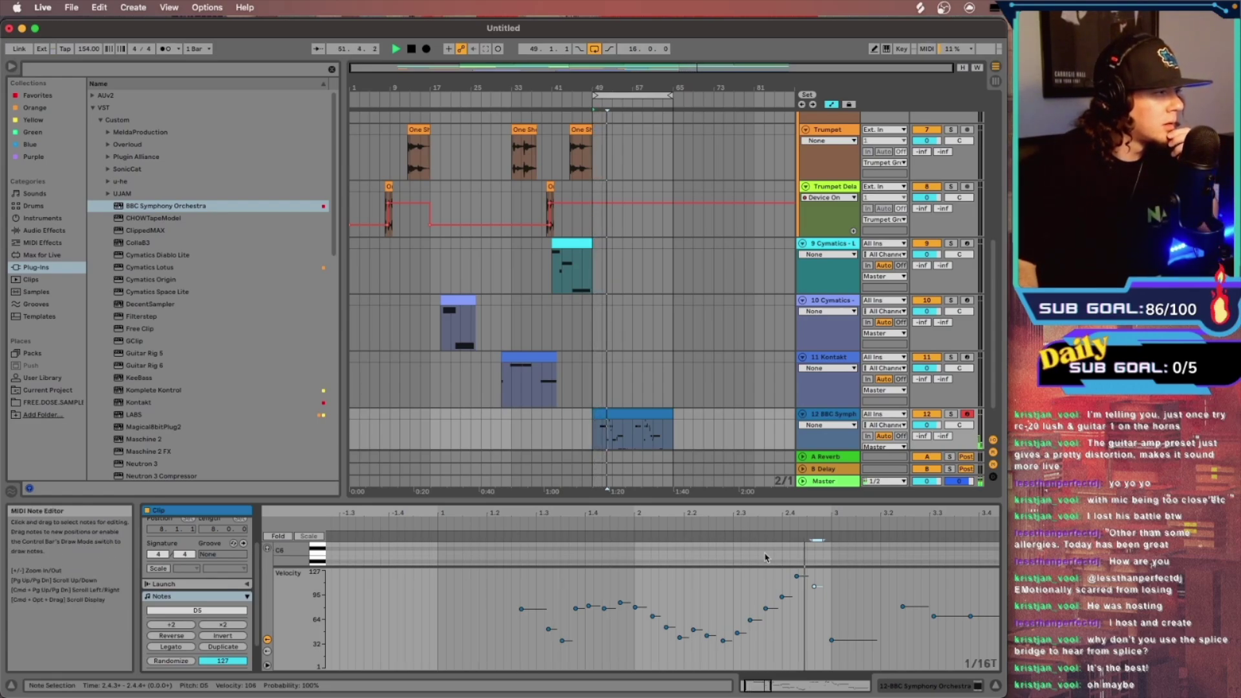
scroll(632, 371, down, 3)
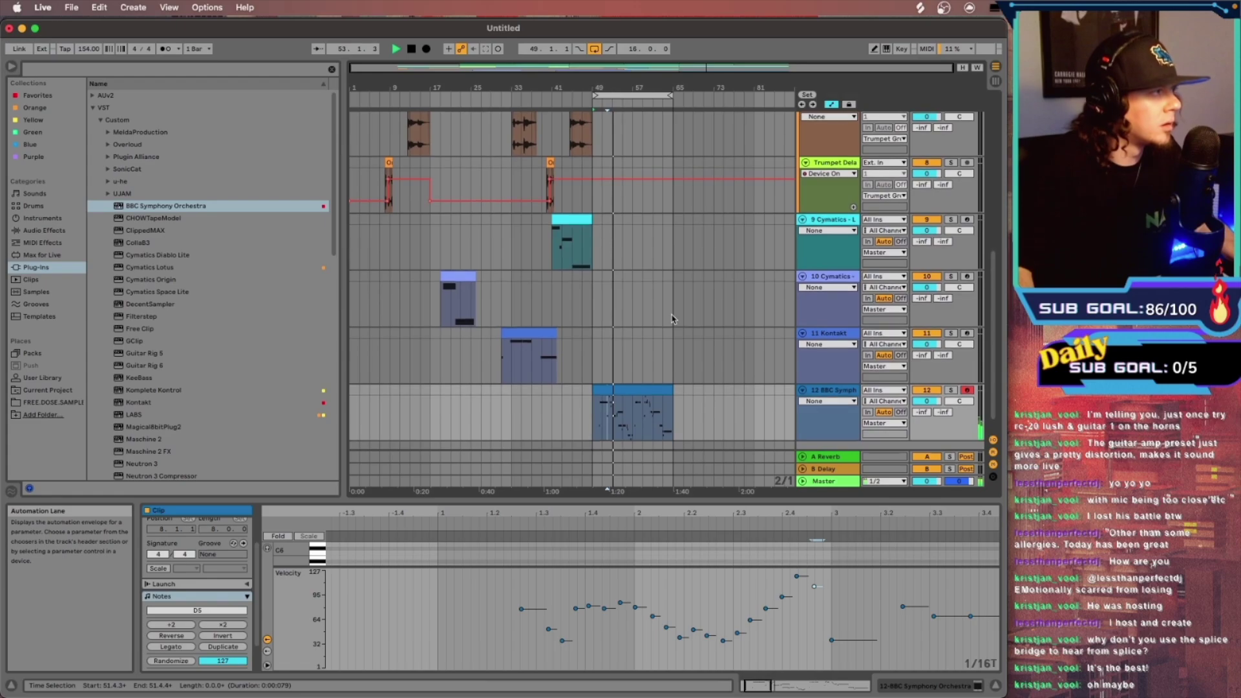
Open the BBC Symphony Orchestra clip at bar 49 and play it back to check the opening notes
double_click(631, 371)
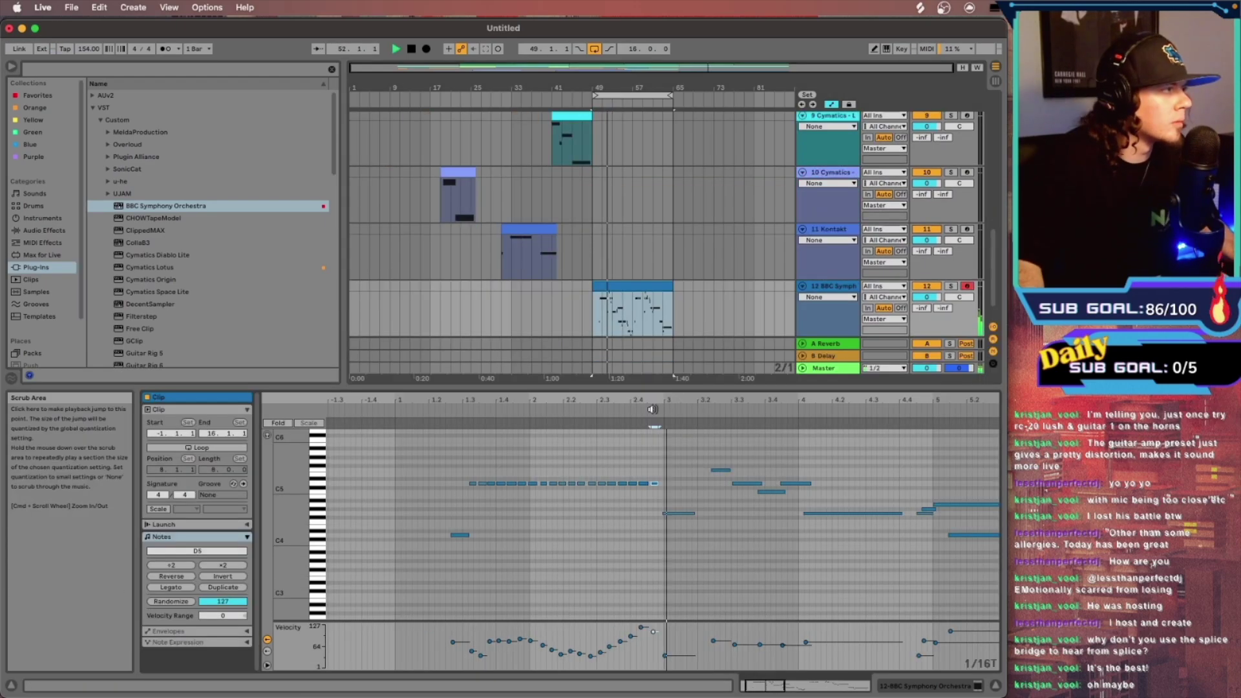
scroll(722, 535, down, 3)
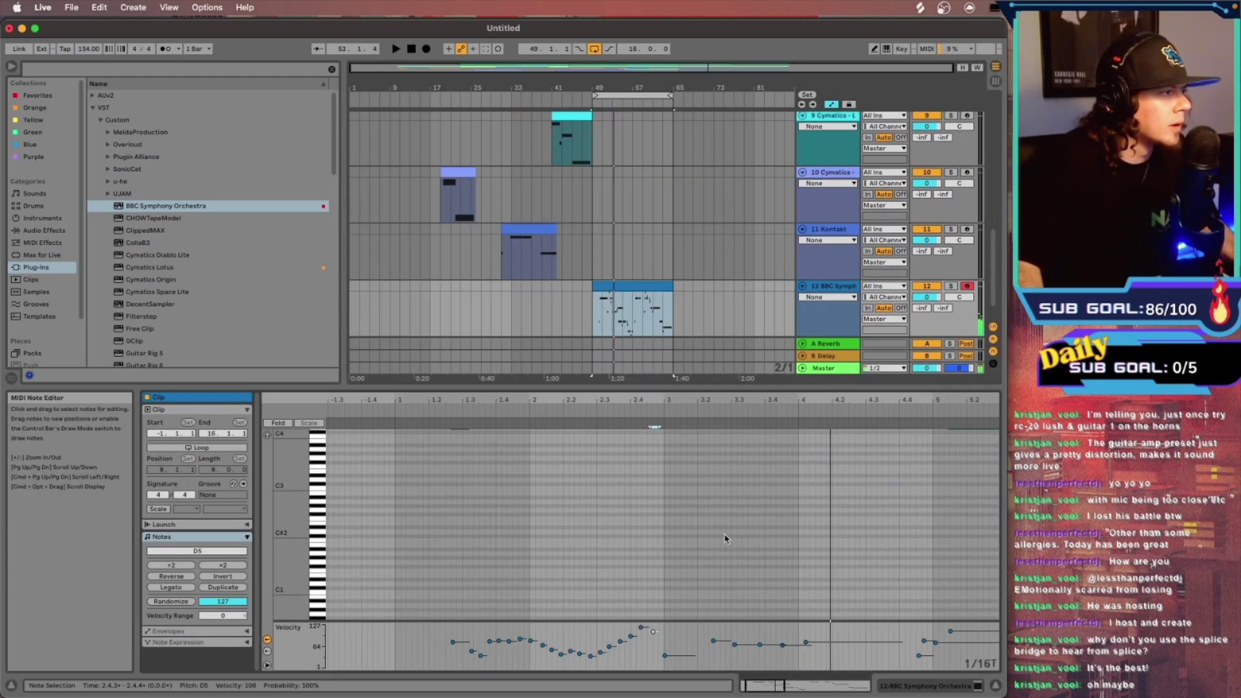
scroll(724, 535, up, 2)
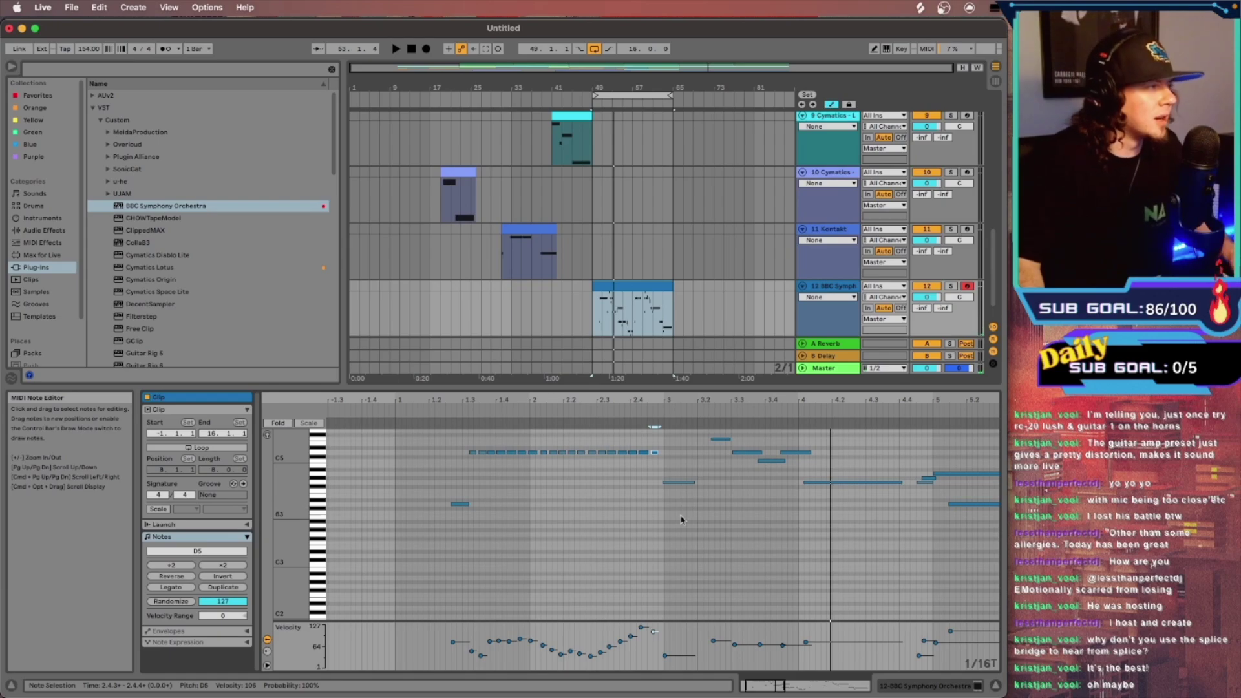
click(678, 483)
key(space)
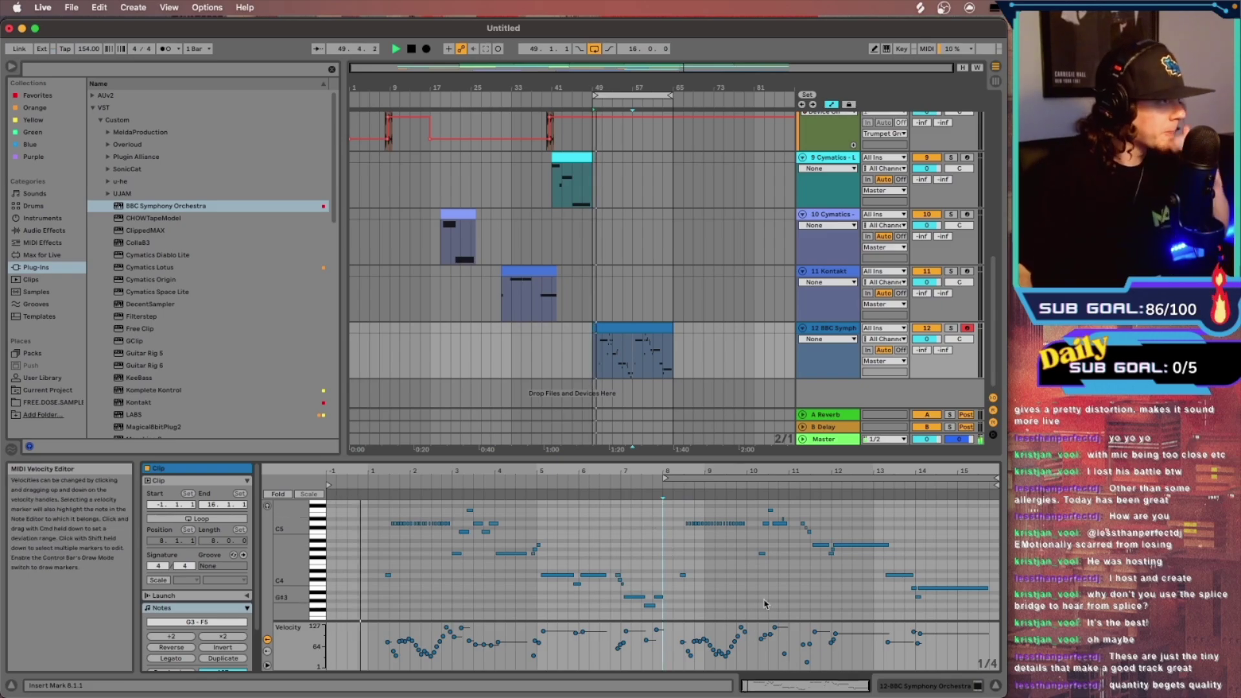
Delete the notes from G4 to F5 between 10.2 and 10.4 in the BBC Symphony Orchestra clip
mouse_move(834, 692)
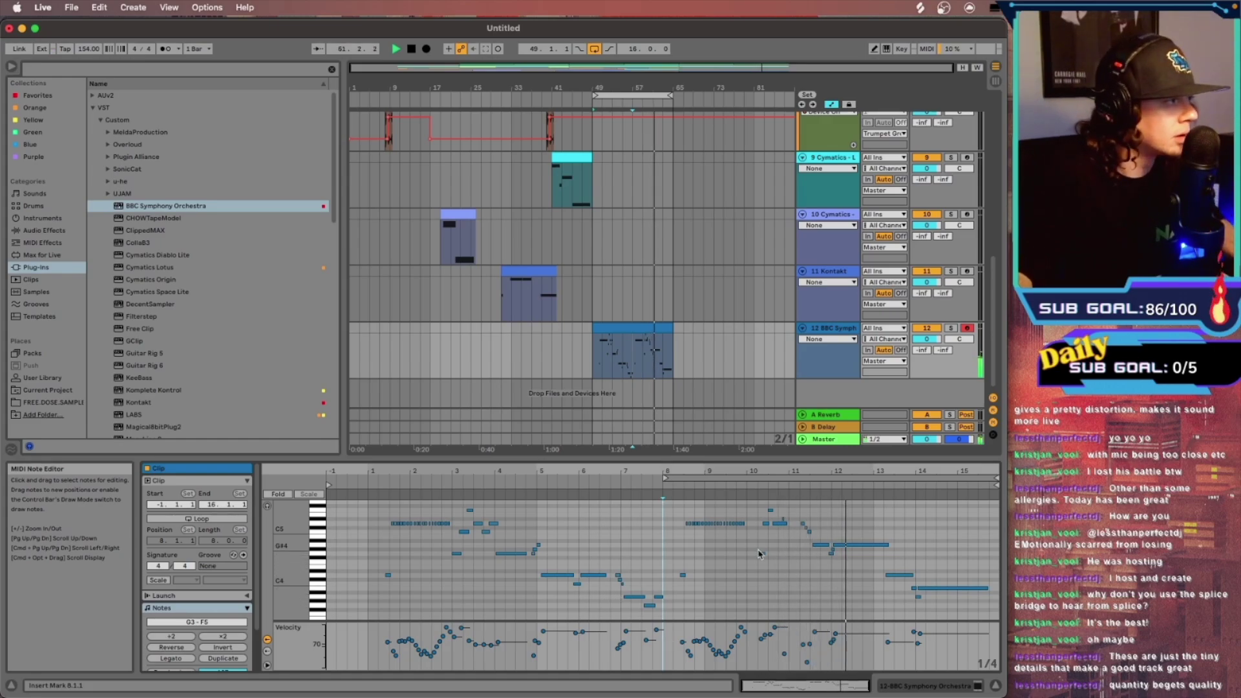
drag(743, 580, 776, 510)
drag(754, 575, 775, 513)
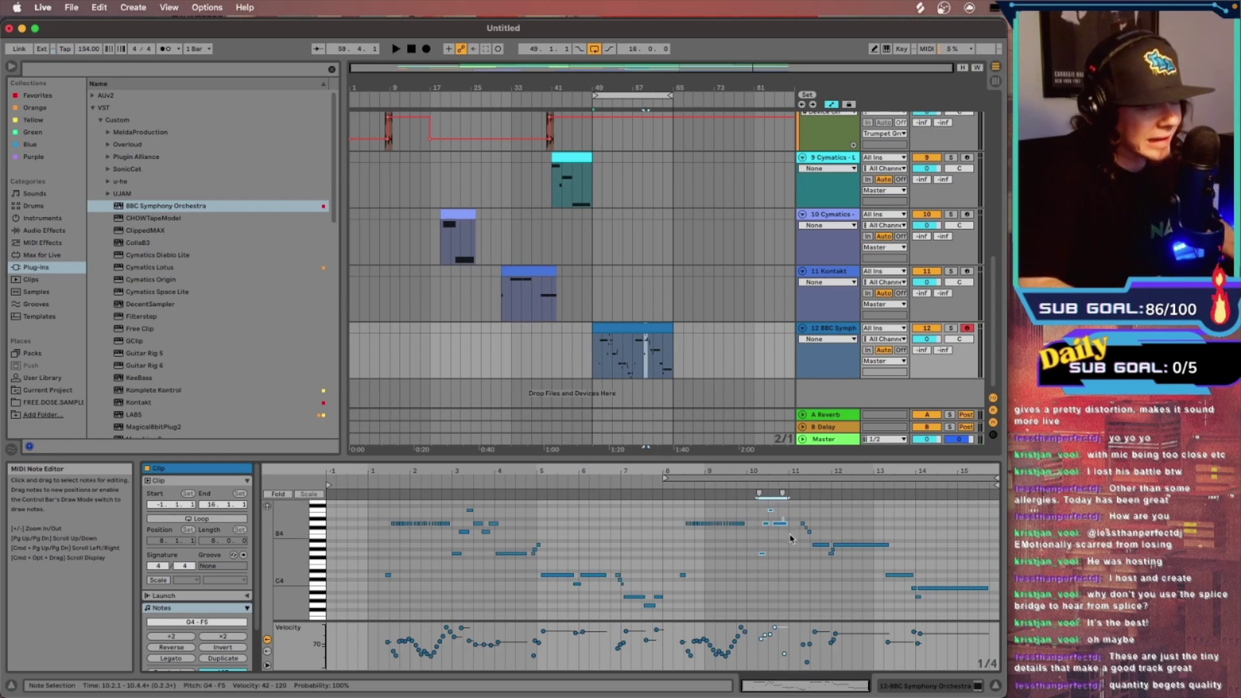
key(Delete)
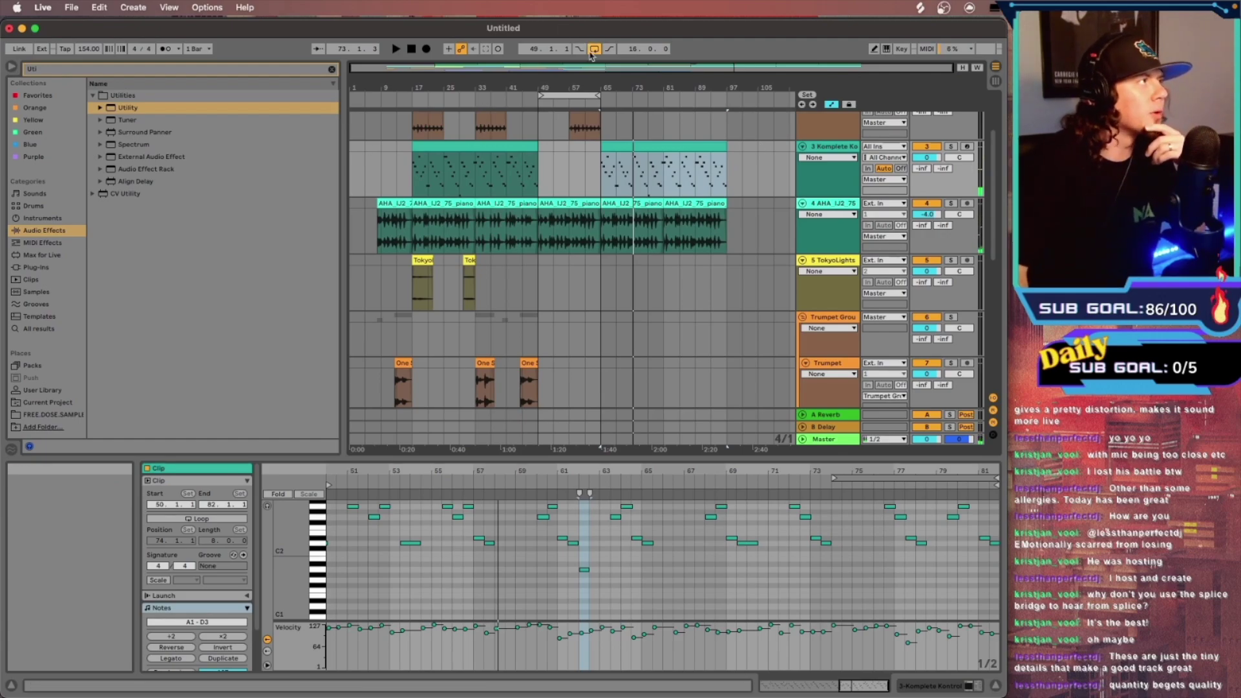
Turn off the arrangement loop and play through the transition into bar 65
click(594, 50)
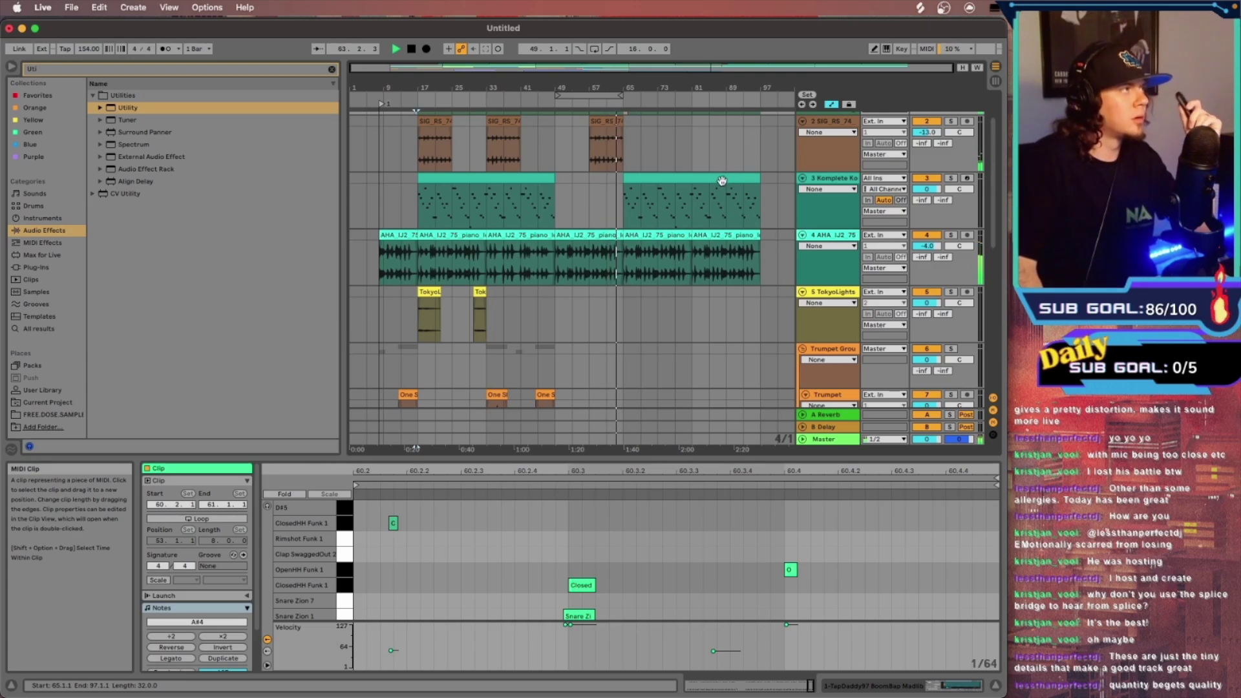
scroll(722, 183, down, 1)
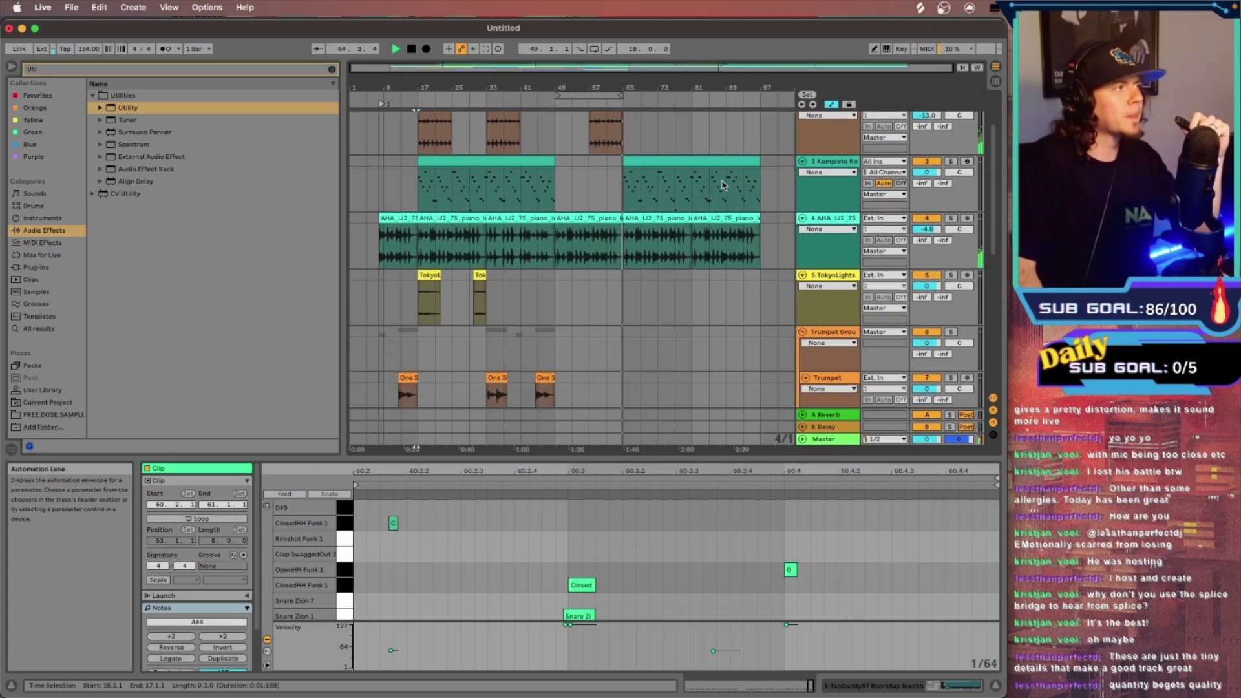
scroll(722, 185, down, 1)
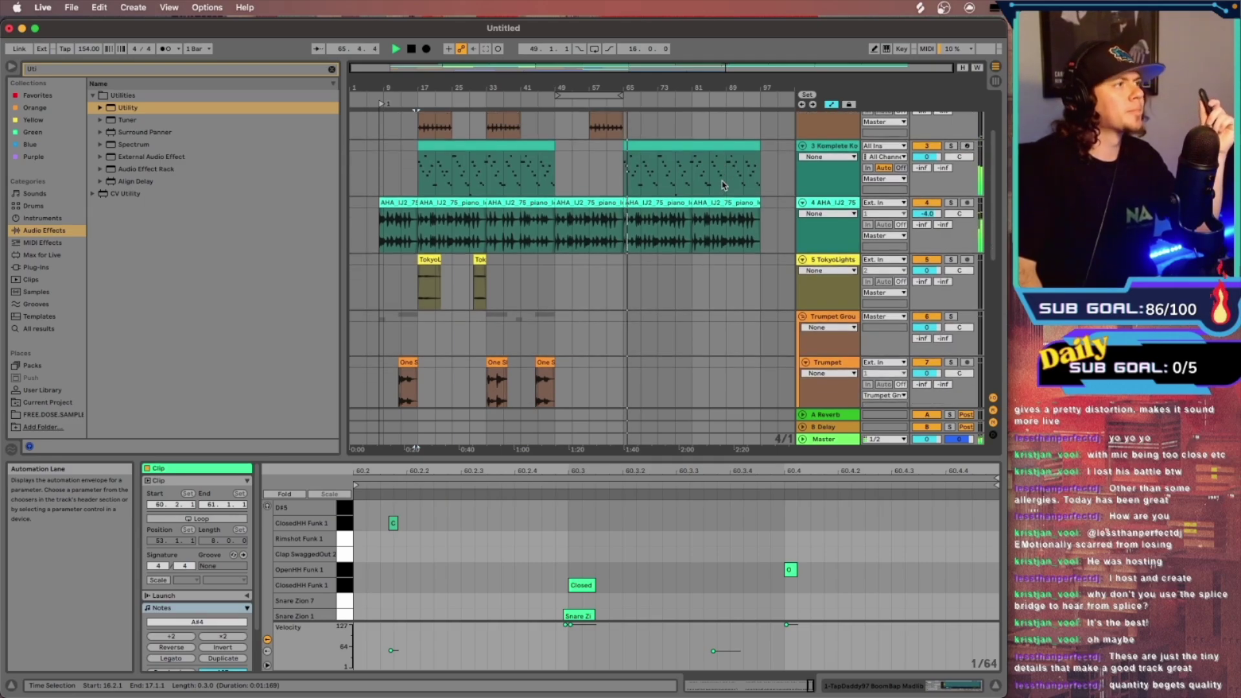
scroll(711, 174, up, 5)
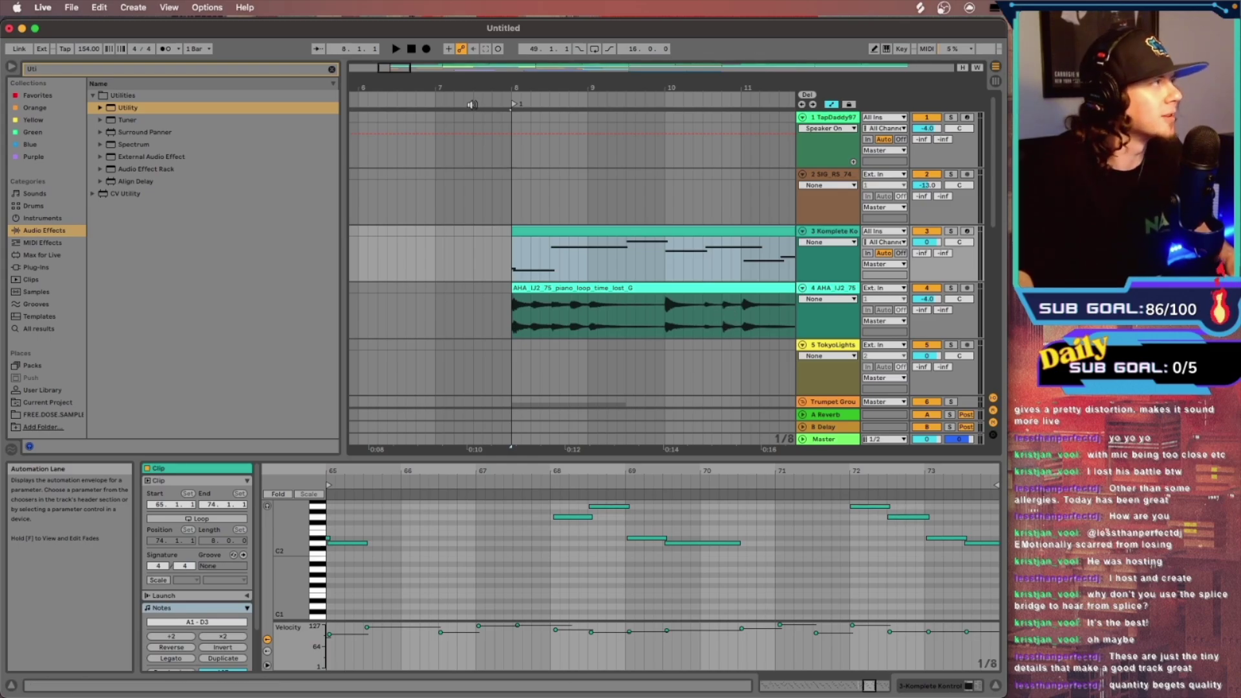
Copy bars 33 to 49 of the Trumpet and Trumpet Delay tracks and paste them at bar 65
drag(400, 70, 400, 14)
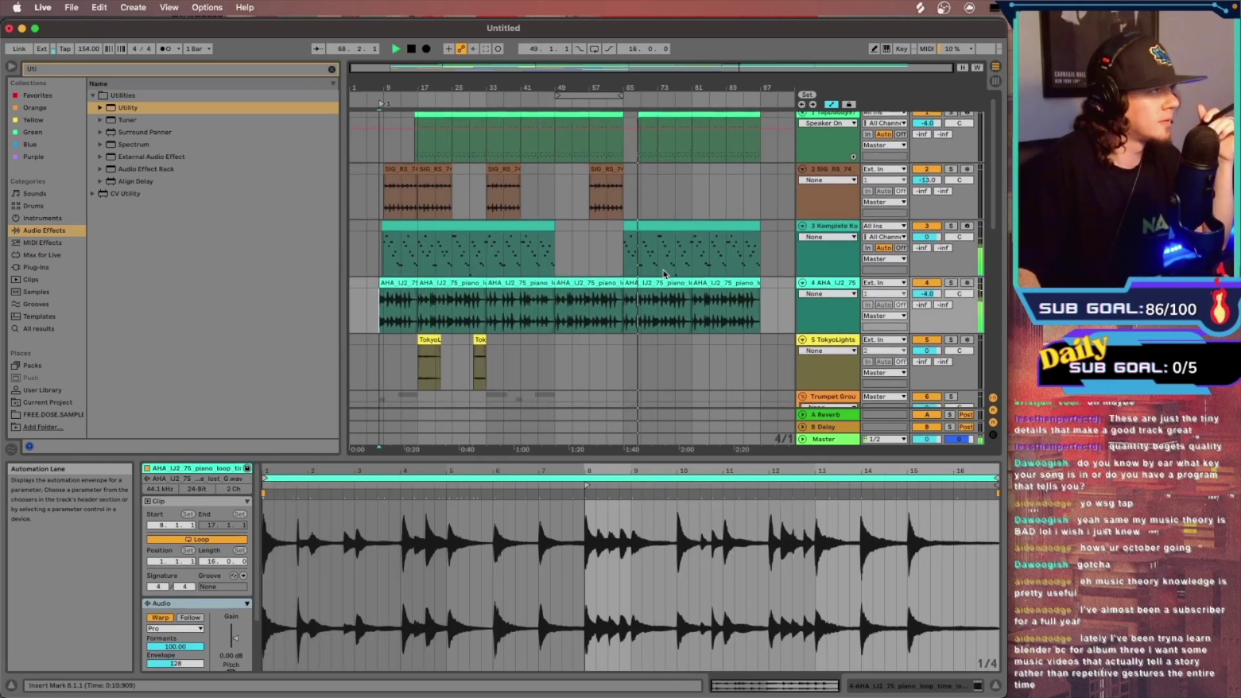
scroll(664, 284, down, 5)
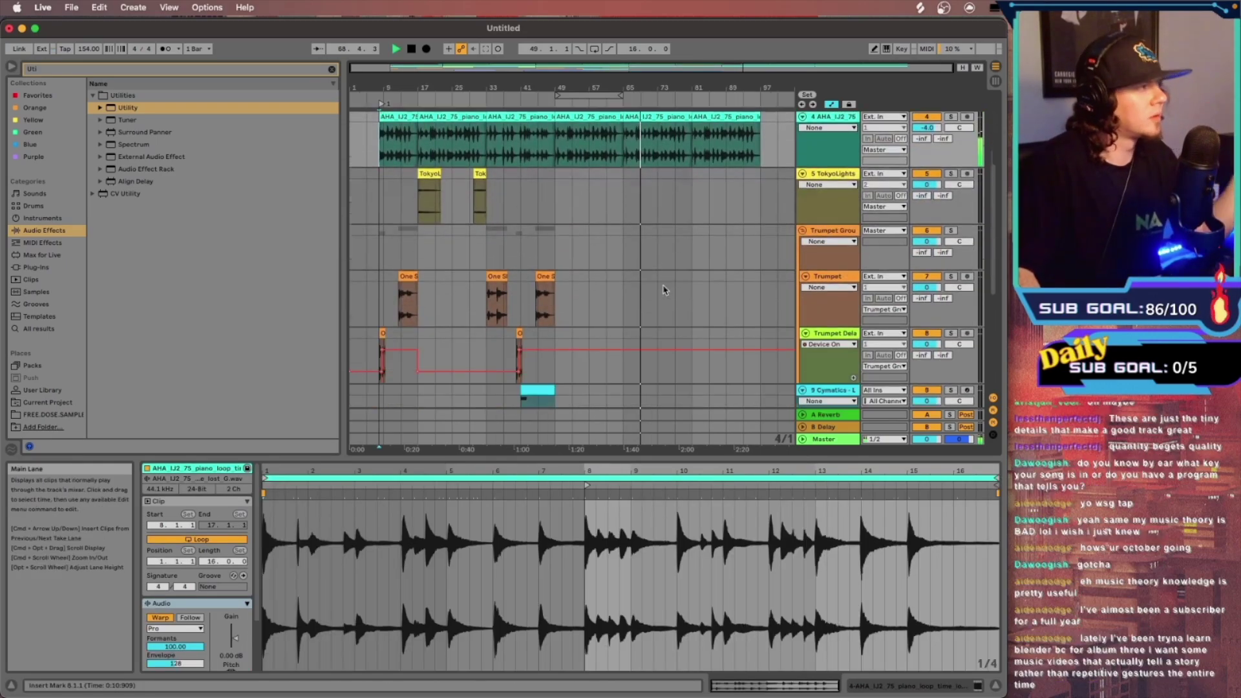
scroll(664, 289, down, 2)
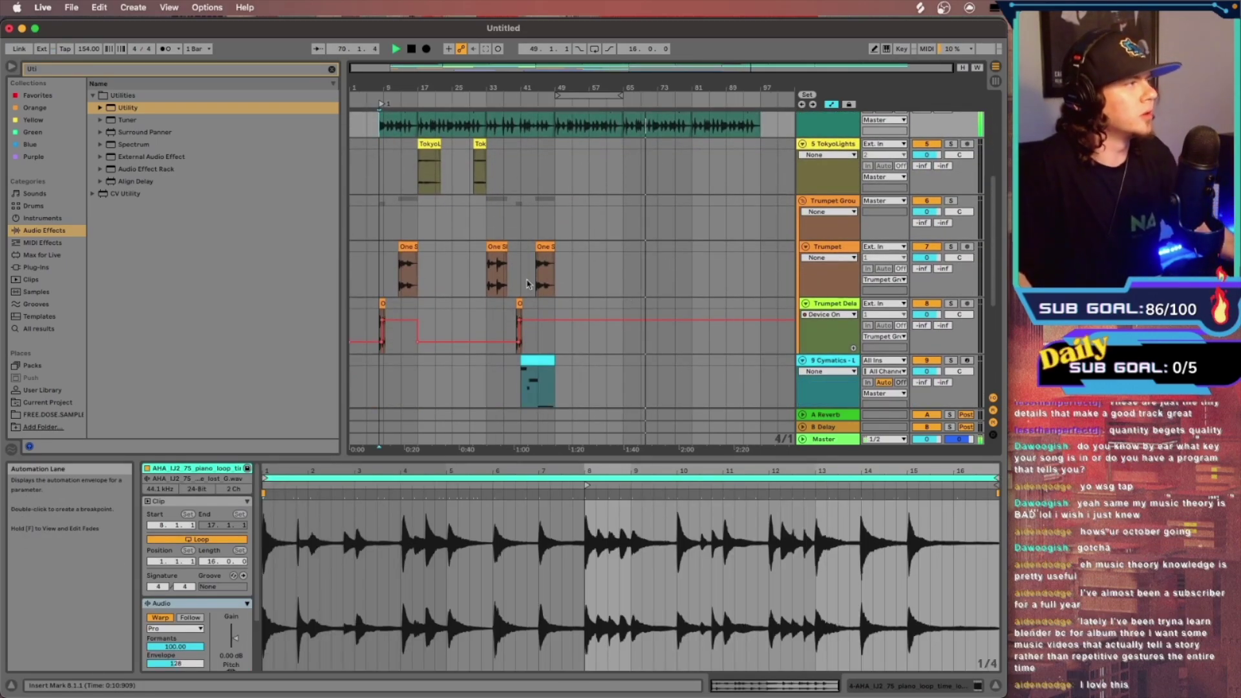
scroll(642, 283, down, 1)
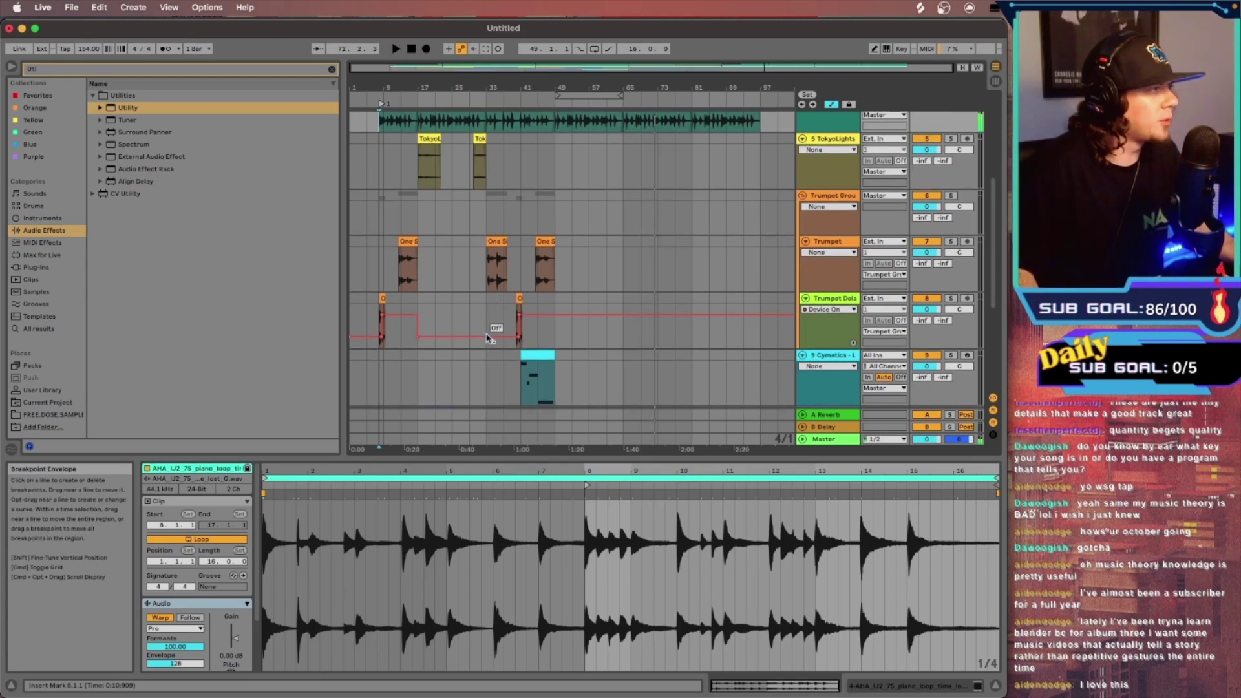
drag(485, 318, 533, 254)
click(545, 258)
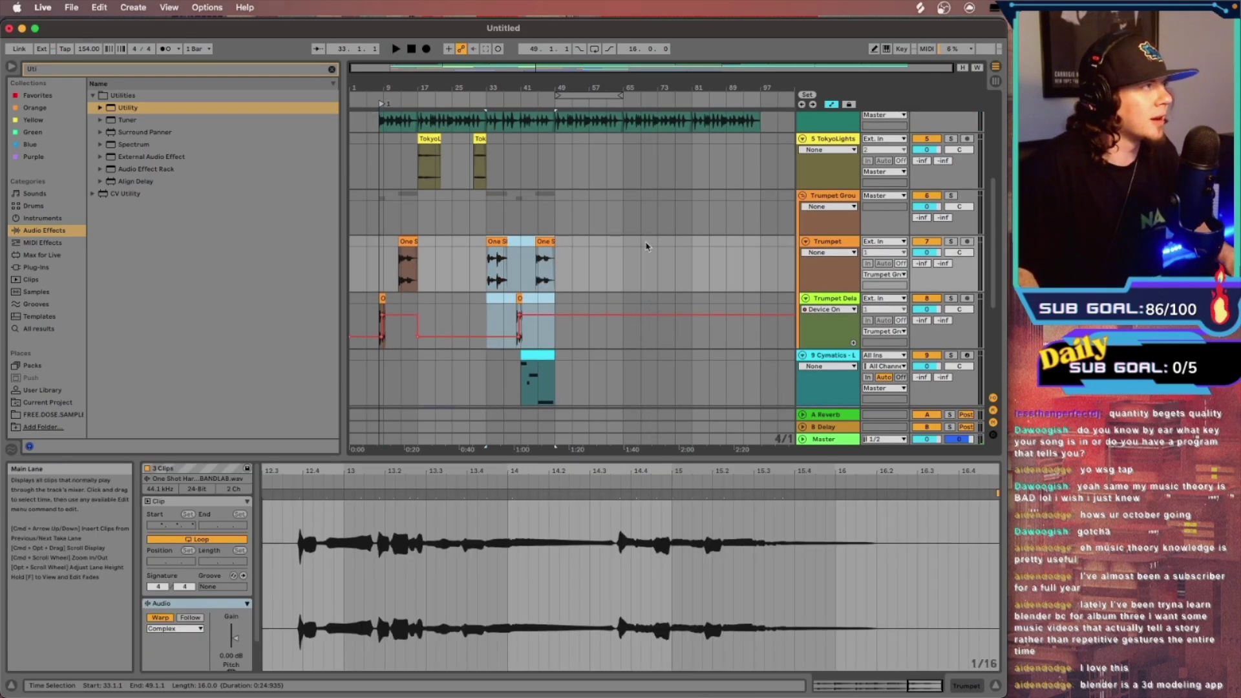
click(624, 267)
scroll(640, 283, up, 5)
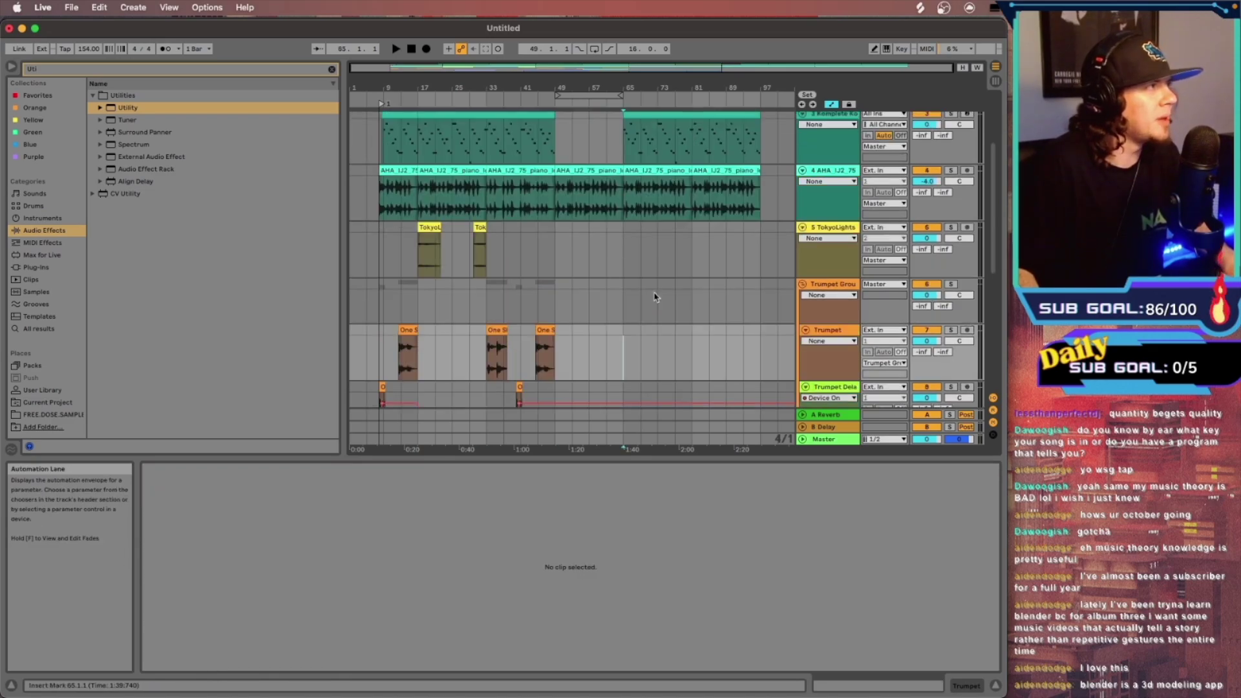
scroll(668, 303, up, 5)
scroll(670, 300, down, 9)
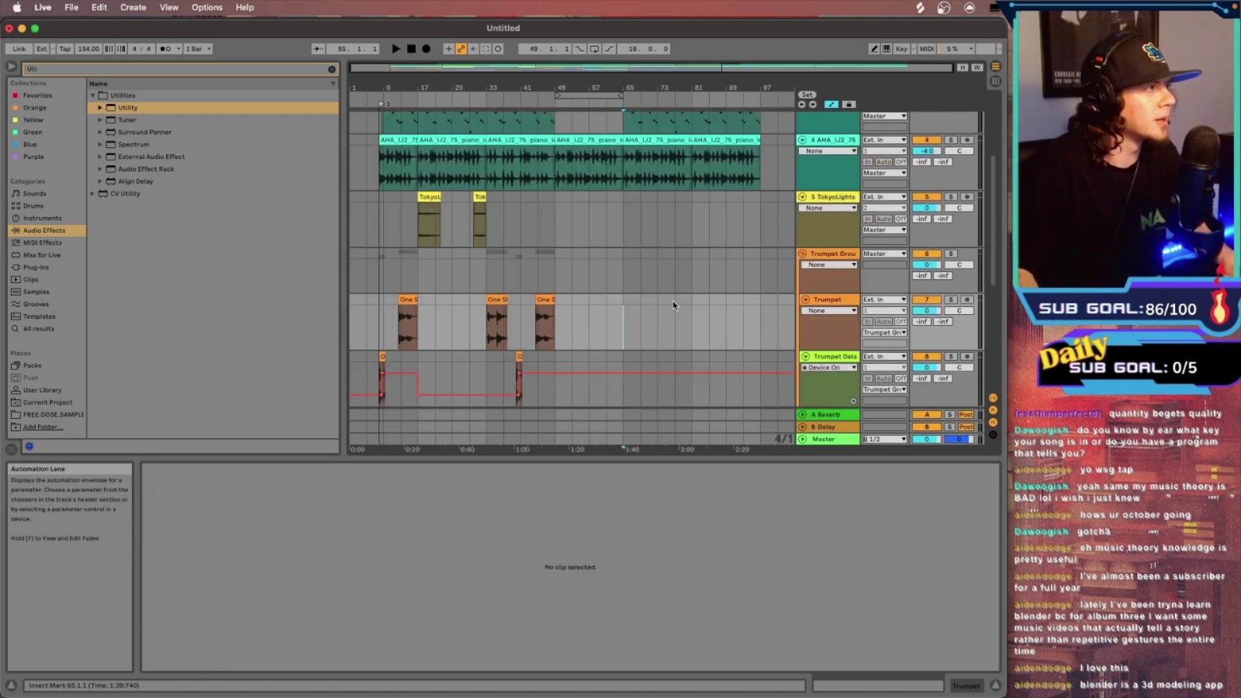
key(super+v)
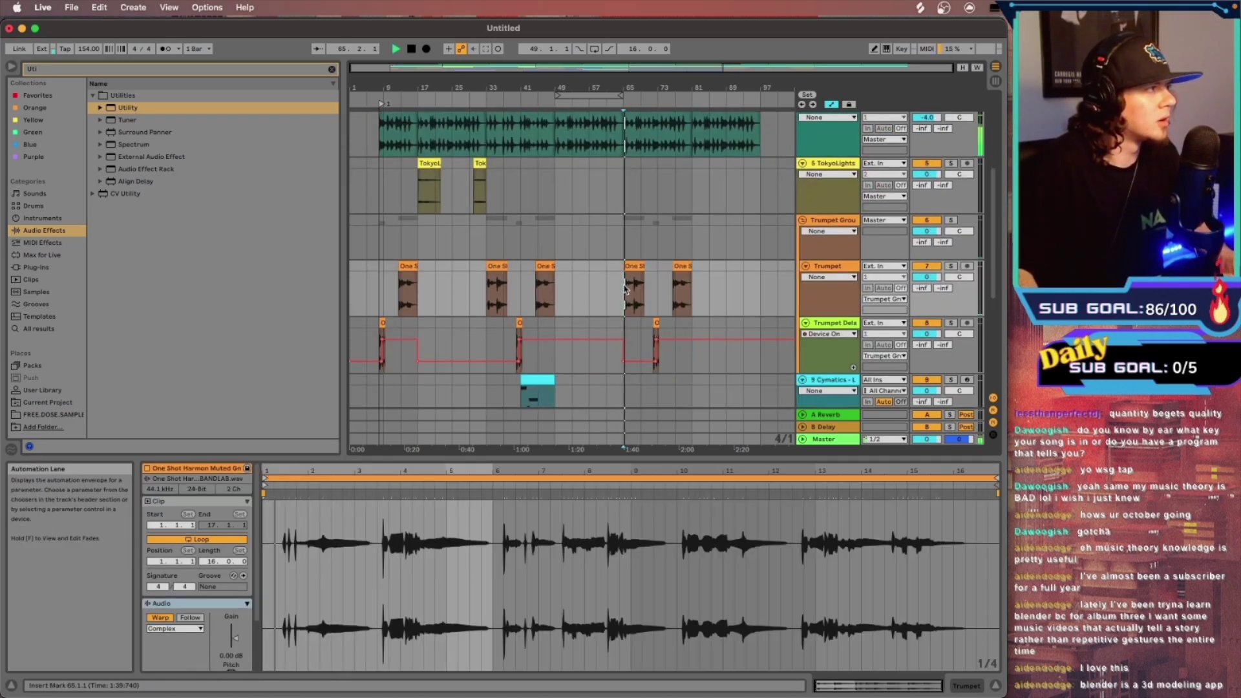
Copy bars 37 to 45 of the Kontakt track and paste them at bar 69 on the same track
scroll(640, 292, down, 3)
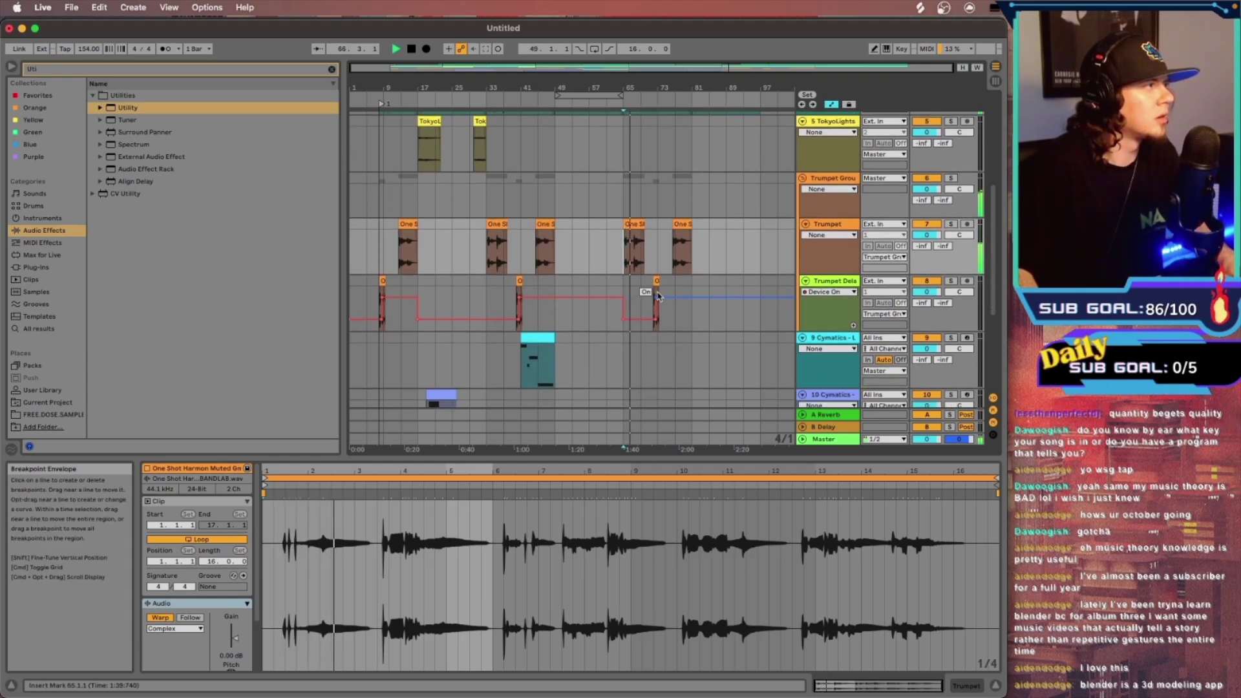
scroll(659, 294, down, 4)
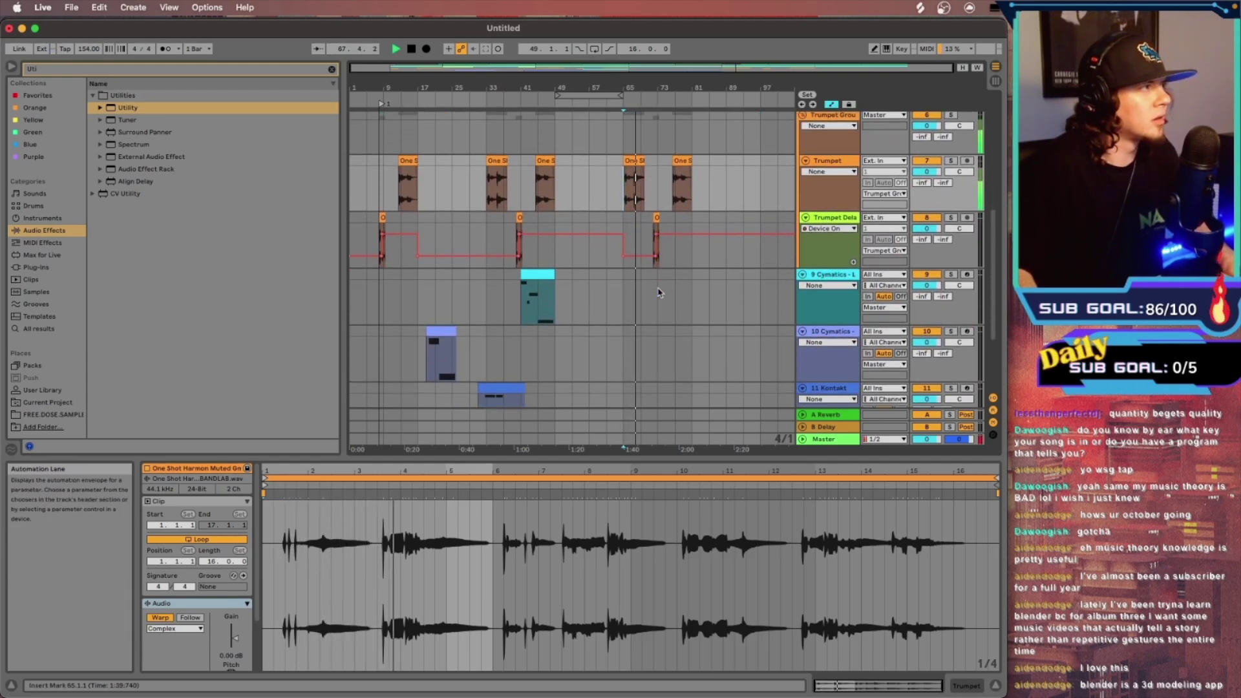
scroll(665, 257, up, 1)
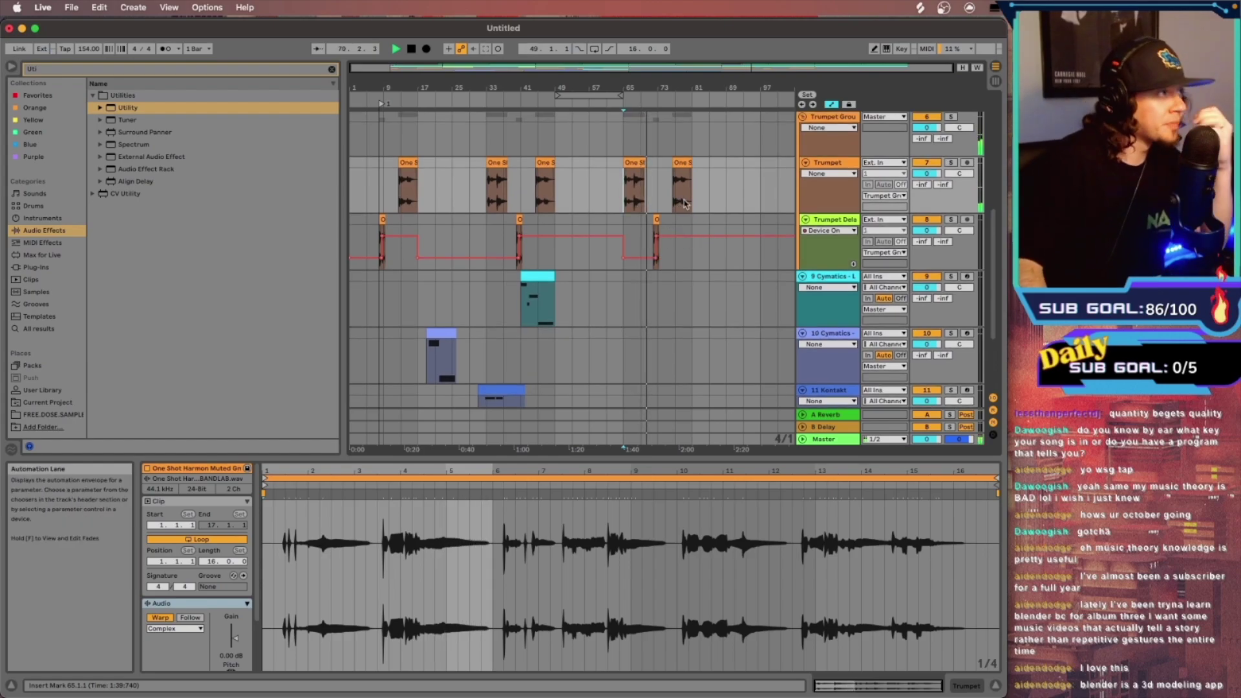
scroll(682, 236, up, 3)
scroll(686, 228, up, 2)
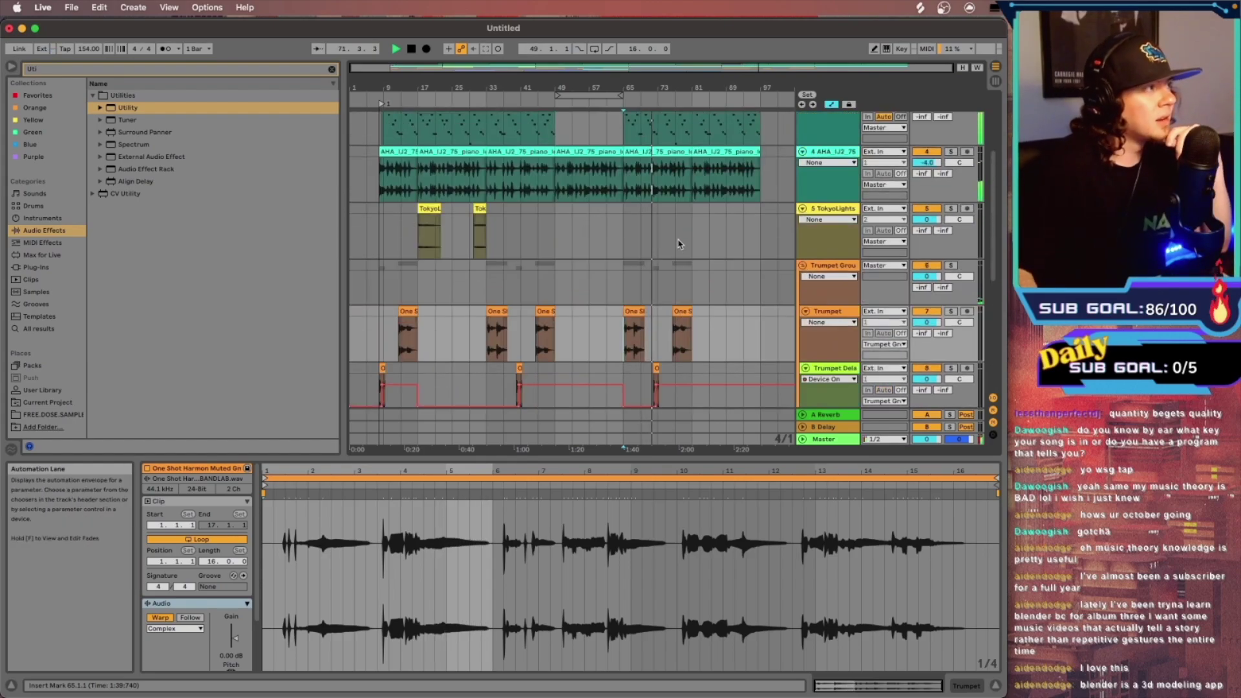
scroll(680, 270, down, 8)
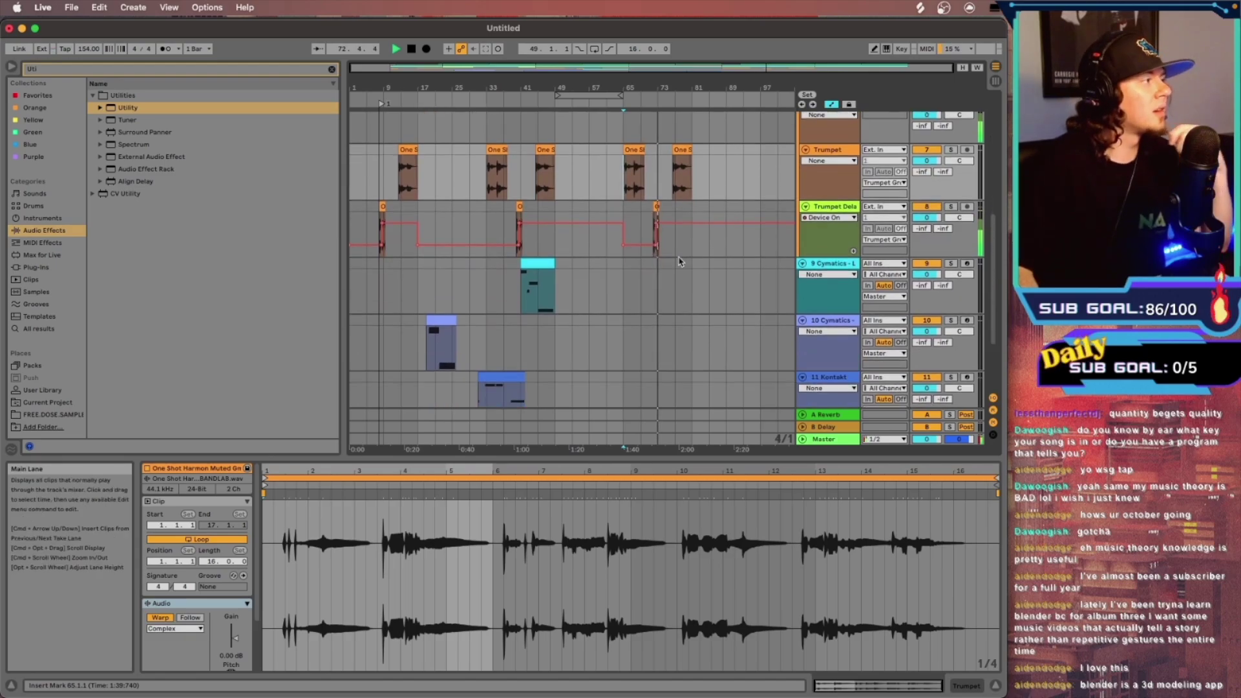
drag(509, 349, 536, 312)
key(super+c)
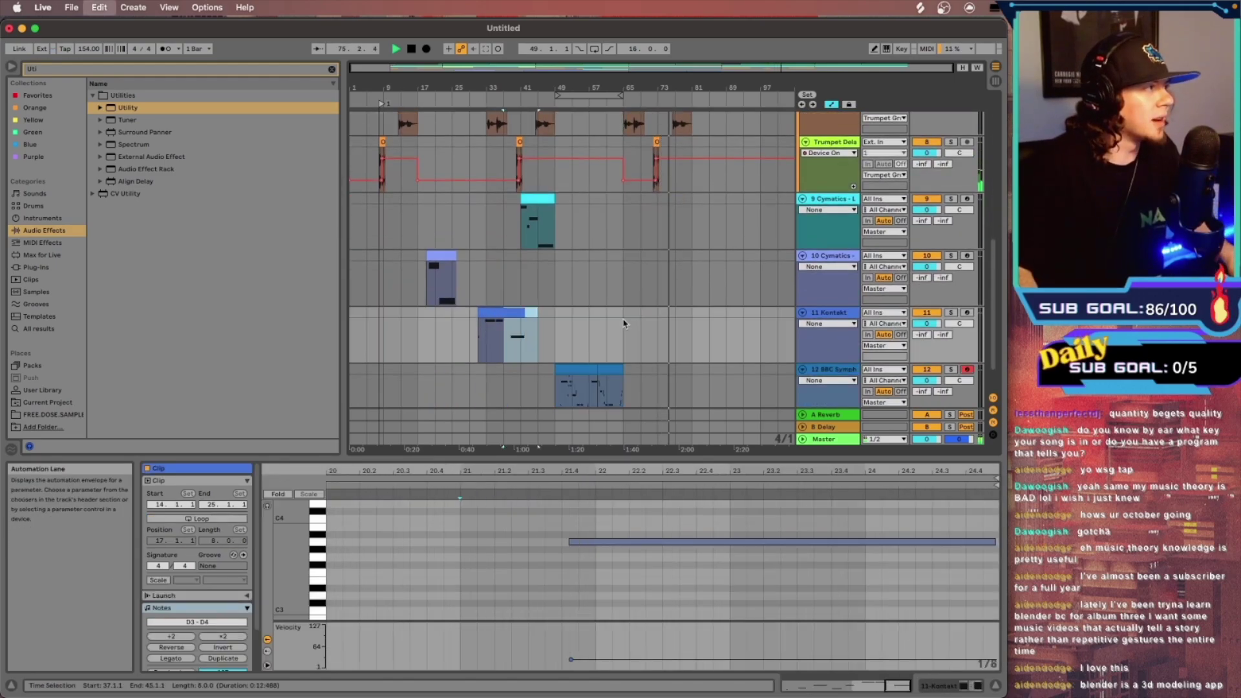
key(space)
click(640, 332)
key(super+v)
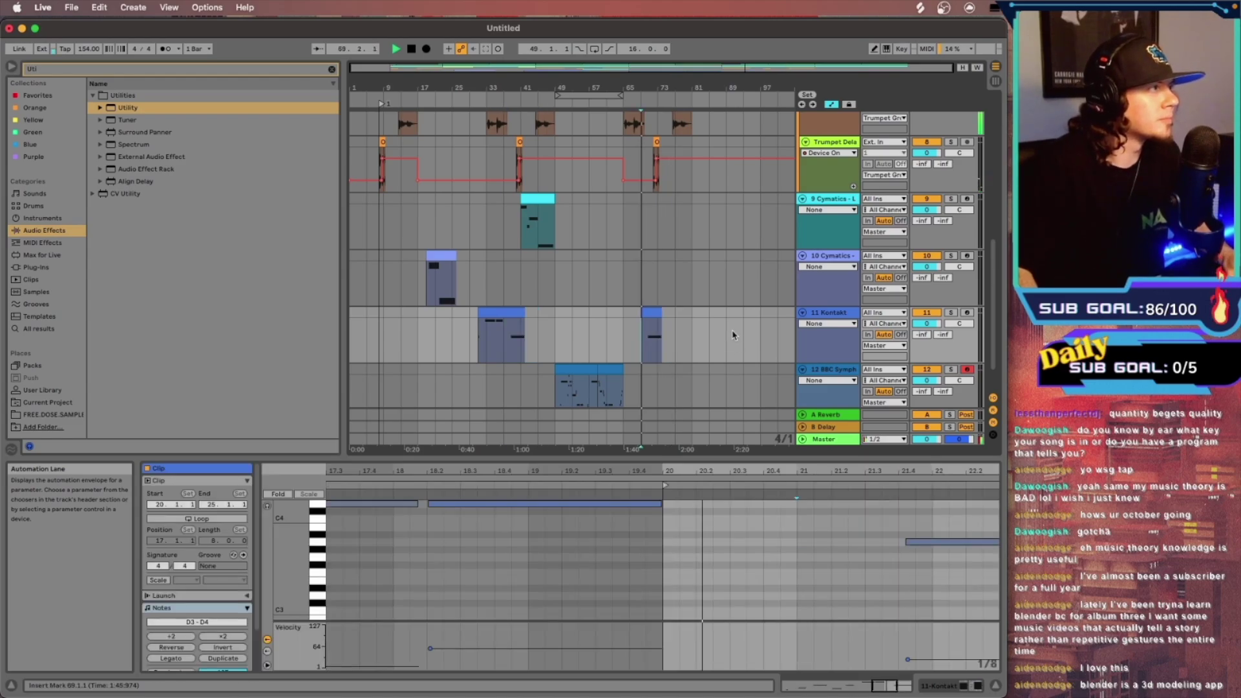
Copy the Cymatics lead flute clip from bar 41 and paste it at bar 73 on its track
scroll(669, 324, up, 2)
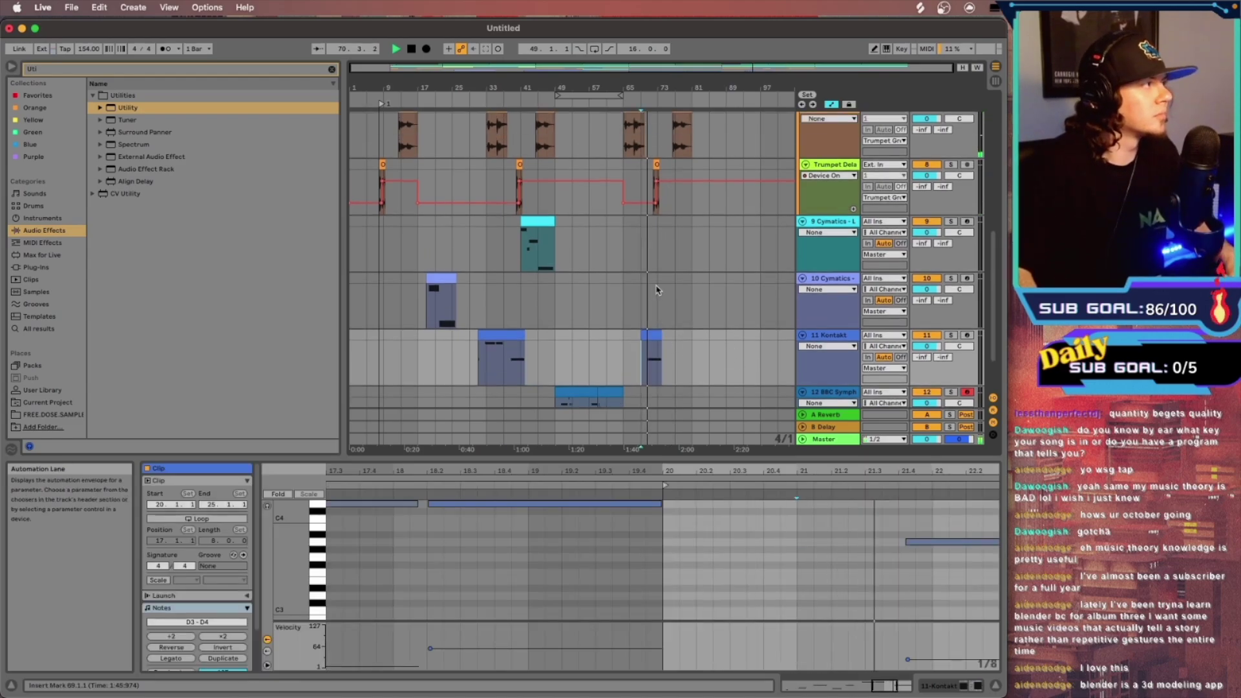
click(546, 220)
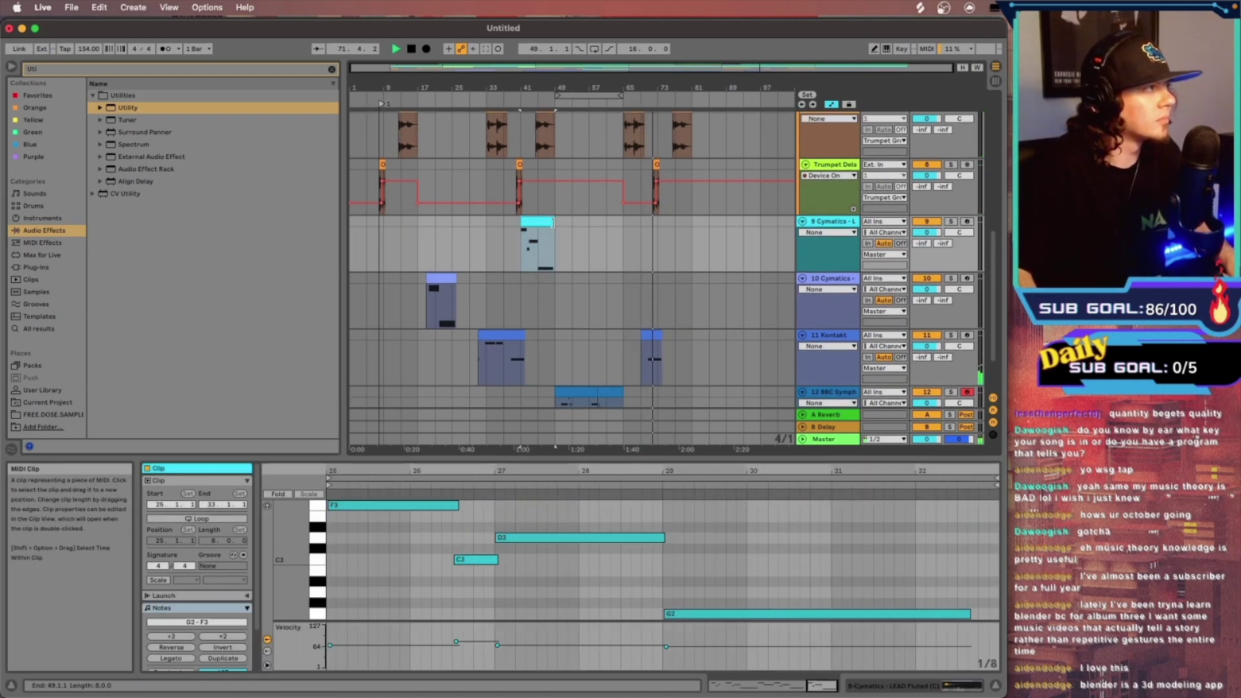
key(super+c)
click(660, 245)
key(super+v)
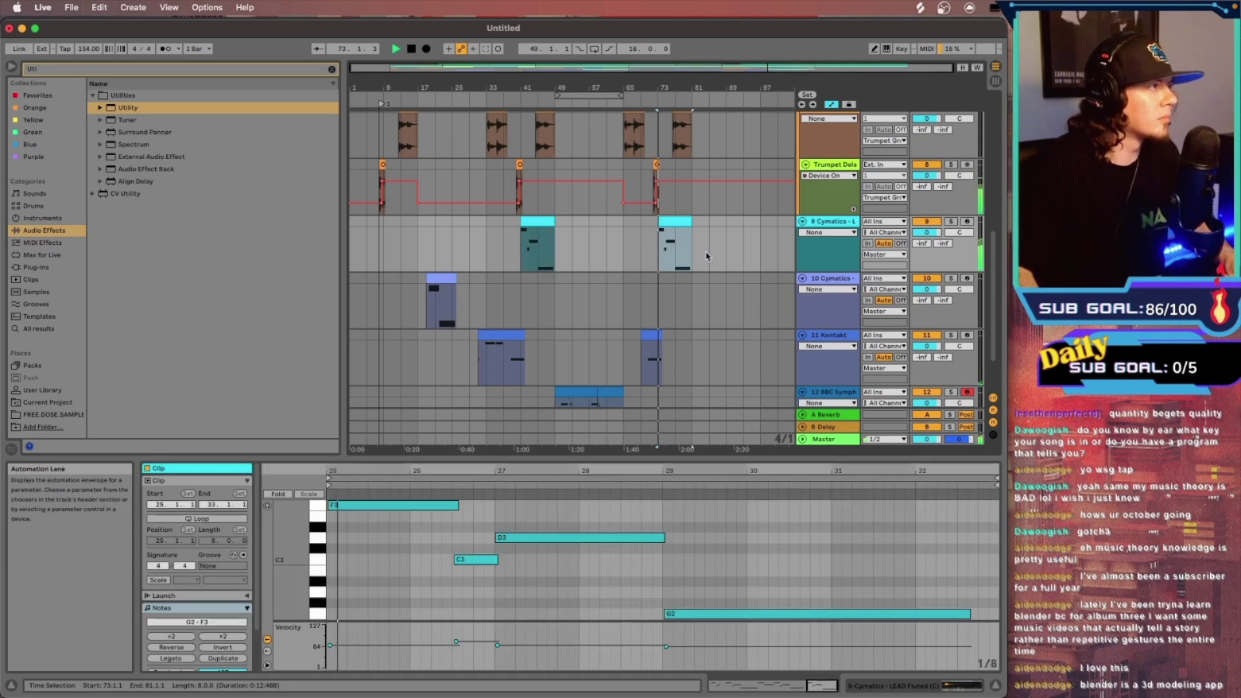
Show the Master track's volume automation and draw a fade-out from 0.0 dB at bar 81 to the minimum at about bar 89
scroll(685, 271, up, 6)
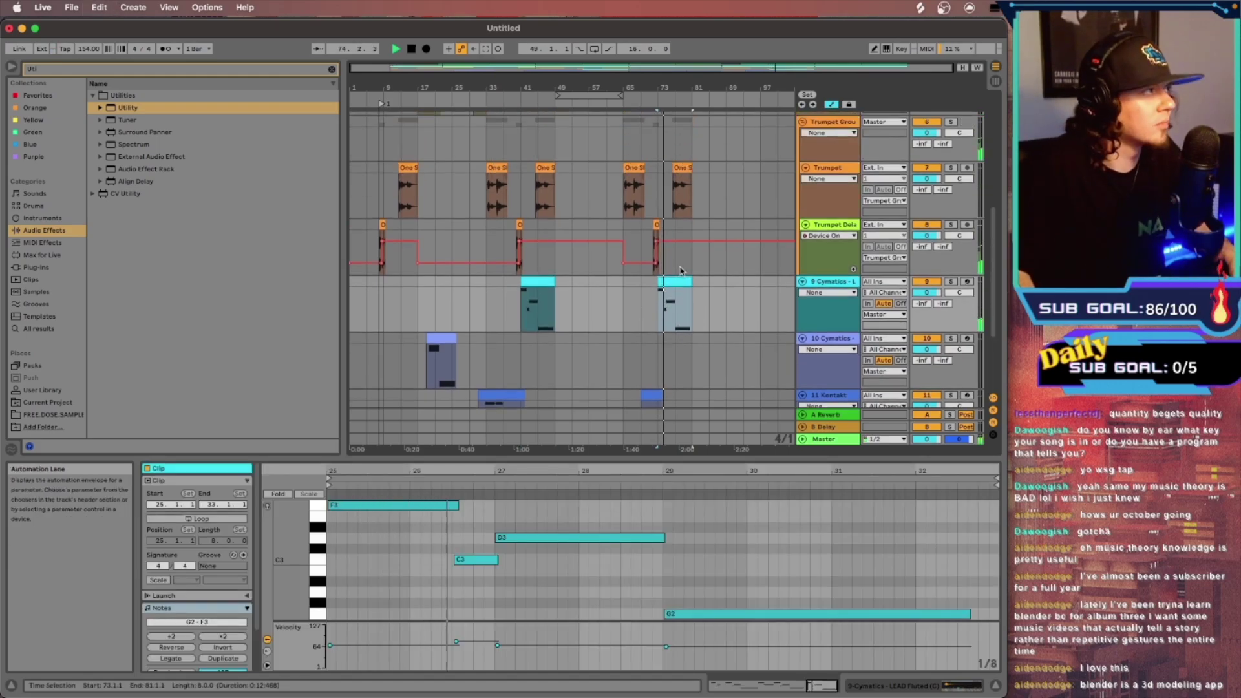
scroll(695, 252, down, 8)
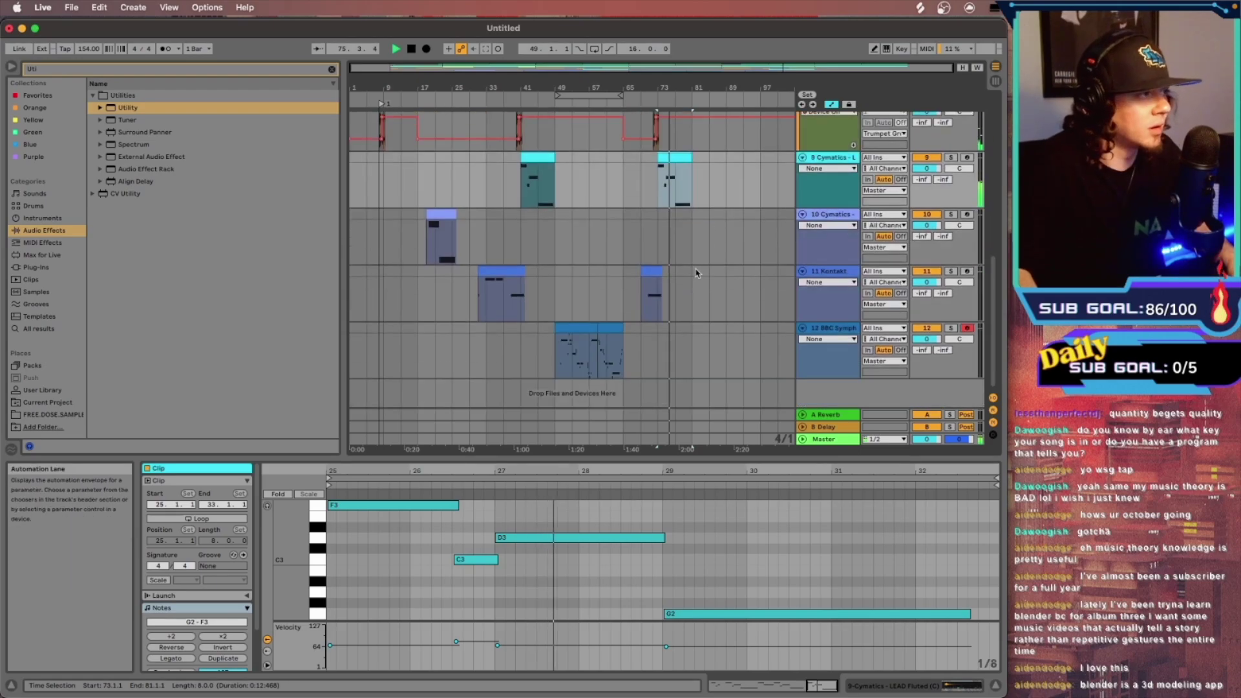
right_click(932, 445)
click(960, 451)
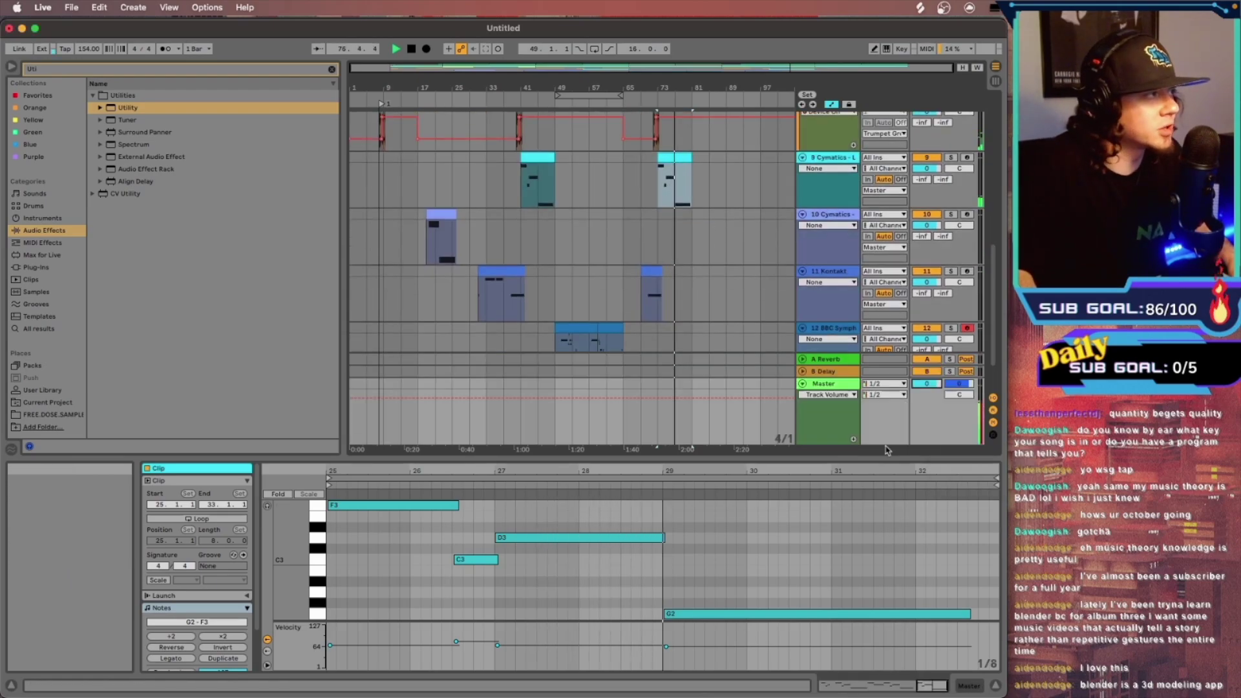
click(691, 399)
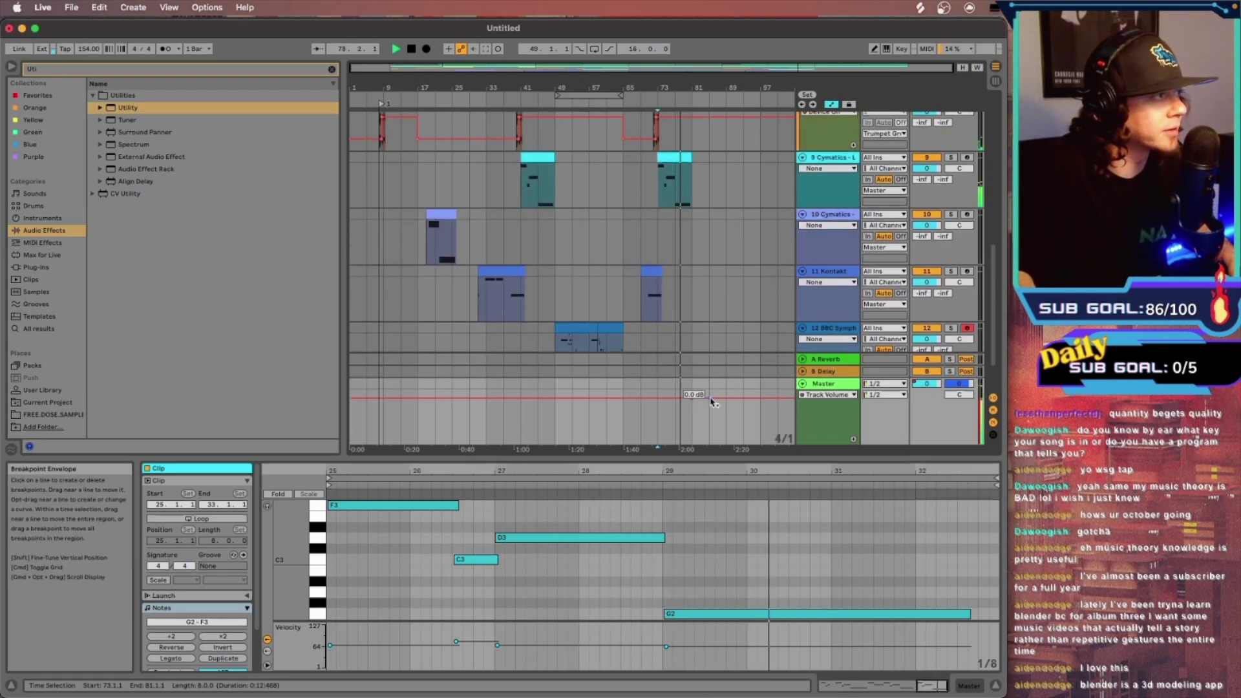
drag(727, 400, 726, 444)
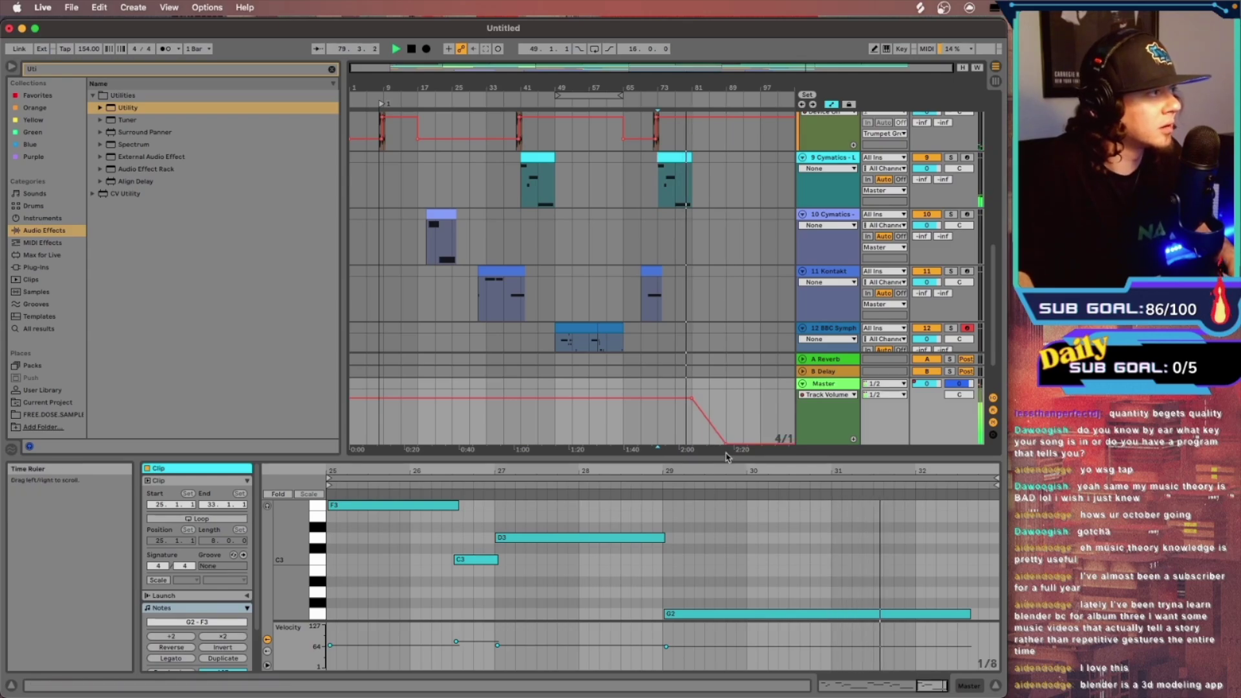